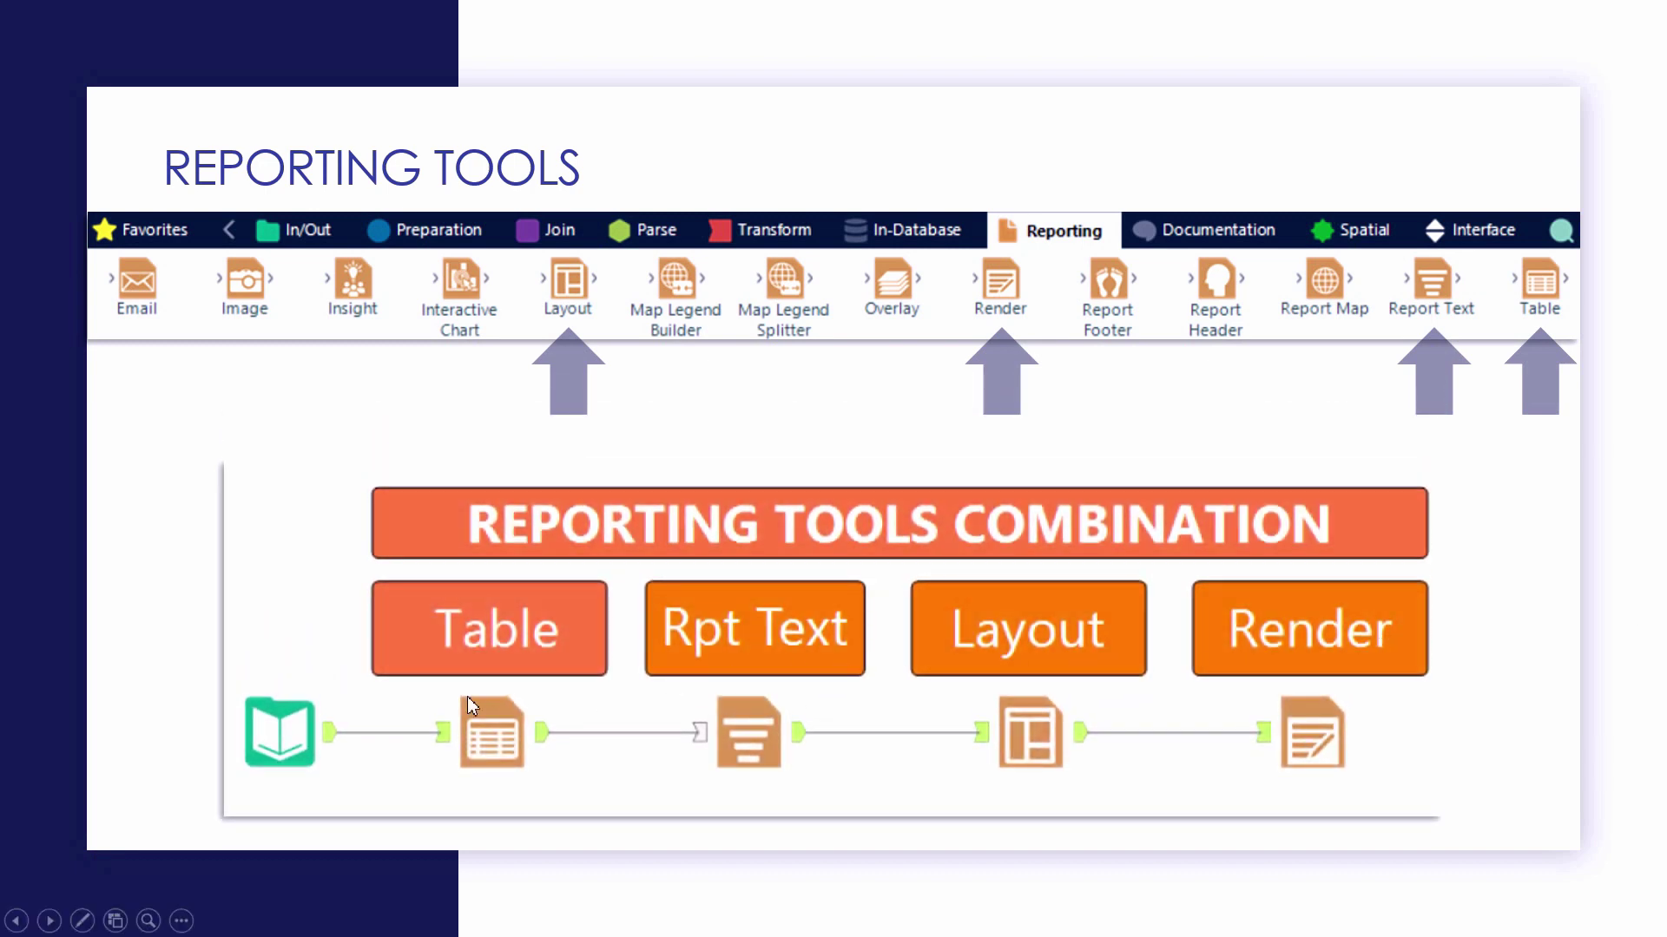
# - Walk through the Rpt Text, Layout and Render items on the Reporting Tools slide
pyautogui.click(742, 690)
pyautogui.click(1038, 690)
pyautogui.click(1304, 692)
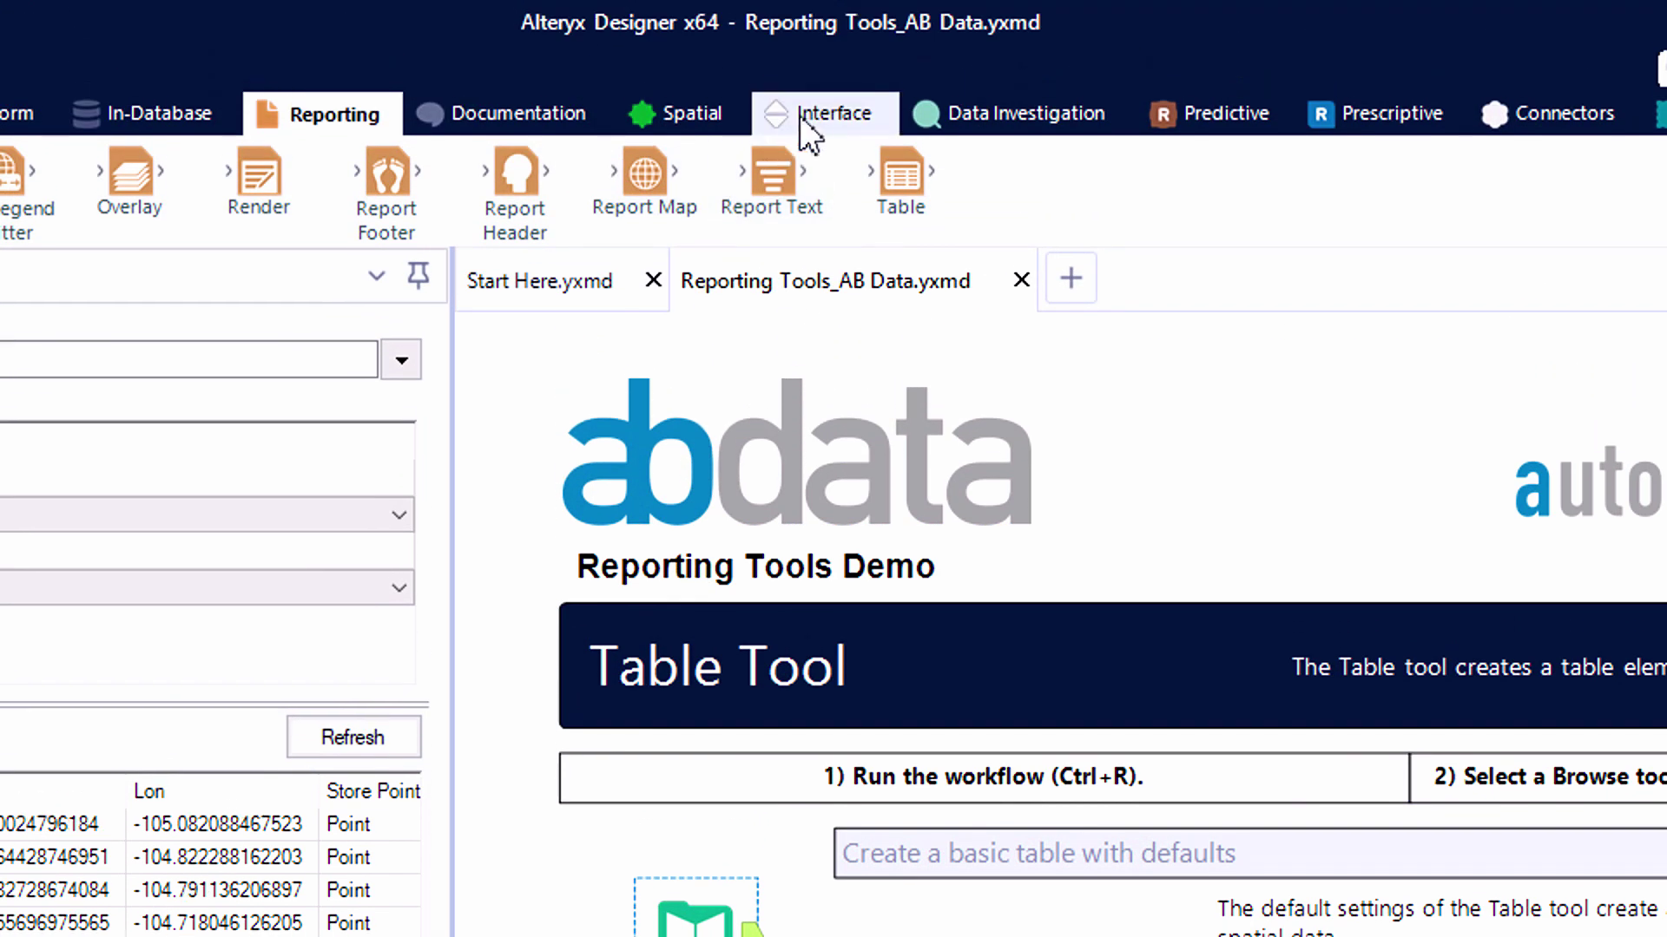
pyautogui.moveTo(881, 5)
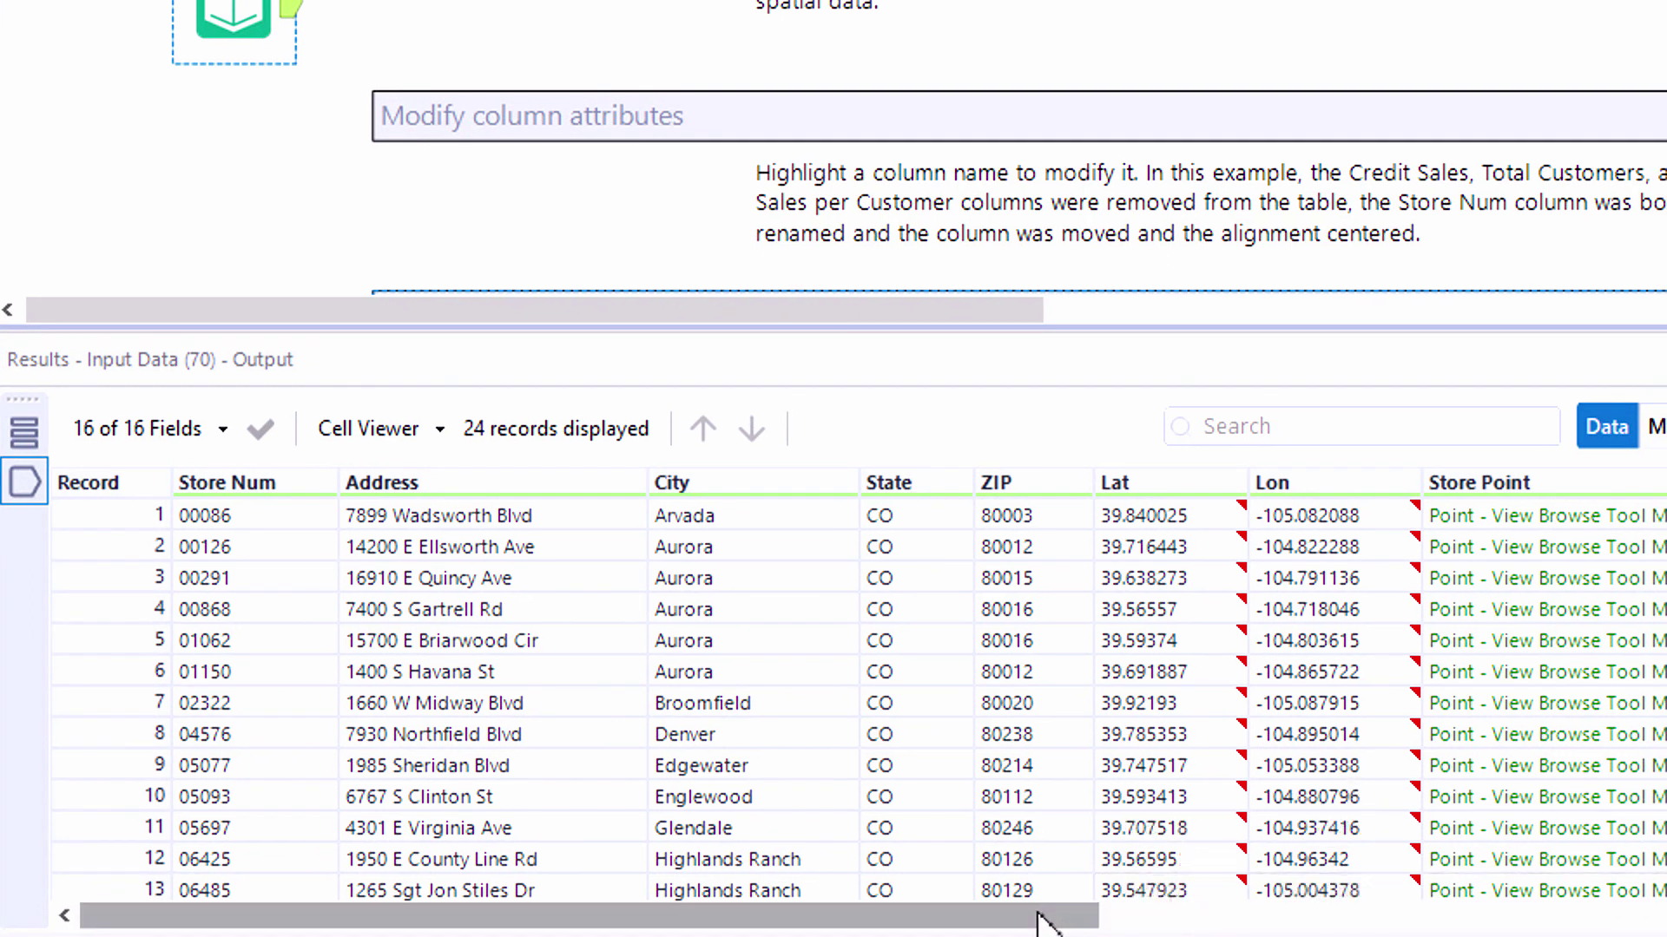
pyautogui.moveTo(1041, 923); pyautogui.dragTo(1666, 927)
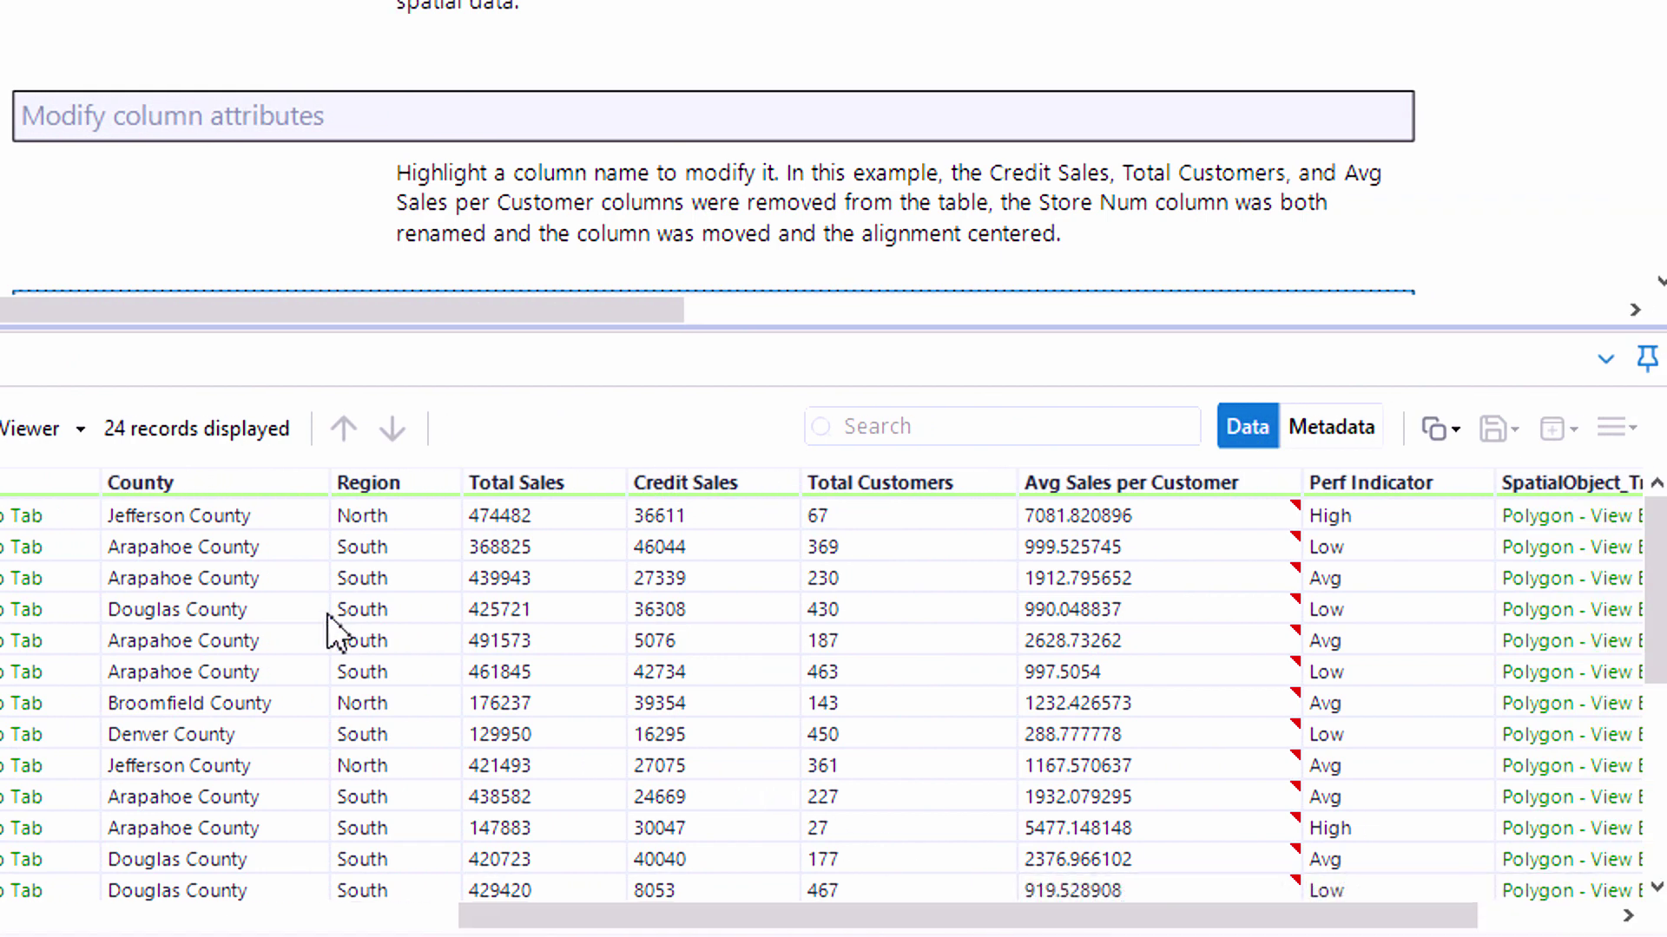
pyautogui.moveTo(278, 521); pyautogui.dragTo(268, 873)
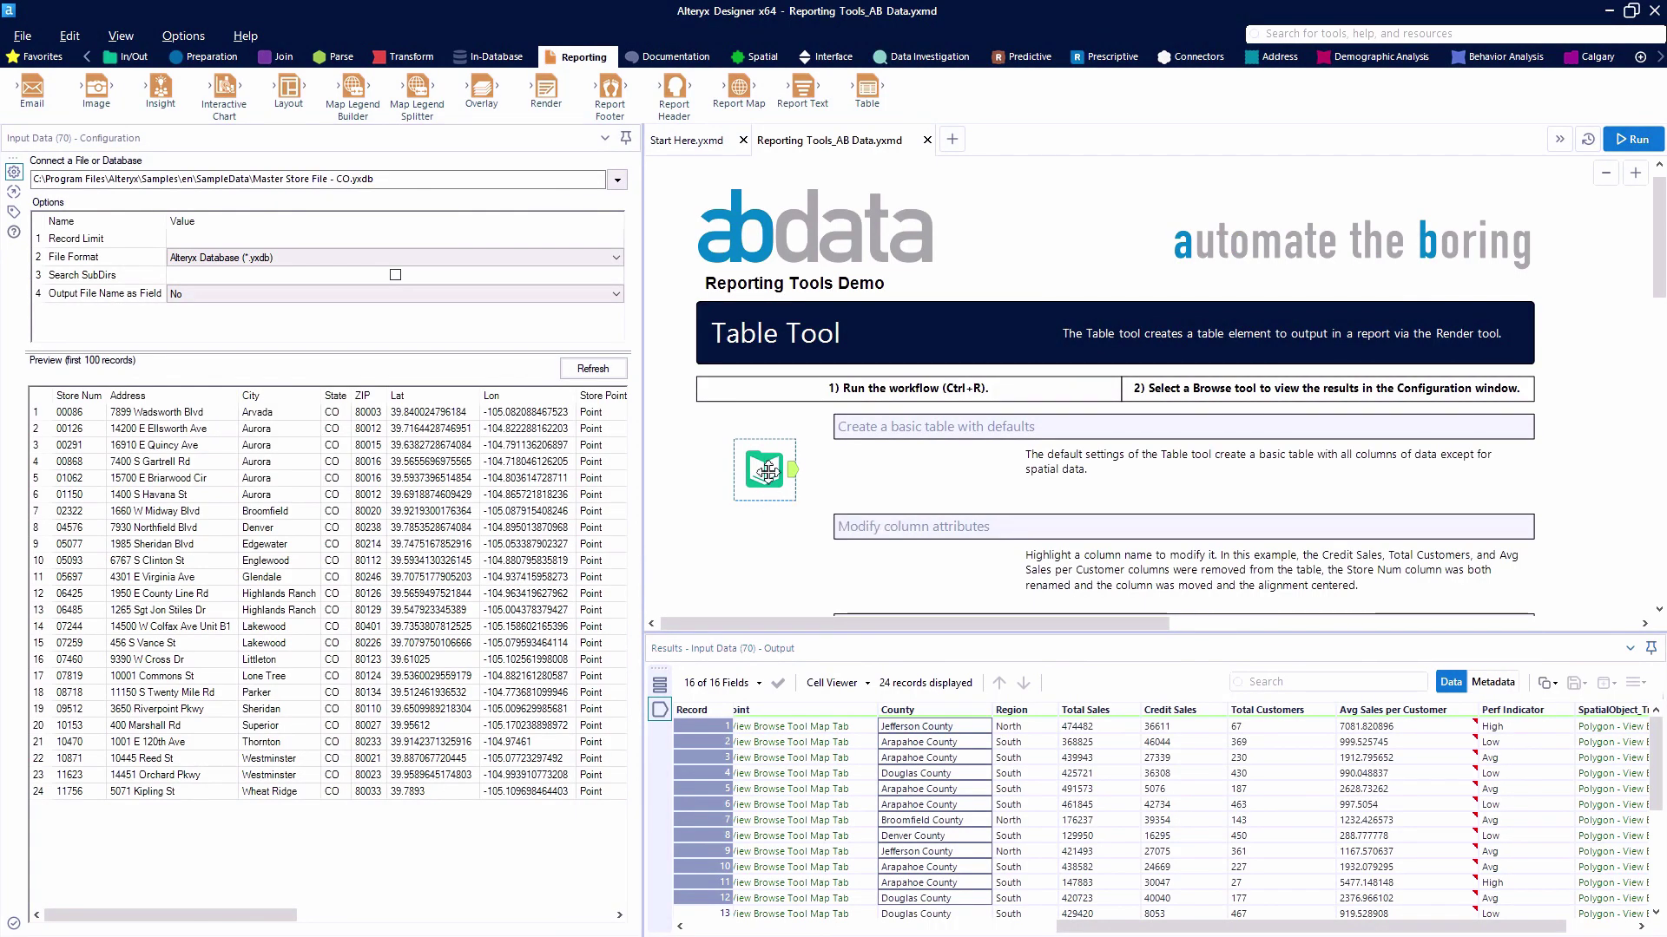
# - Move Input Data beside the Reporting Tools Combination banner and connect a Table tool after it
pyautogui.scroll(-1, 767, 471)
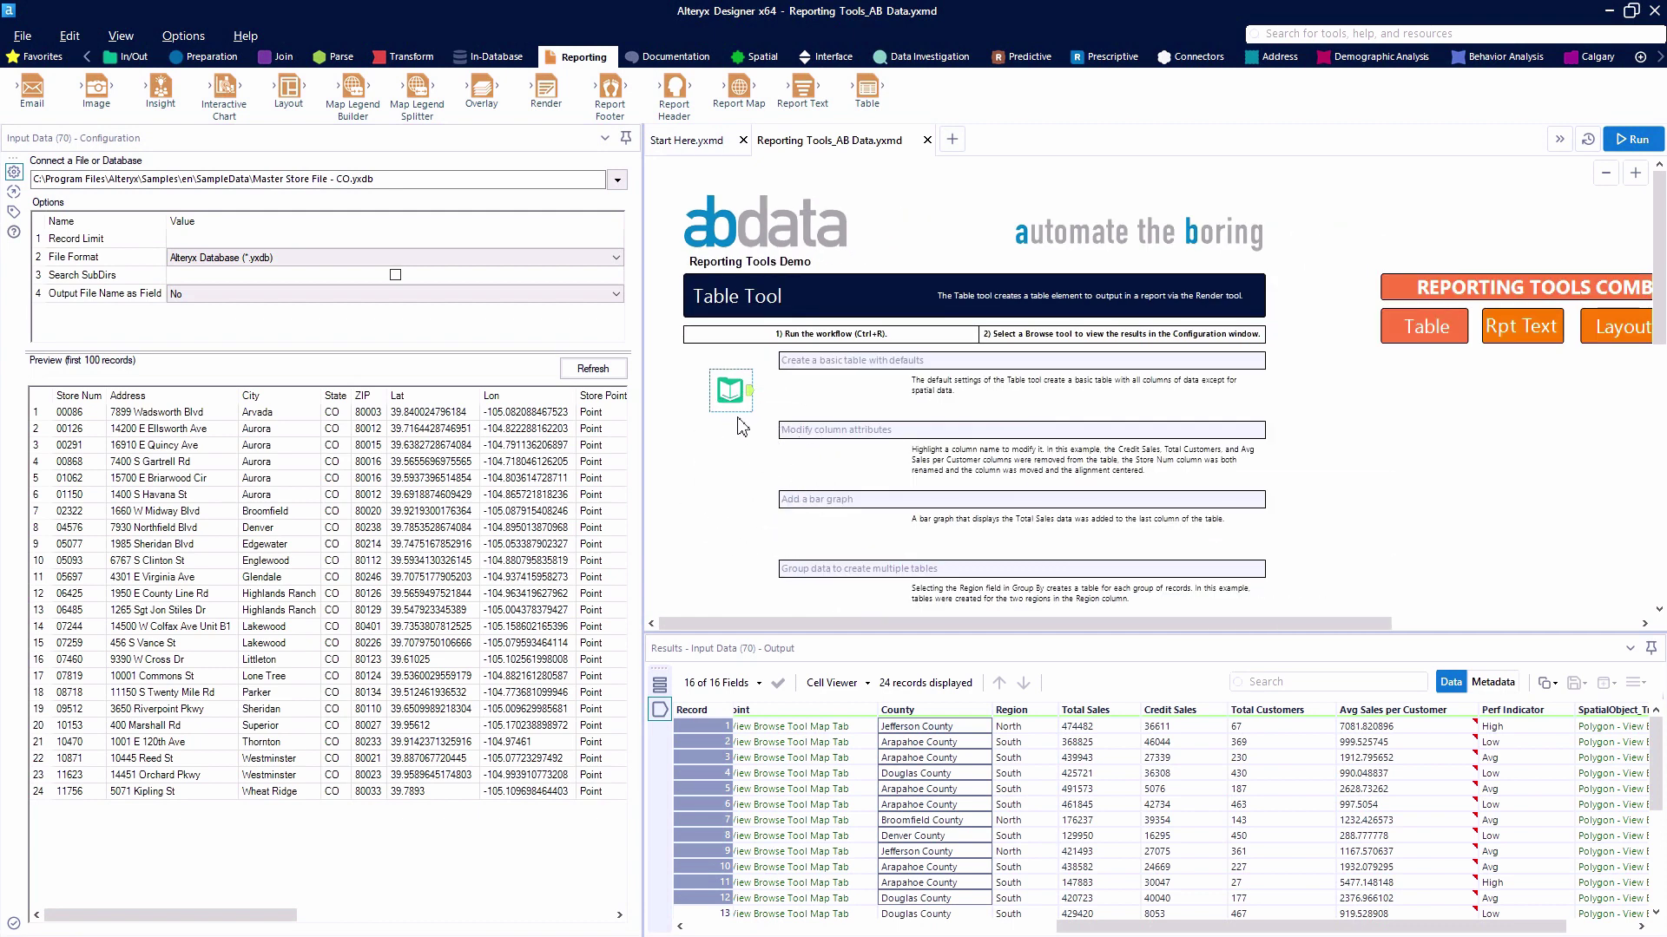
pyautogui.moveTo(729, 392); pyautogui.dragTo(1337, 365)
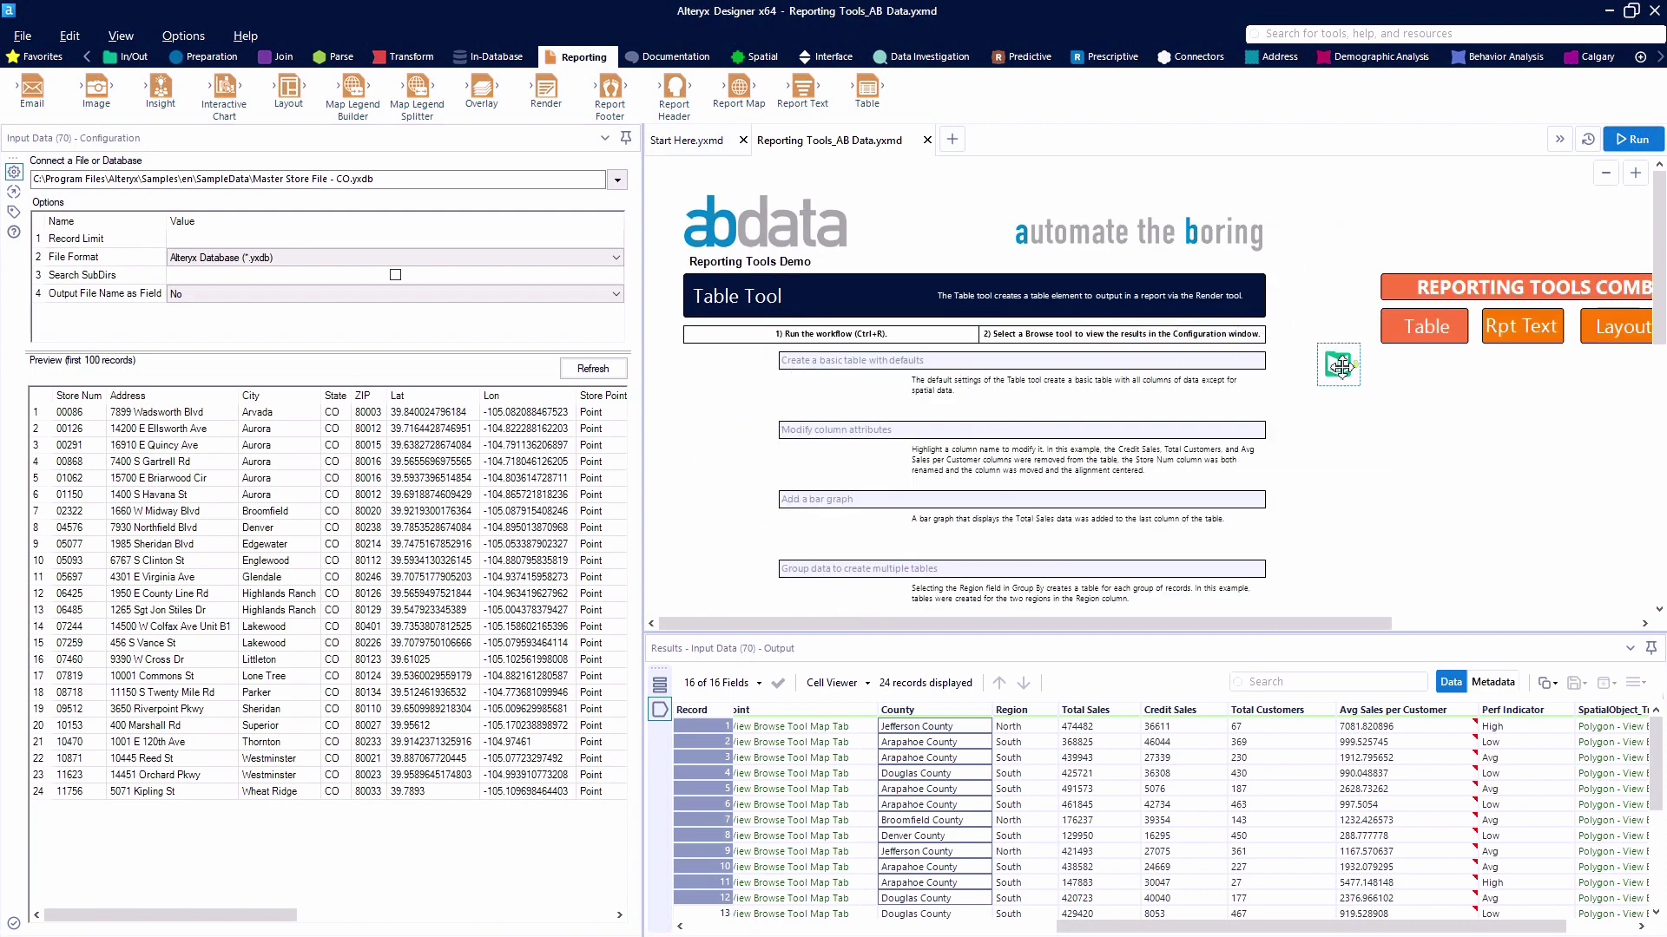
pyautogui.hscroll(5, 1346, 503)
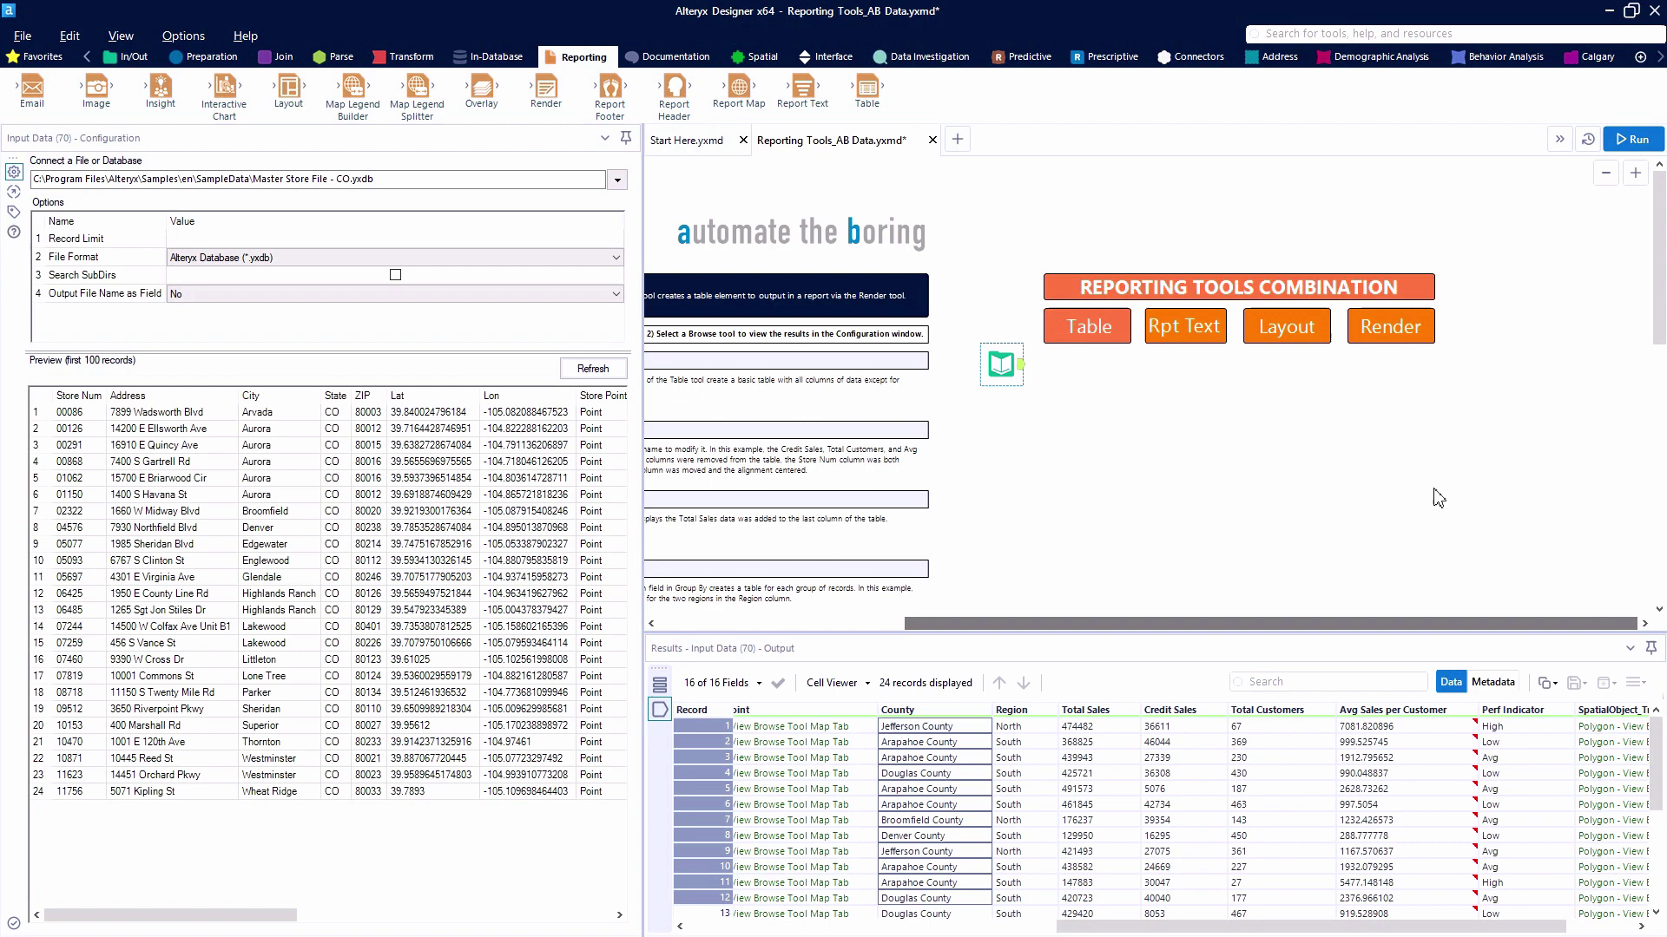
pyautogui.scroll(2, 1431, 375)
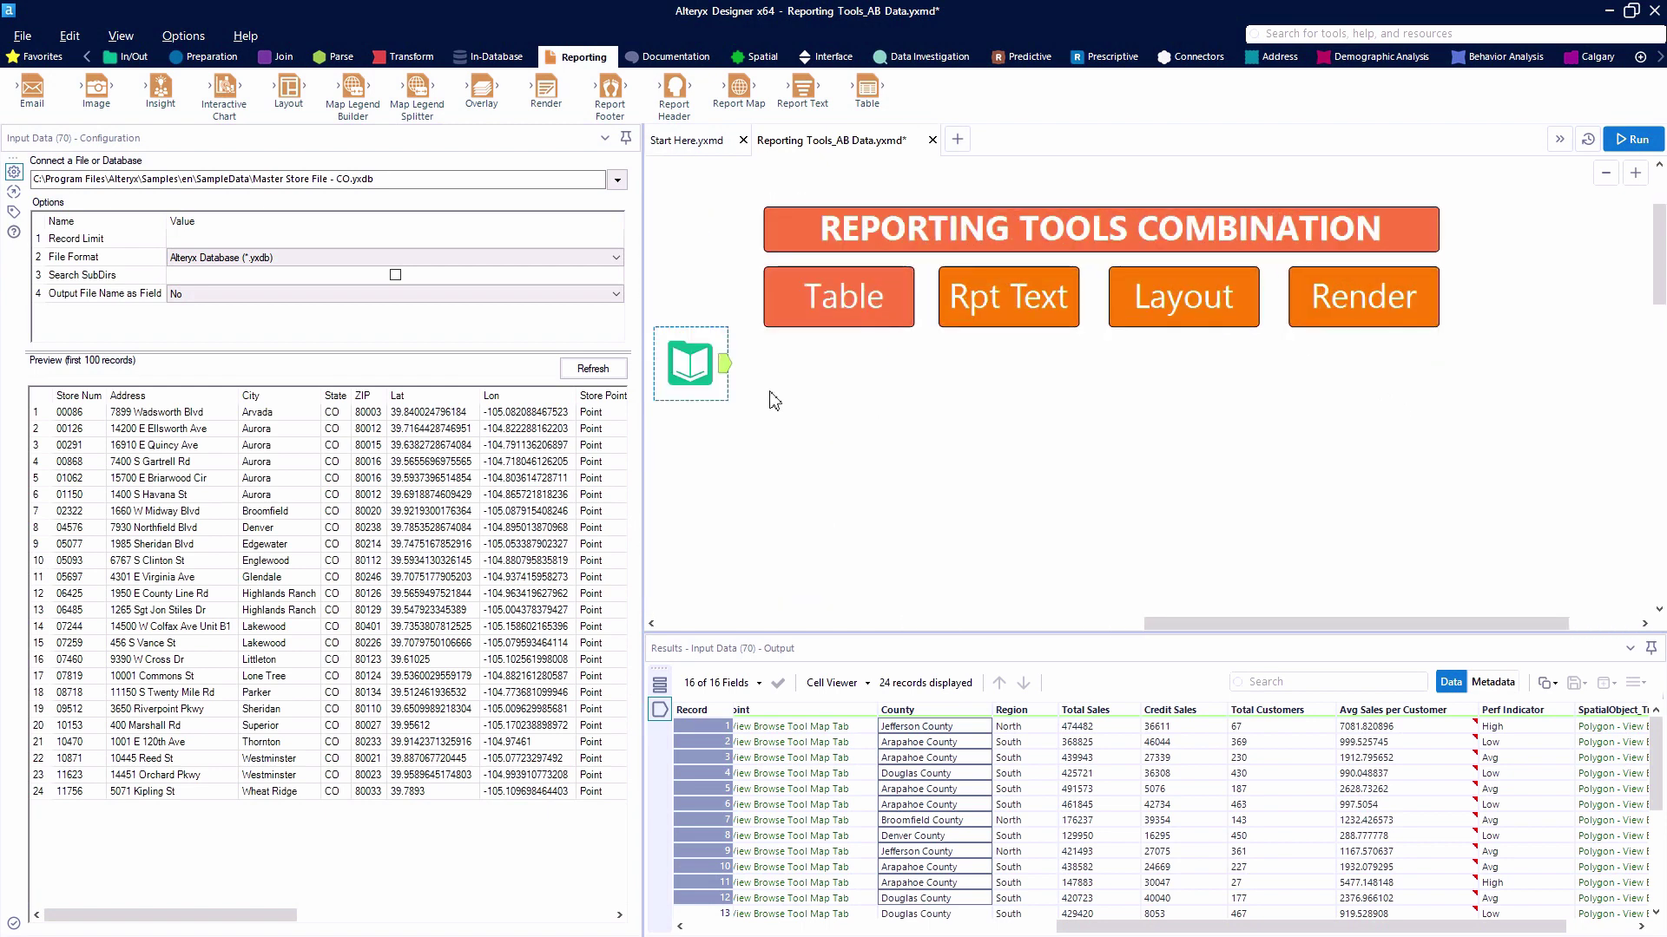
pyautogui.scroll(1, 774, 400)
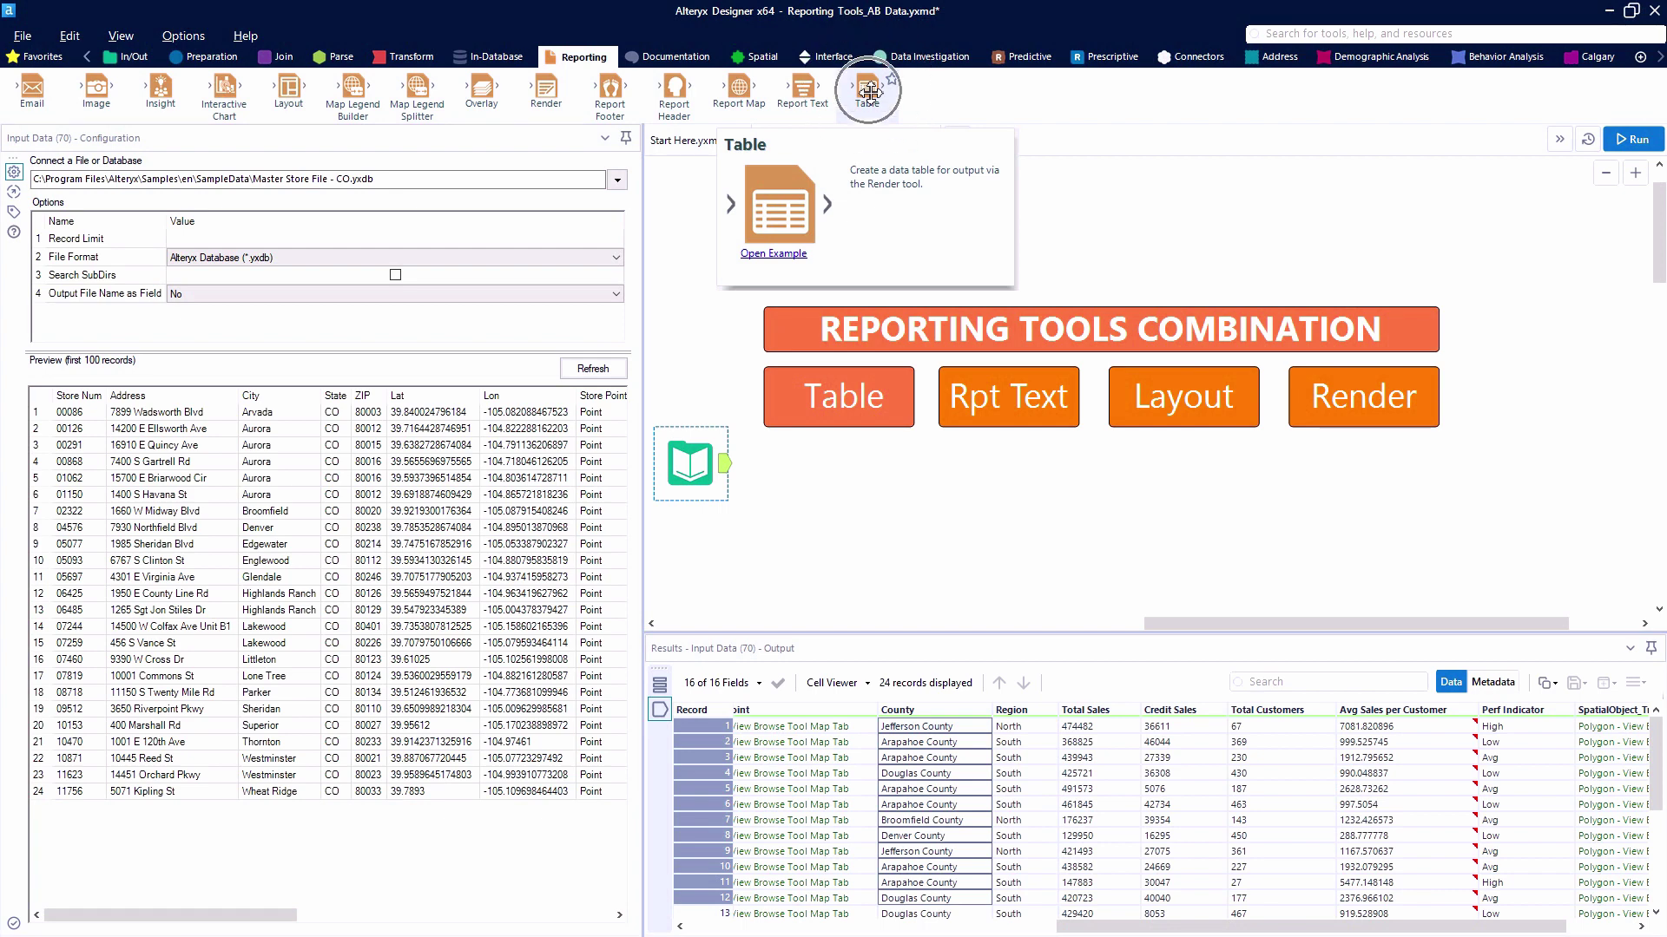
pyautogui.moveTo(869, 92); pyautogui.dragTo(825, 467)
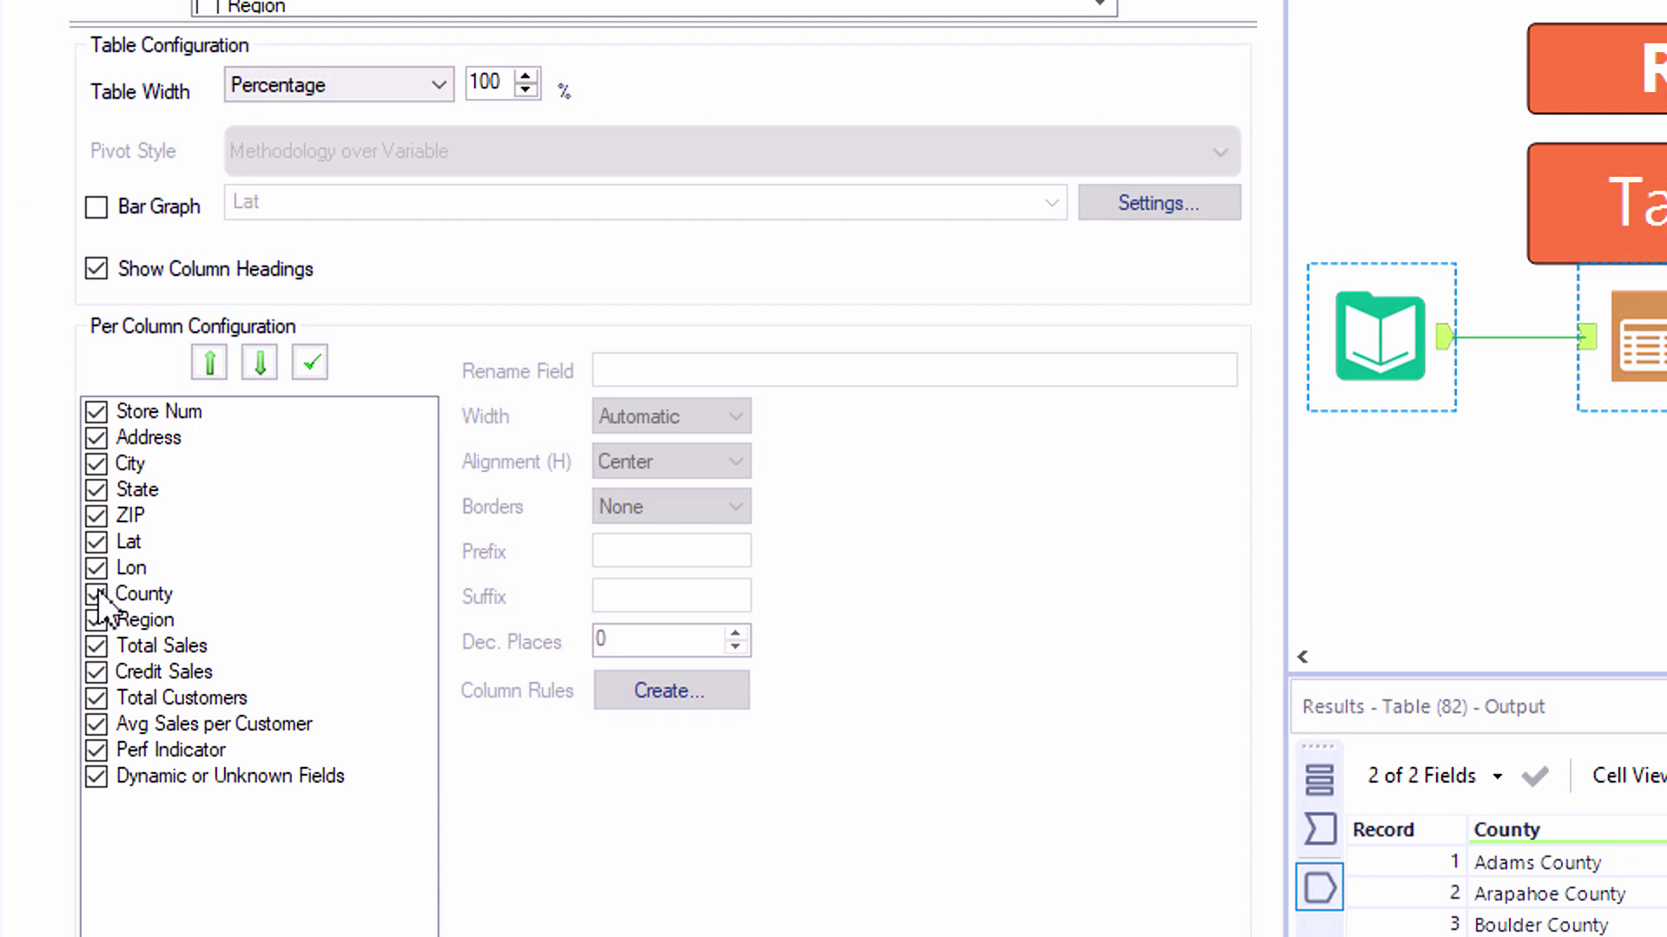
# - Exclude Lat, Lon, Credit Sales, Total Customers, Avg Sales per Customer and Perf Indicator from the table
pyautogui.click(96, 542)
pyautogui.click(96, 567)
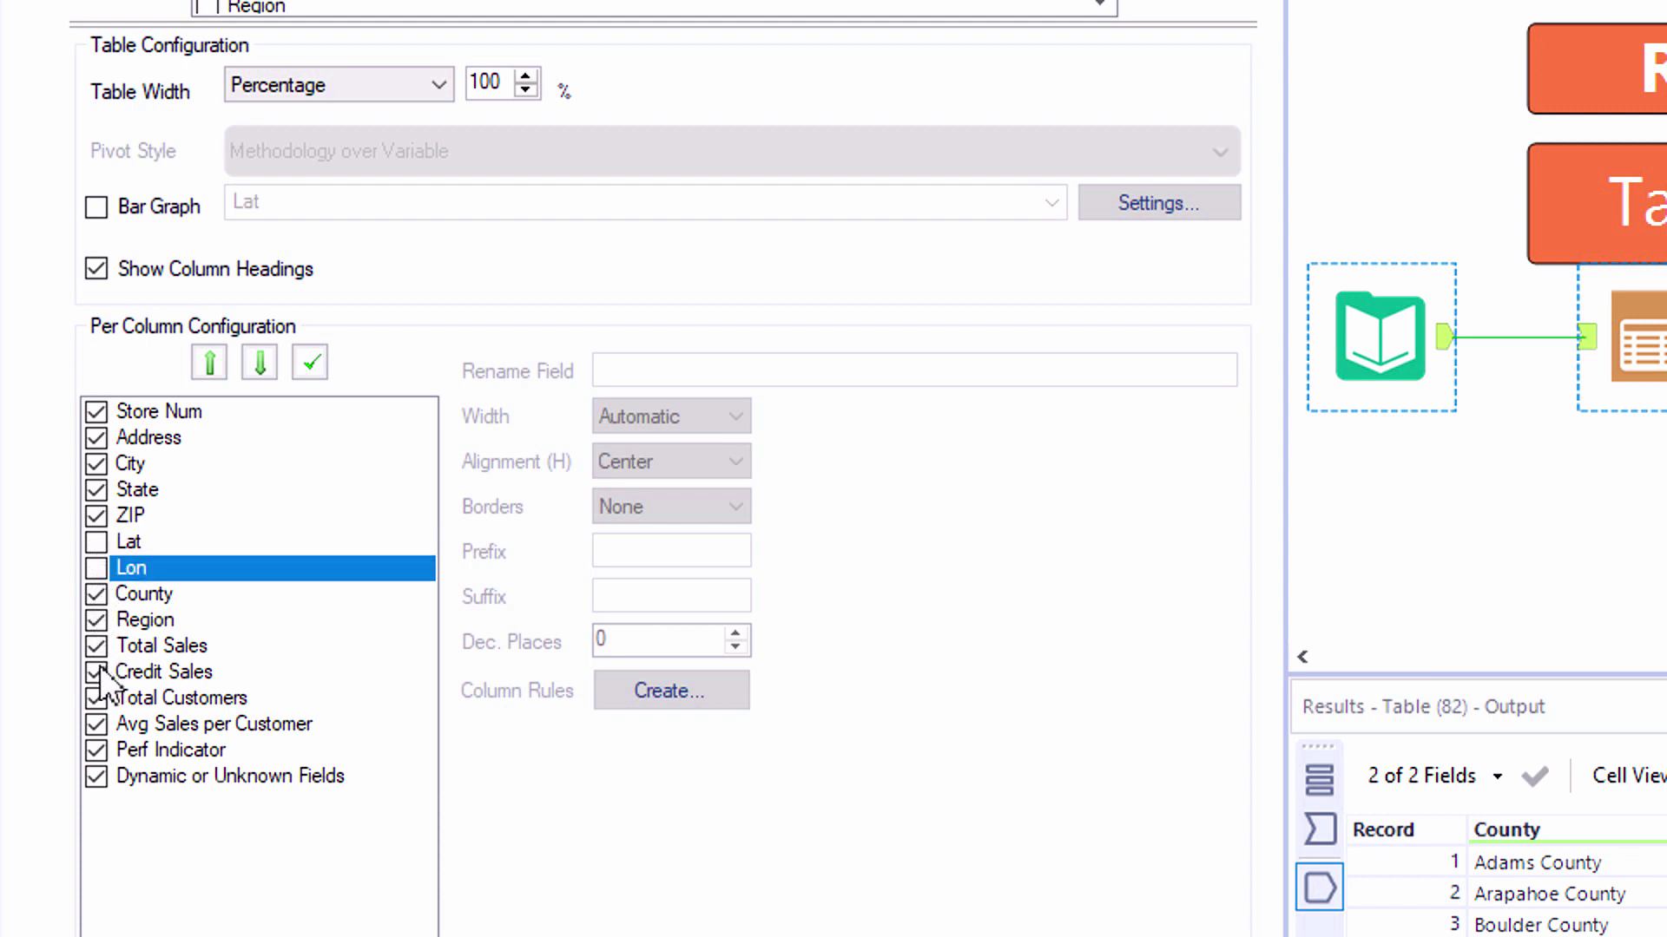
pyautogui.click(96, 671)
pyautogui.click(96, 698)
pyautogui.click(96, 724)
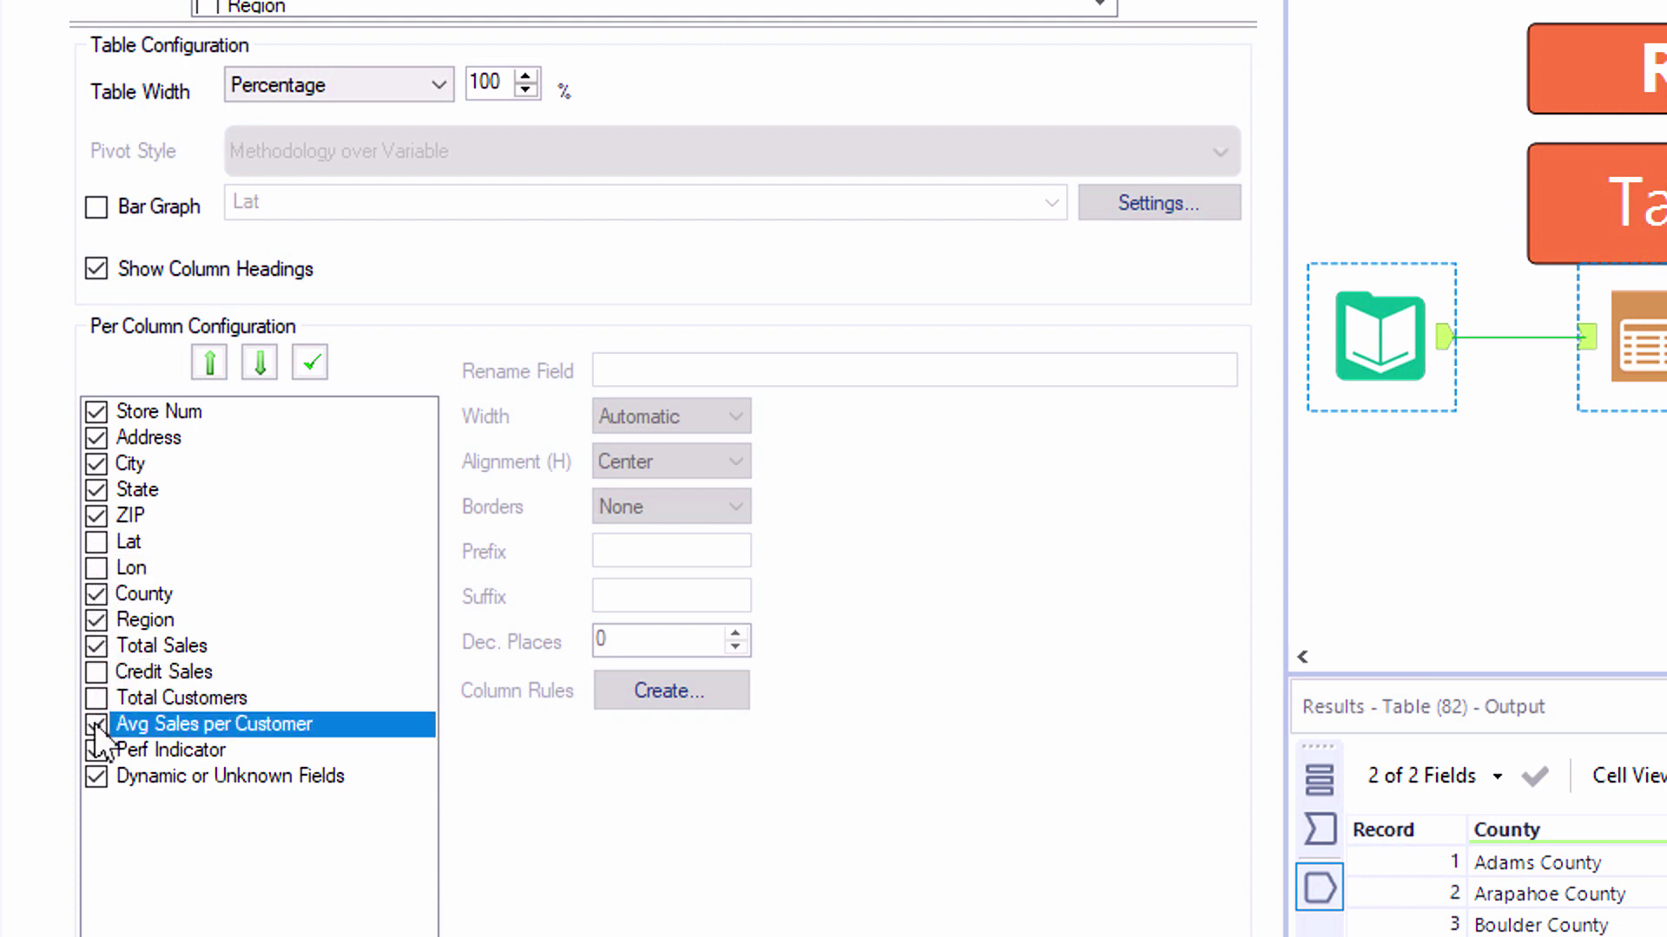
pyautogui.click(96, 750)
# - Give Total Sales a $ prefix and create Row Rule 1
pyautogui.click(187, 646)
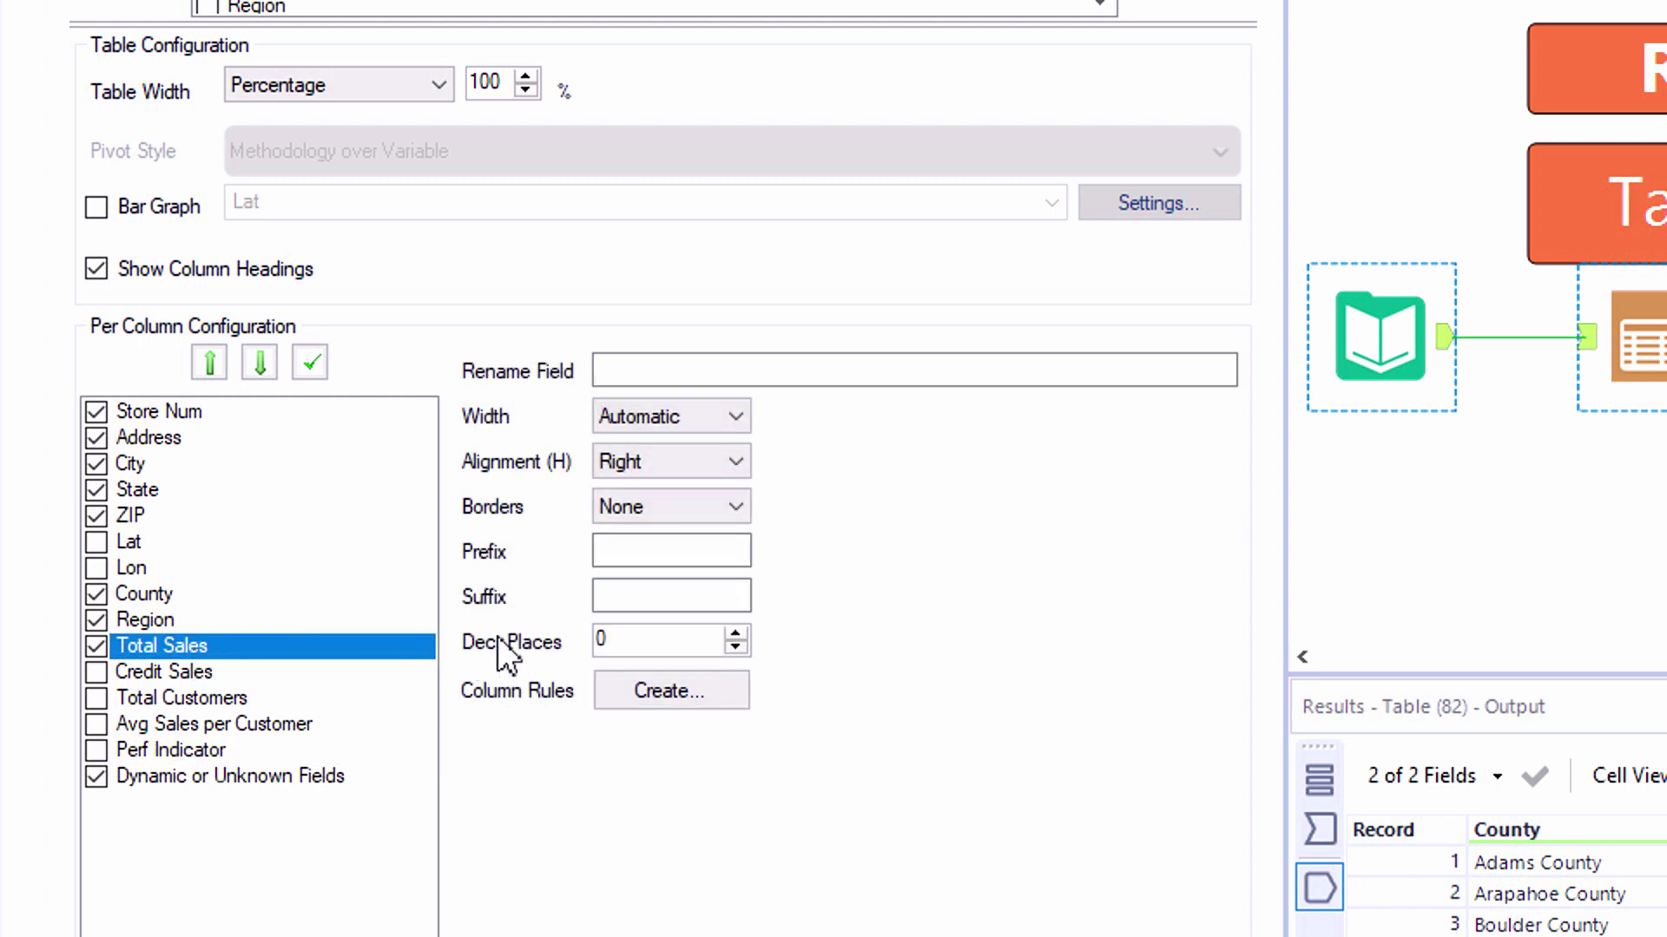
pyautogui.click(609, 560)
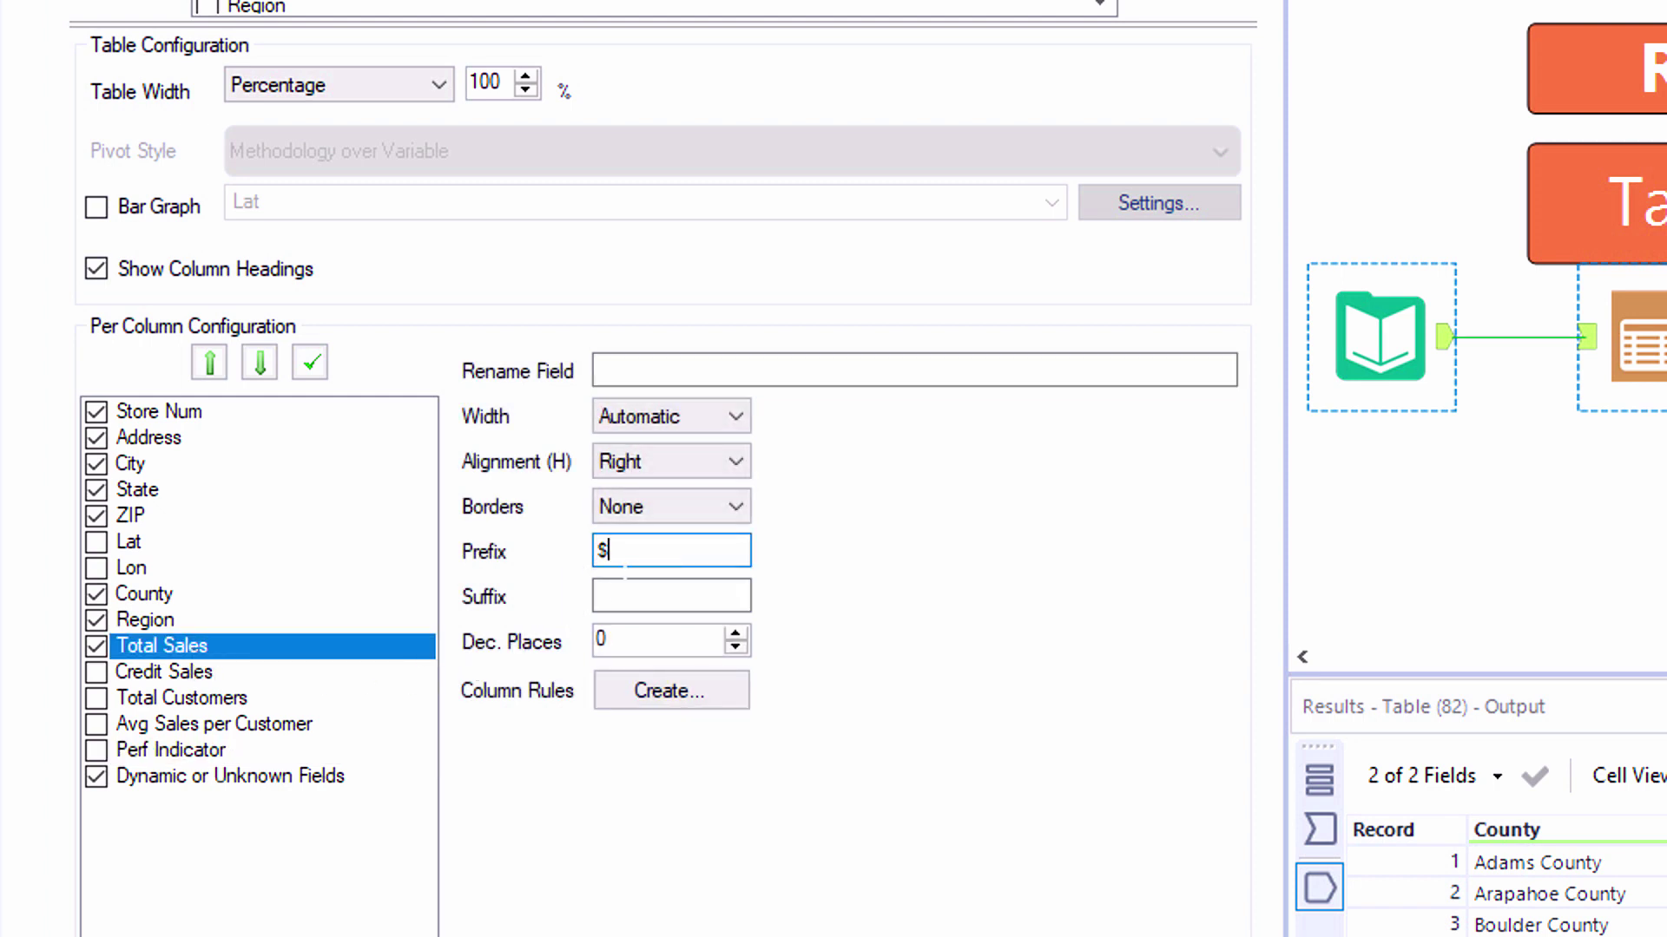
pyautogui.scroll(-4, 596, 770)
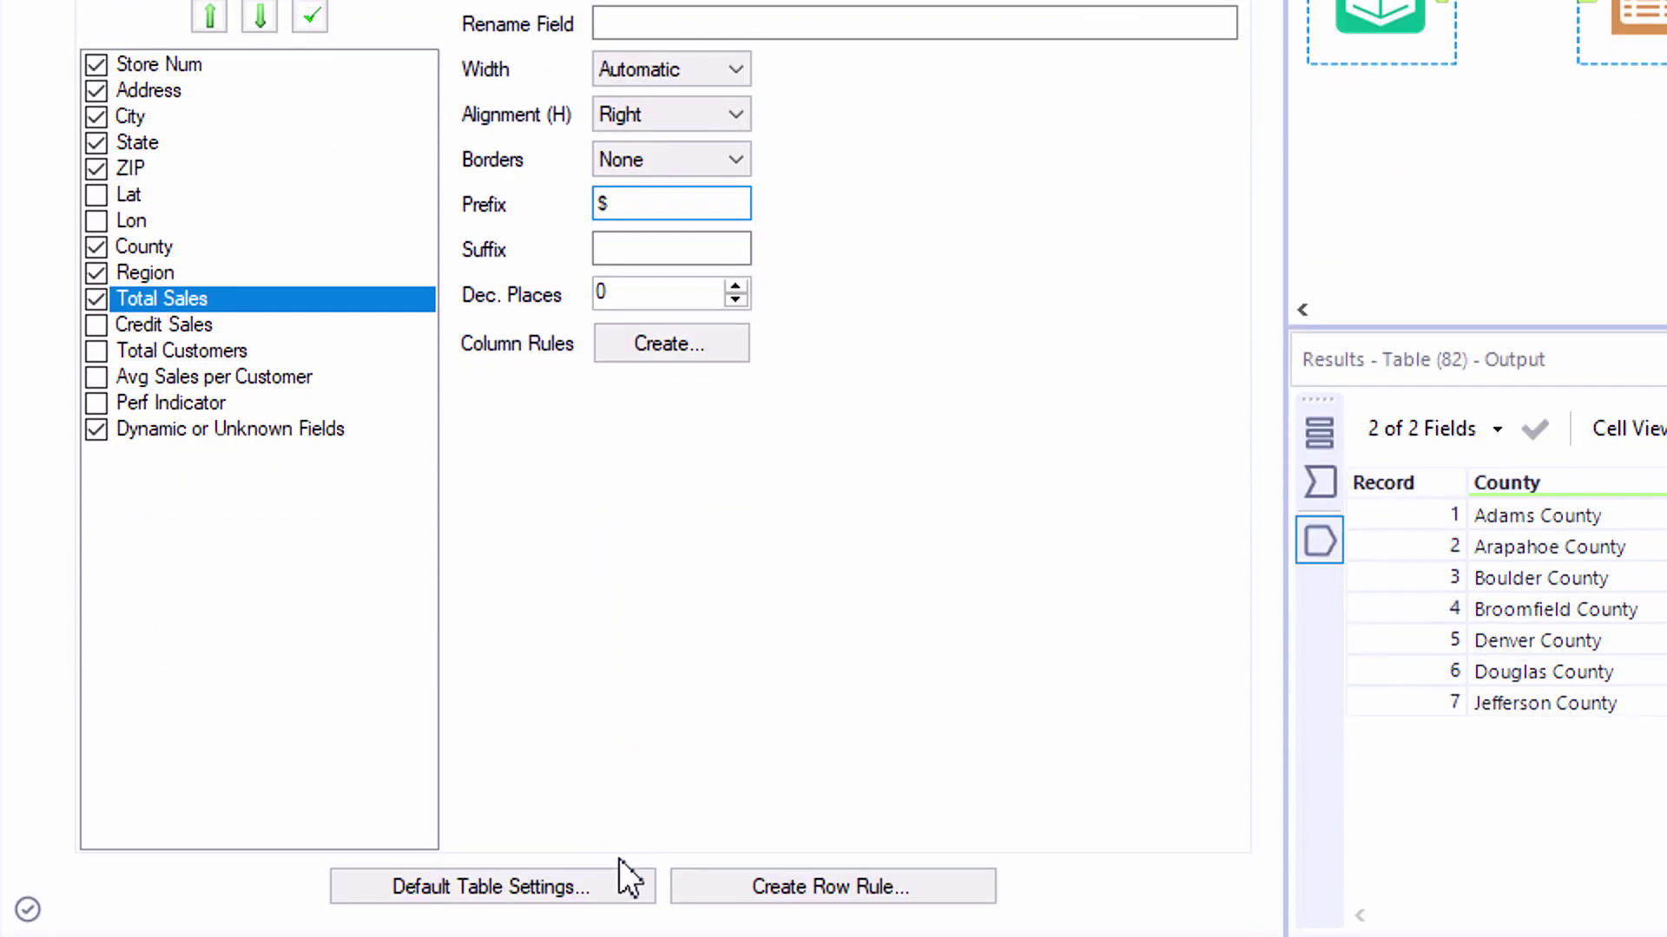
pyautogui.click(710, 887)
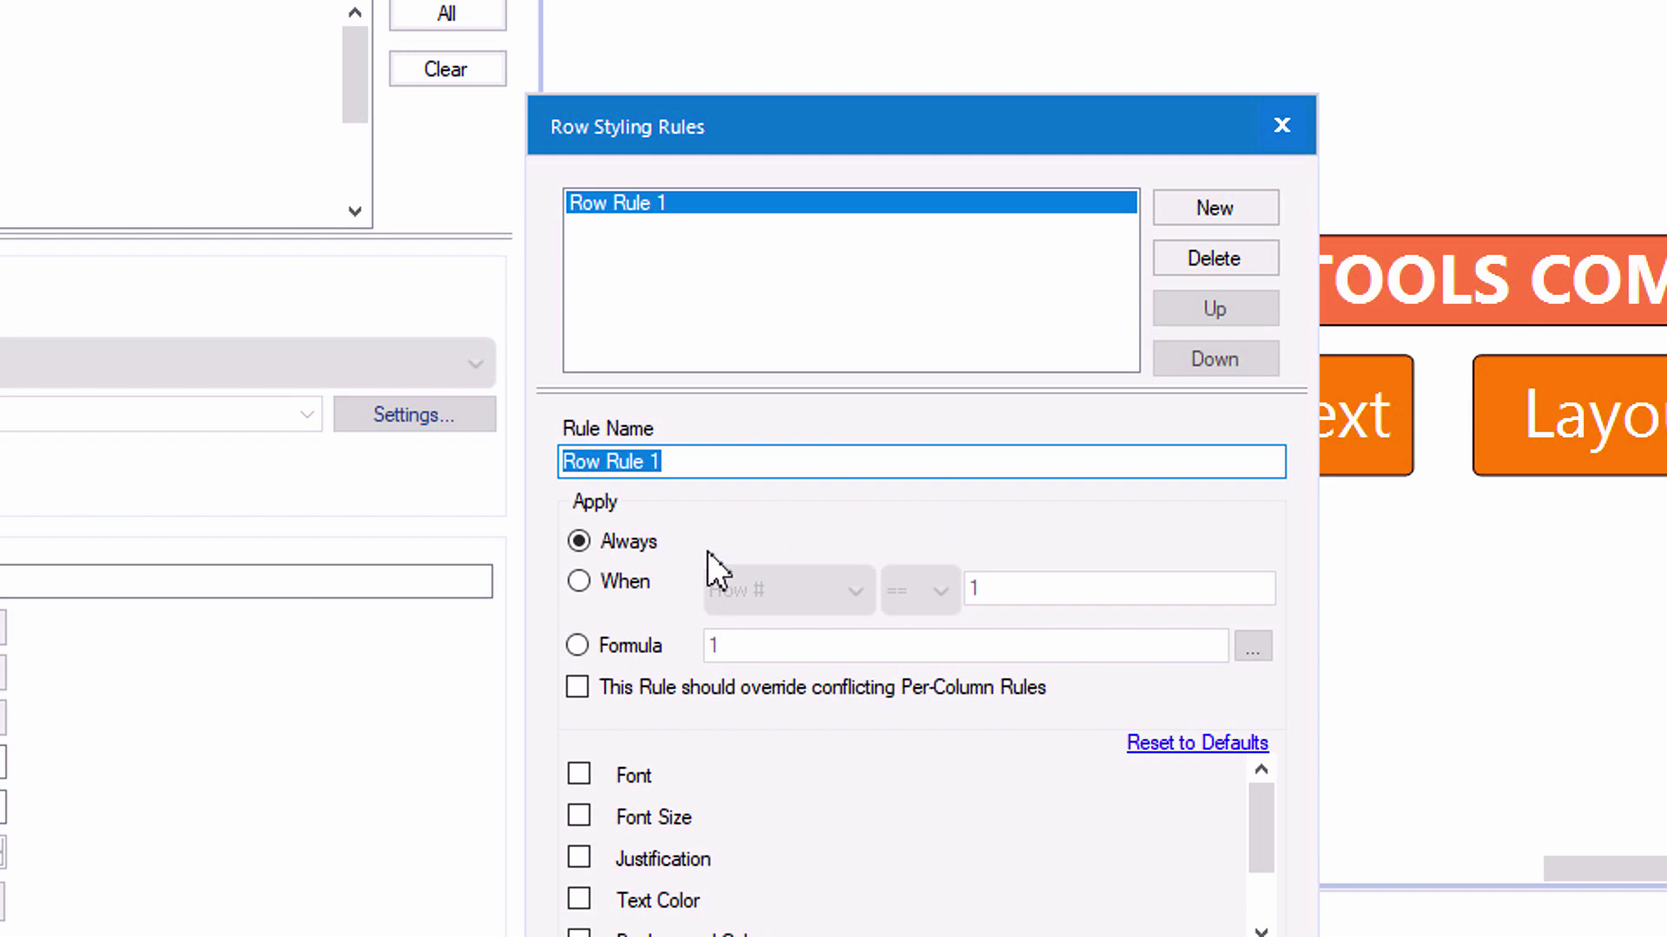
# - Make Row Rule 1 apply when Total Sales > 450000
pyautogui.click(625, 581)
pyautogui.click(809, 586)
pyautogui.scroll(-1, 803, 716)
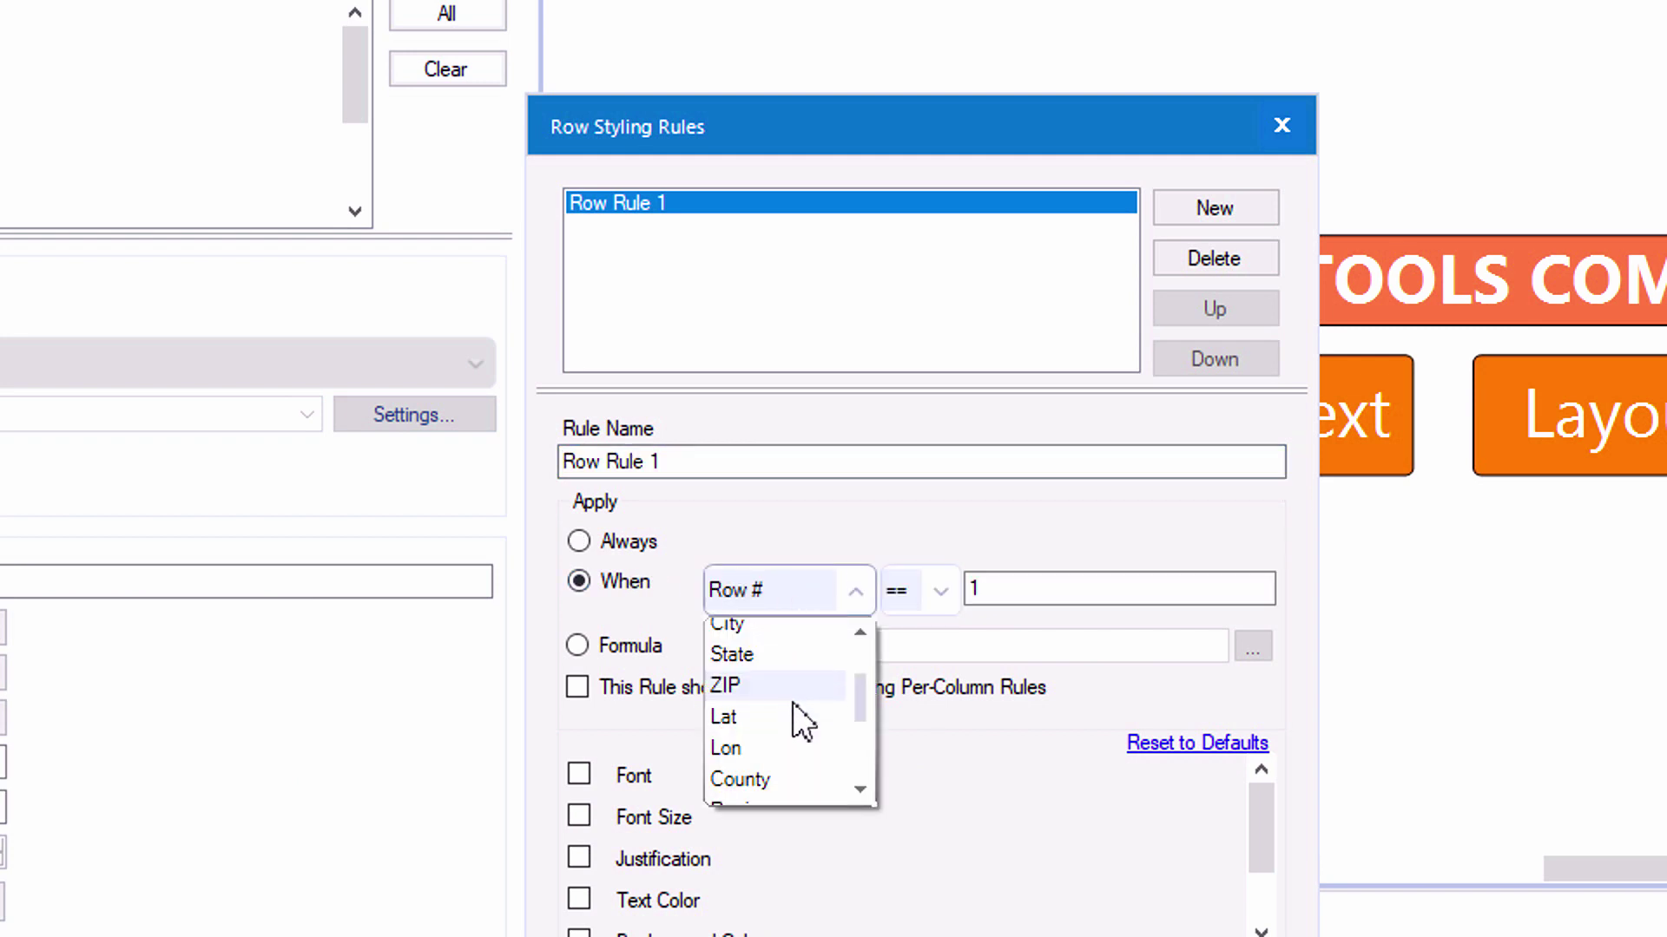
pyautogui.scroll(-3, 803, 720)
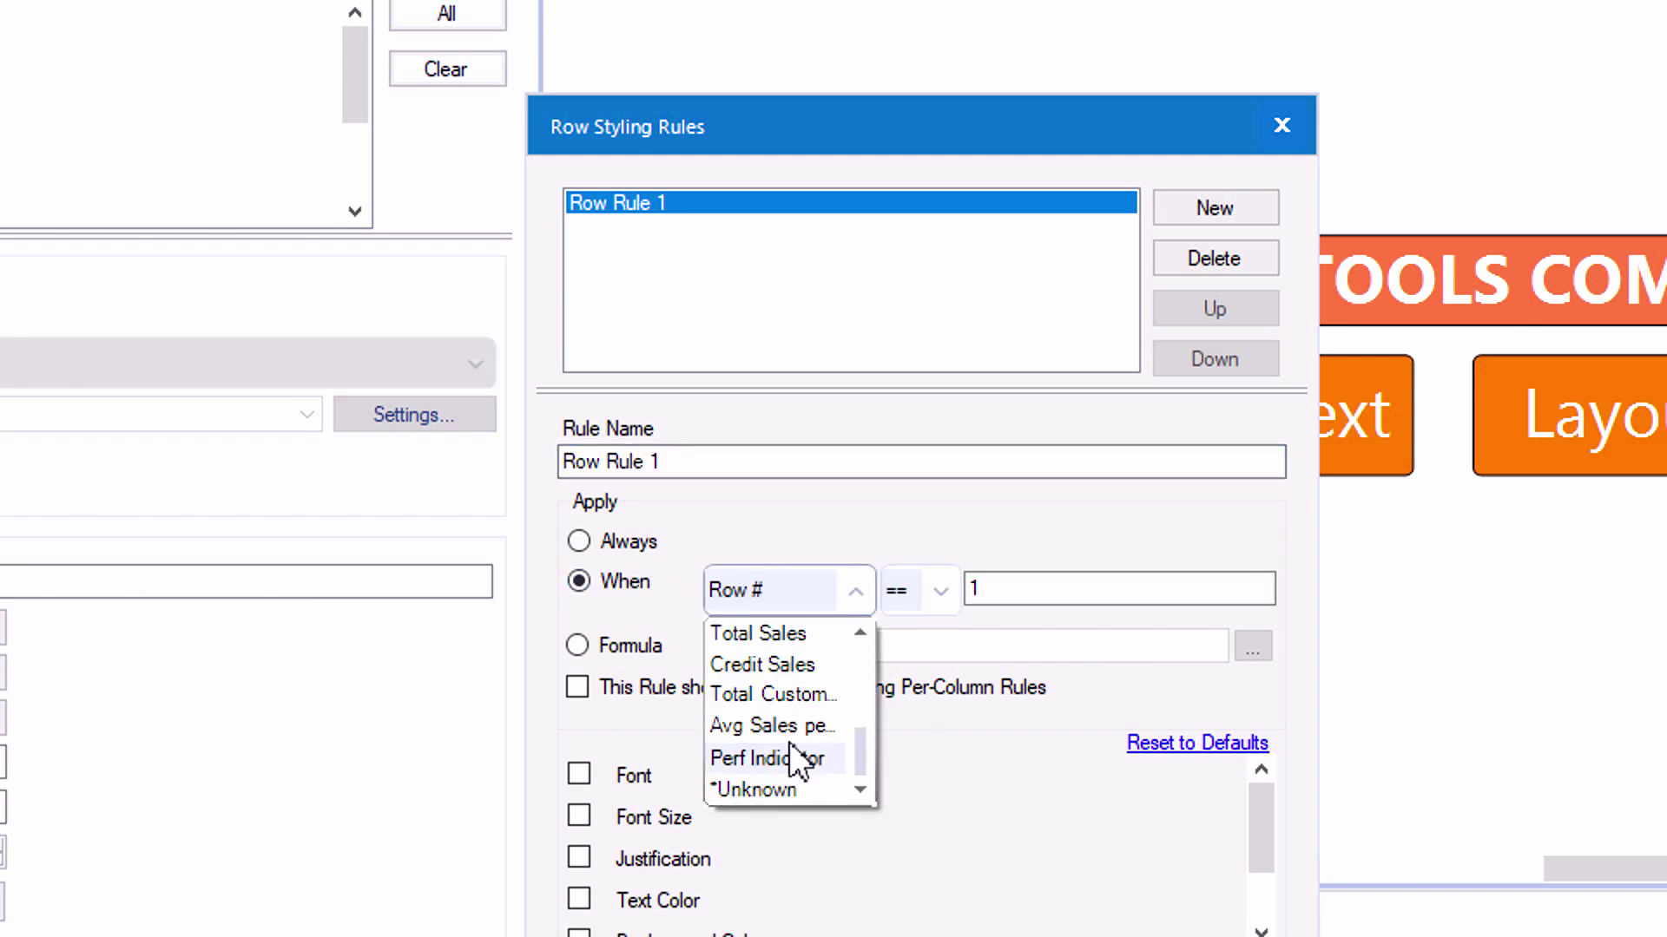
pyautogui.click(777, 633)
pyautogui.click(936, 592)
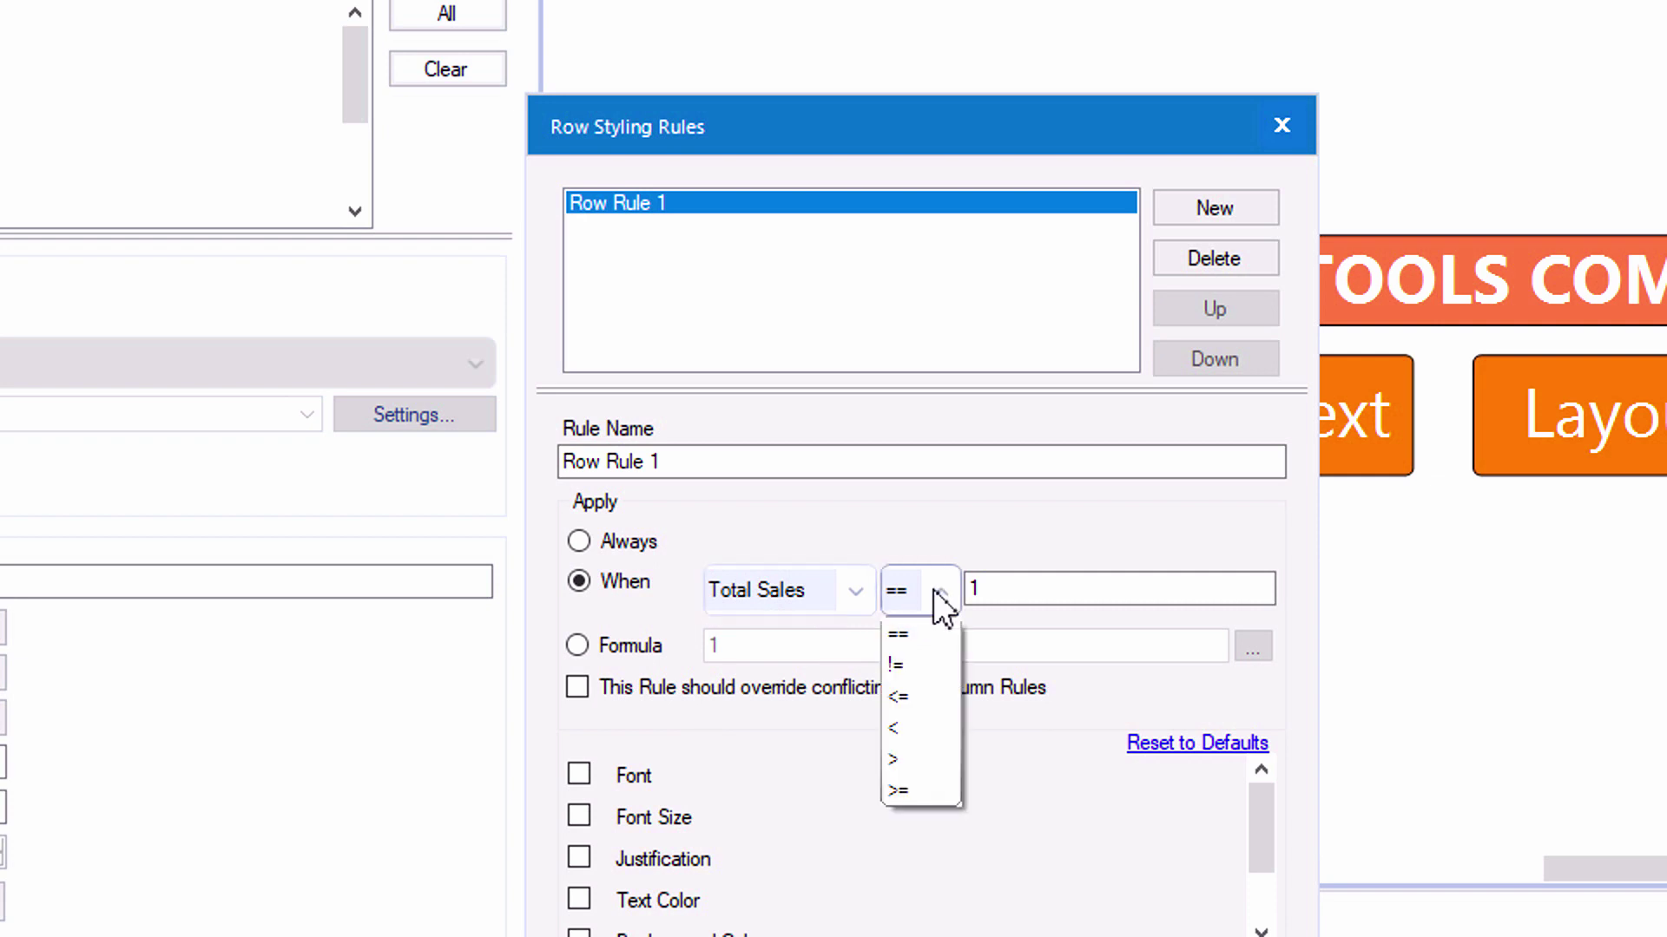
pyautogui.click(933, 759)
pyautogui.press('Tab')
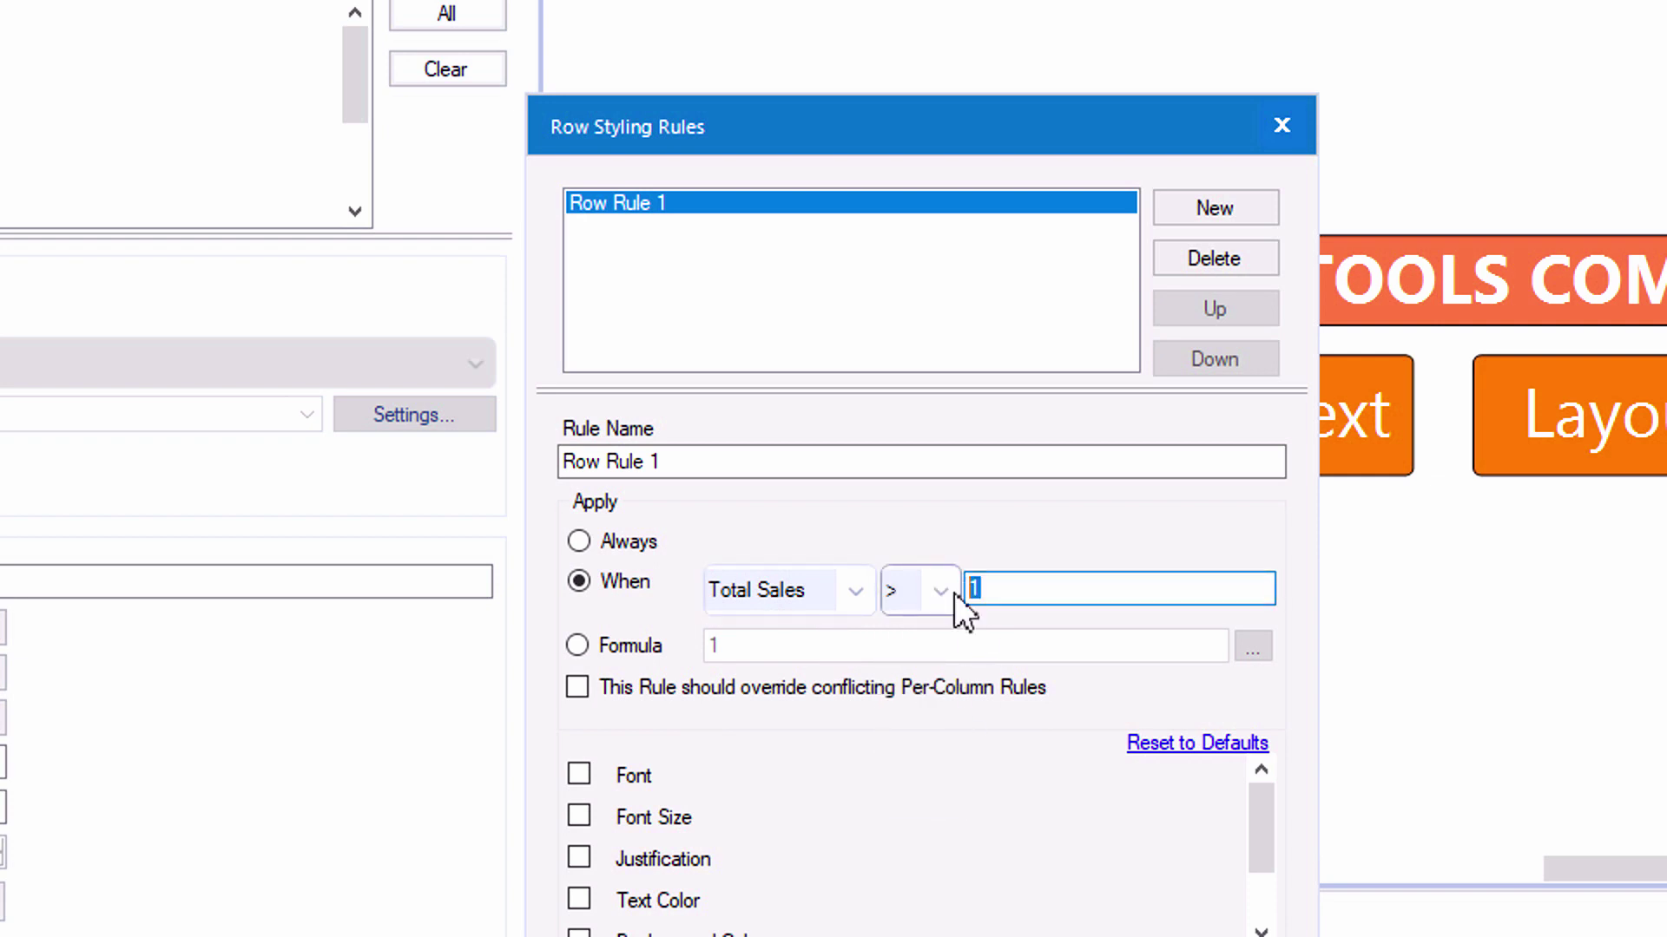
pyautogui.write('450000')
# - Enable font and background styling with a light-yellow background (R255, G255, B128)
pyautogui.click(579, 775)
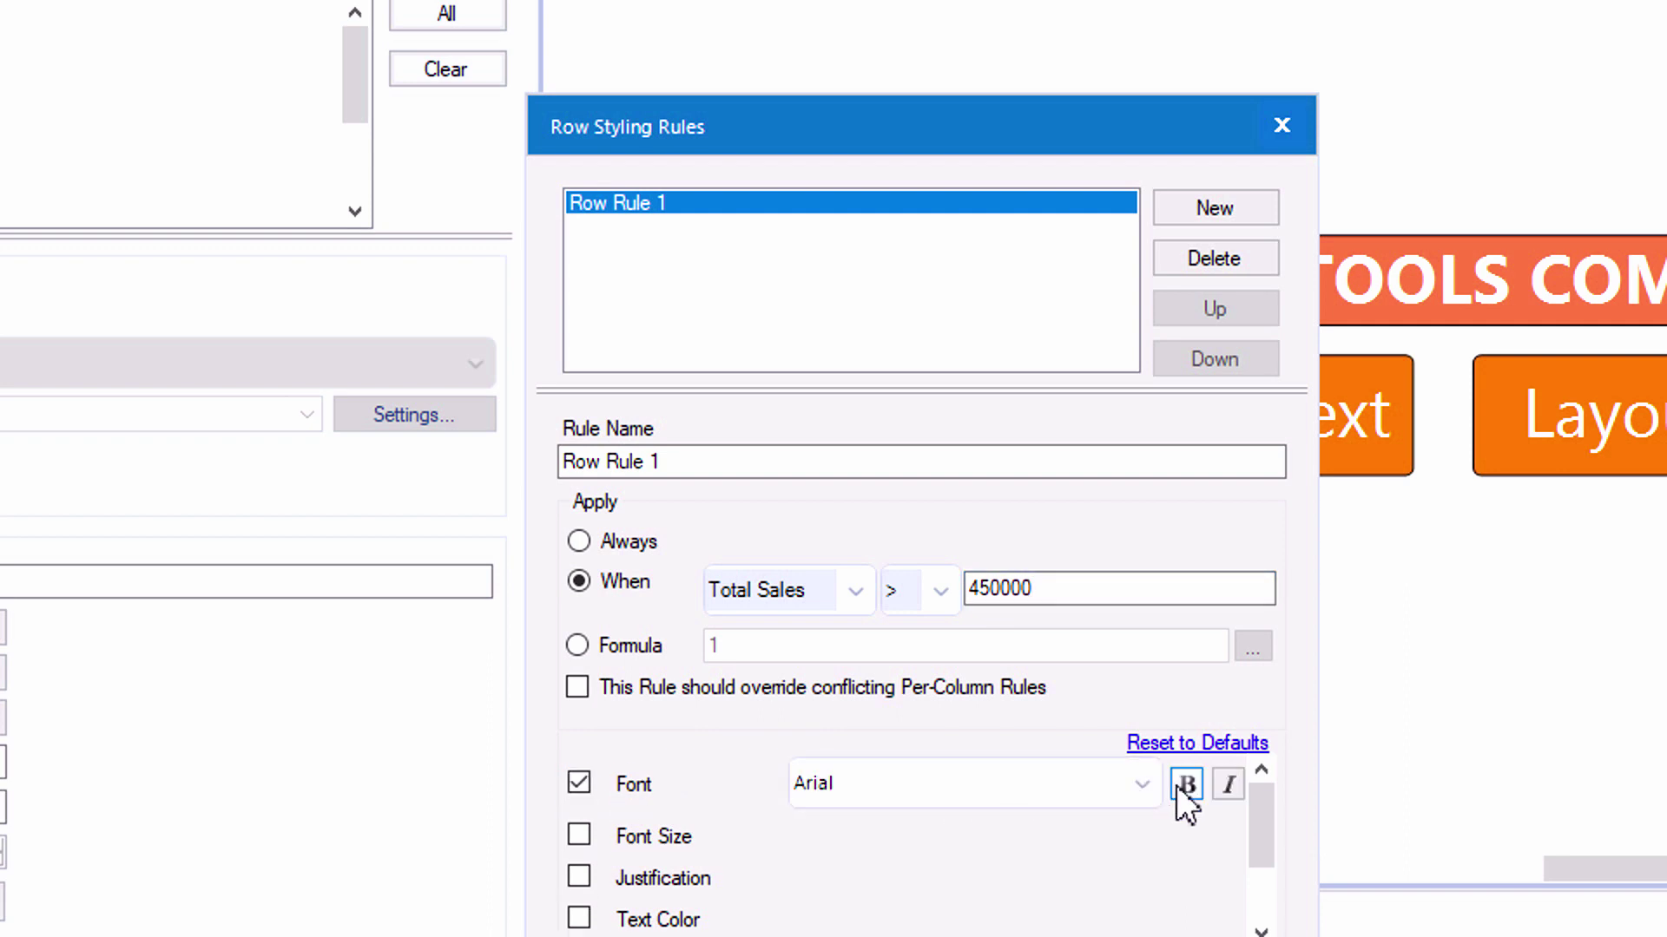
pyautogui.moveTo(1260, 810); pyautogui.dragTo(1271, 868)
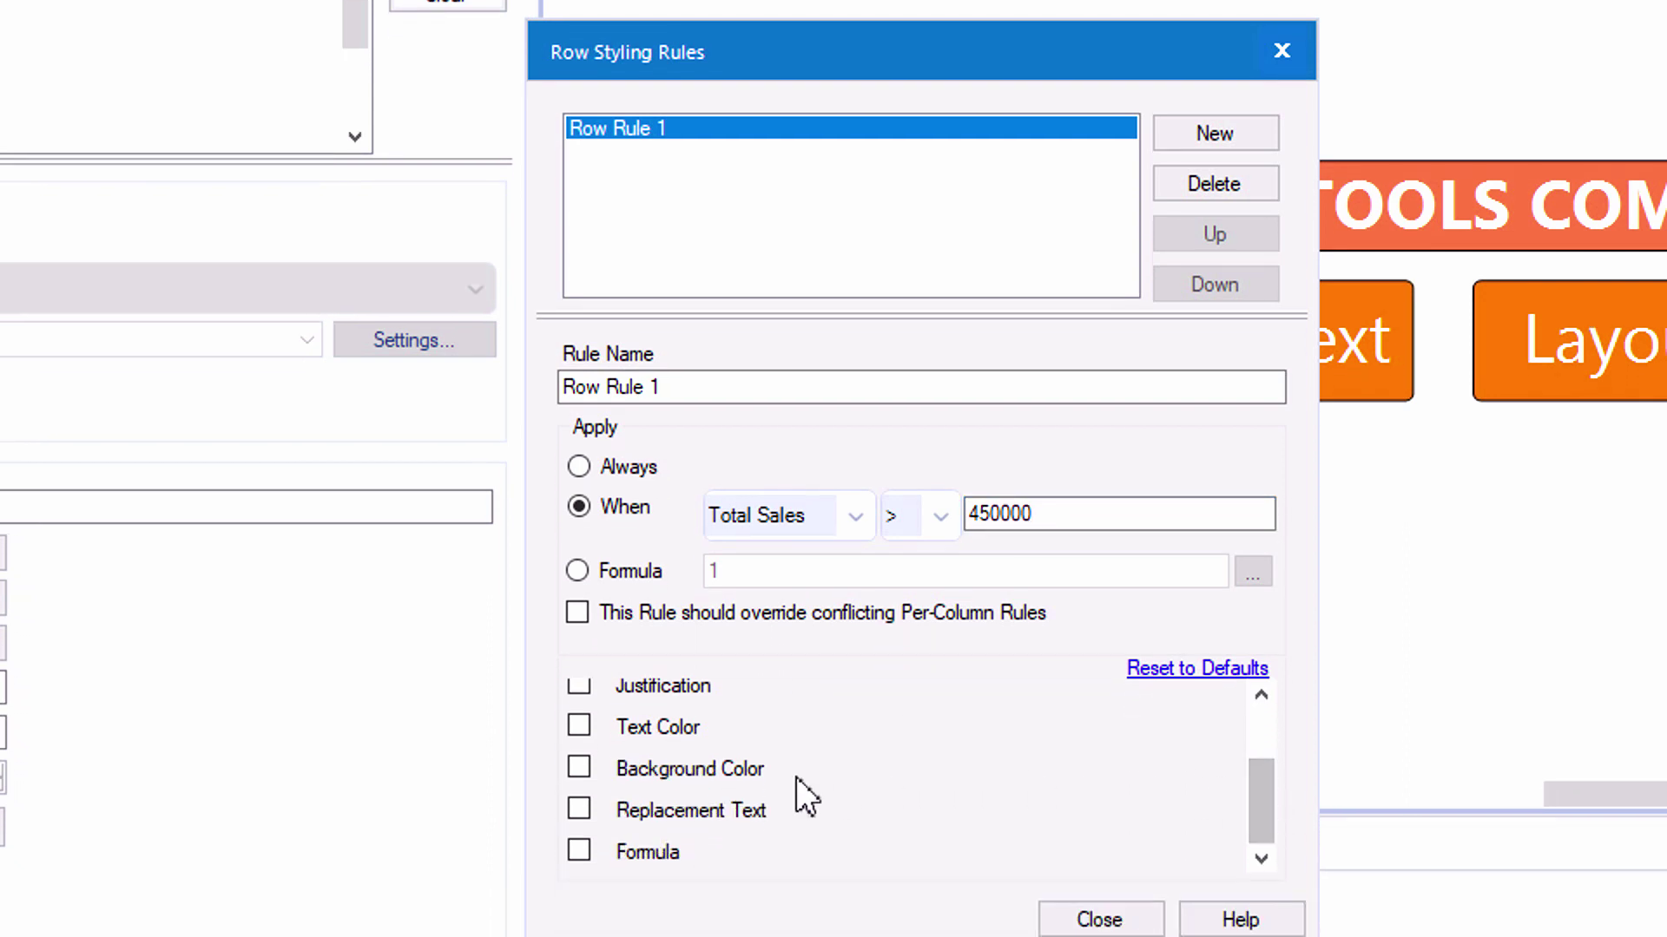
pyautogui.click(579, 769)
pyautogui.click(1226, 763)
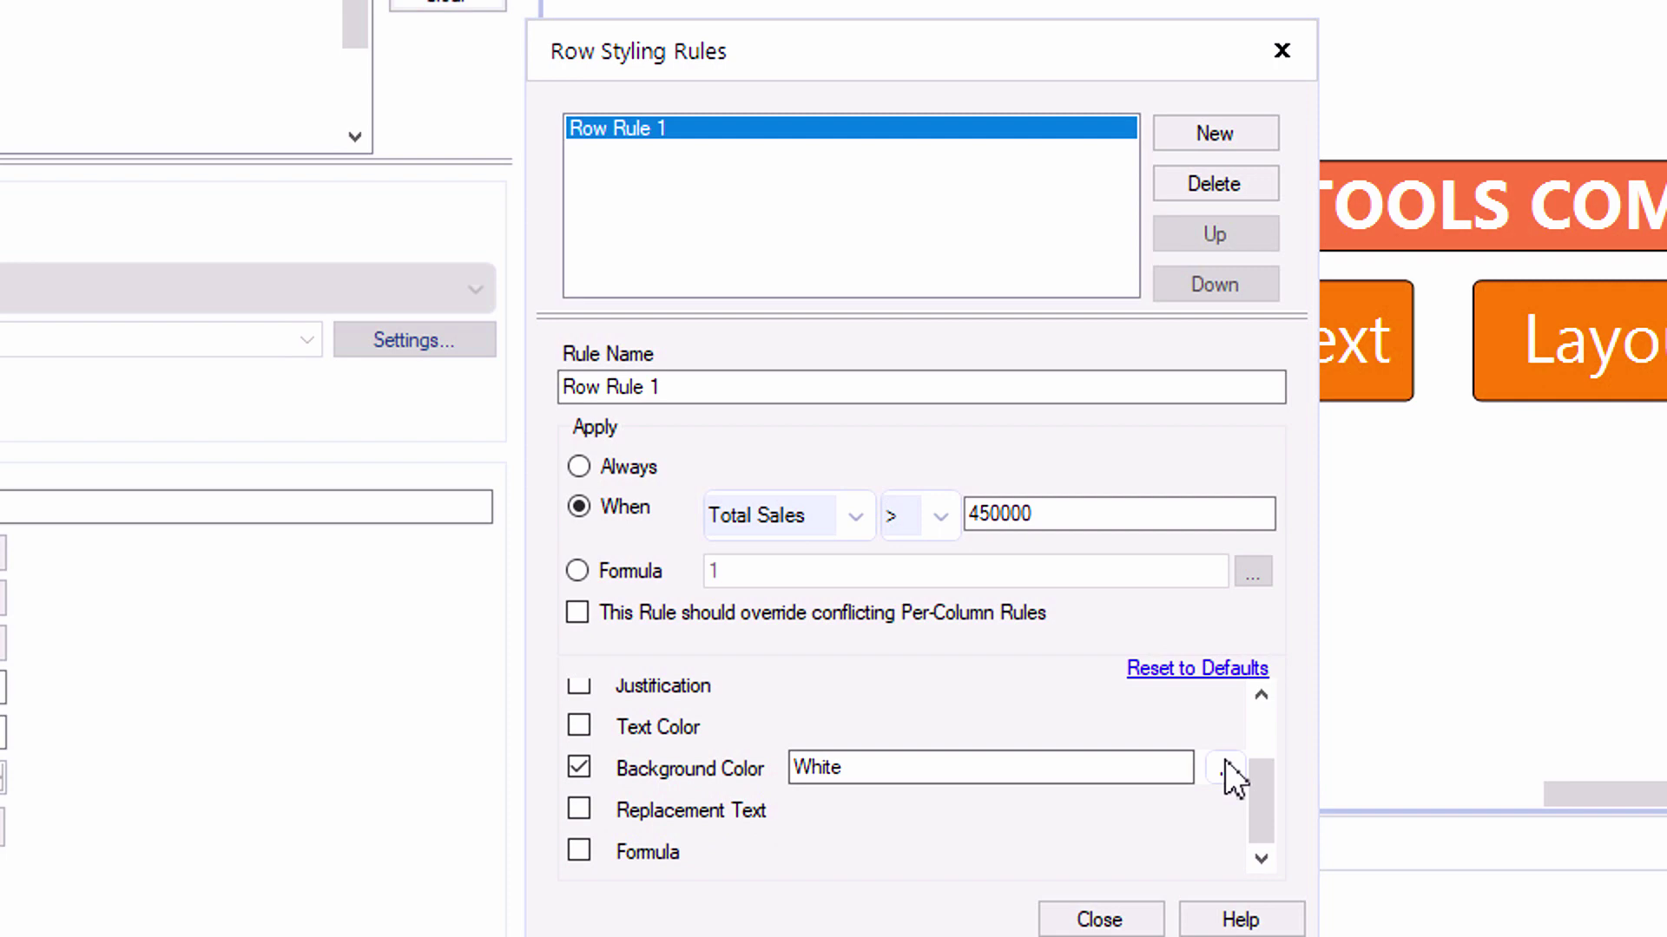
pyautogui.click(612, 89)
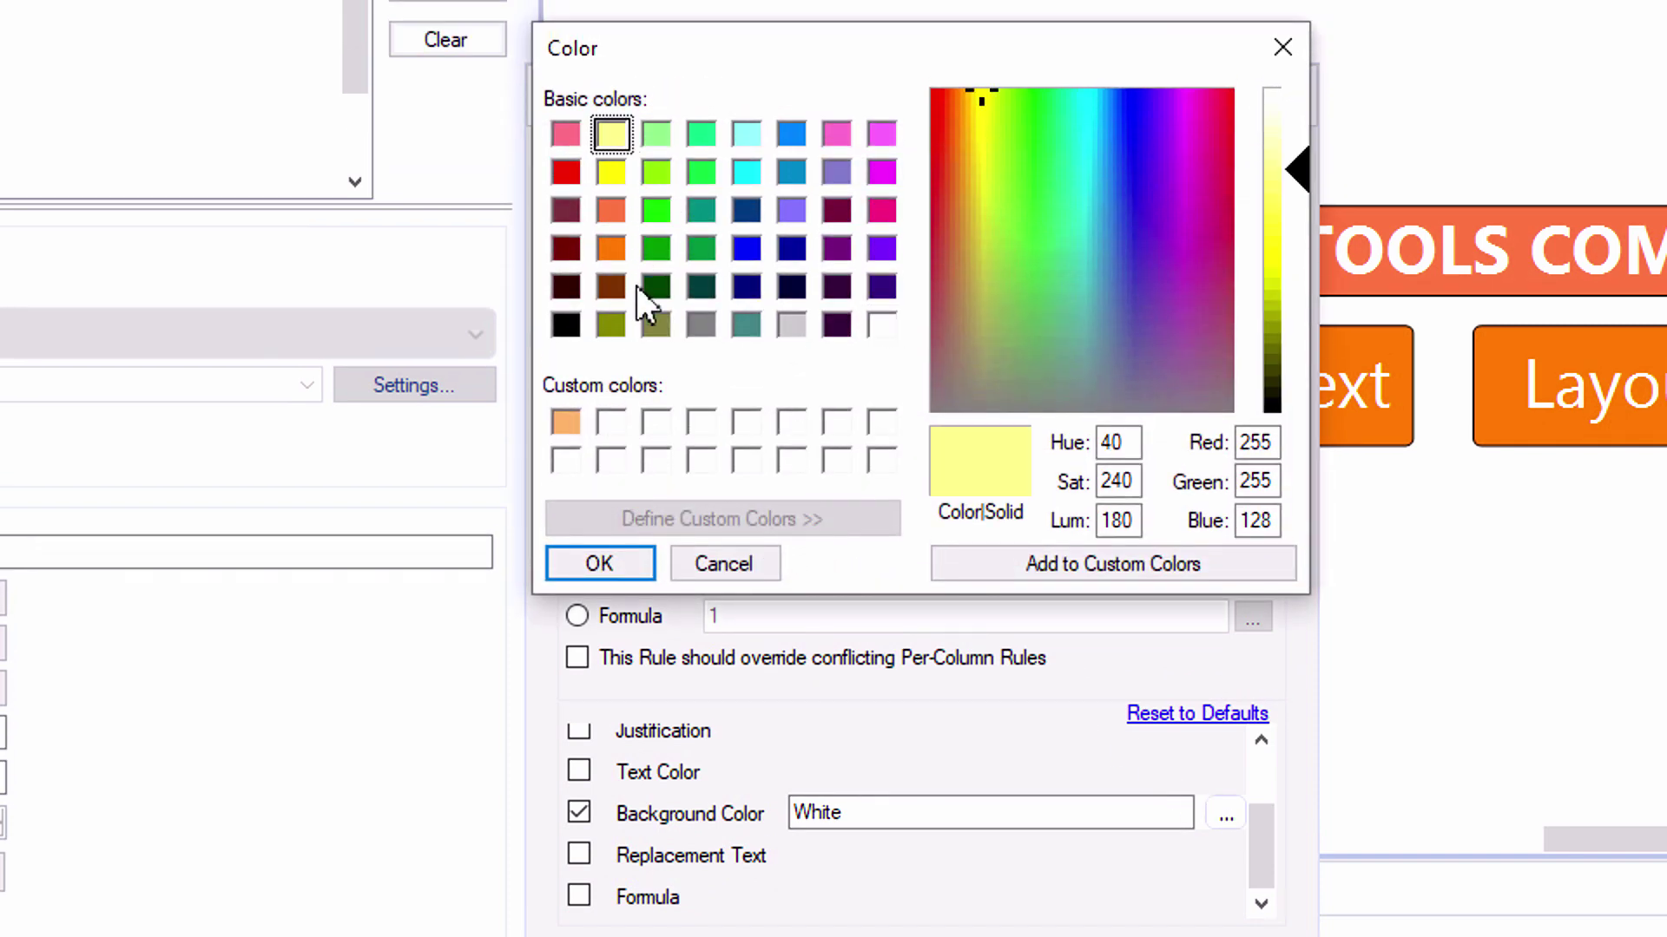
pyautogui.click(601, 560)
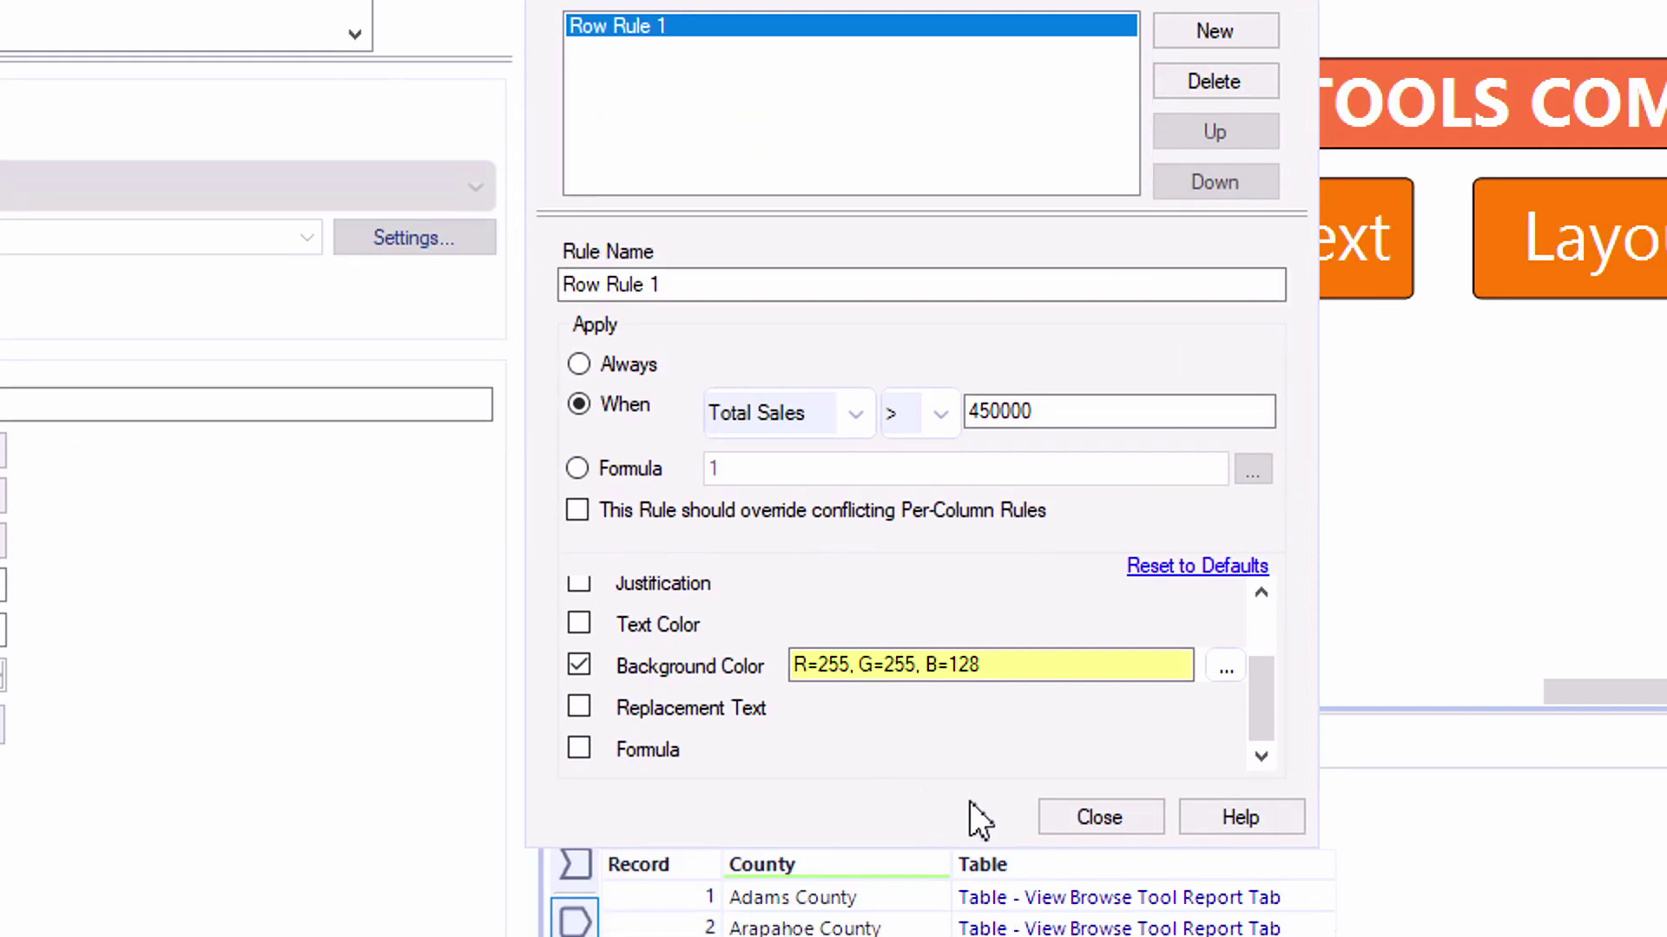
# - Close the rule editor, add a Browse tool after the Table tool, and run the workflow
pyautogui.click(1072, 797)
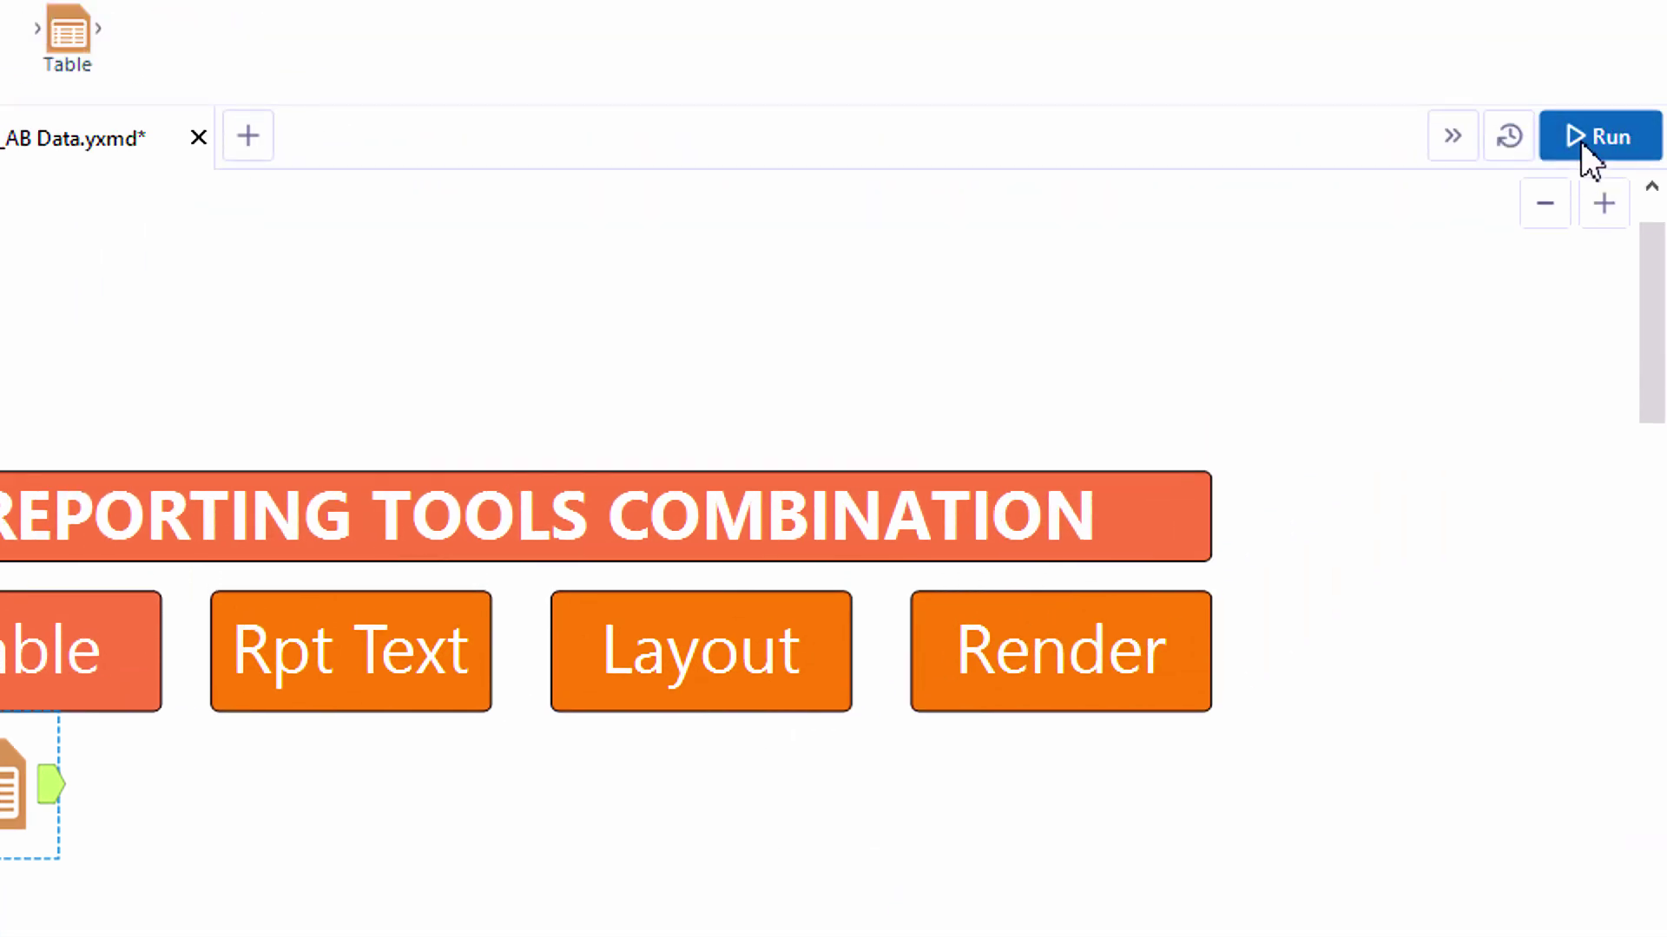
pyautogui.click(1580, 139)
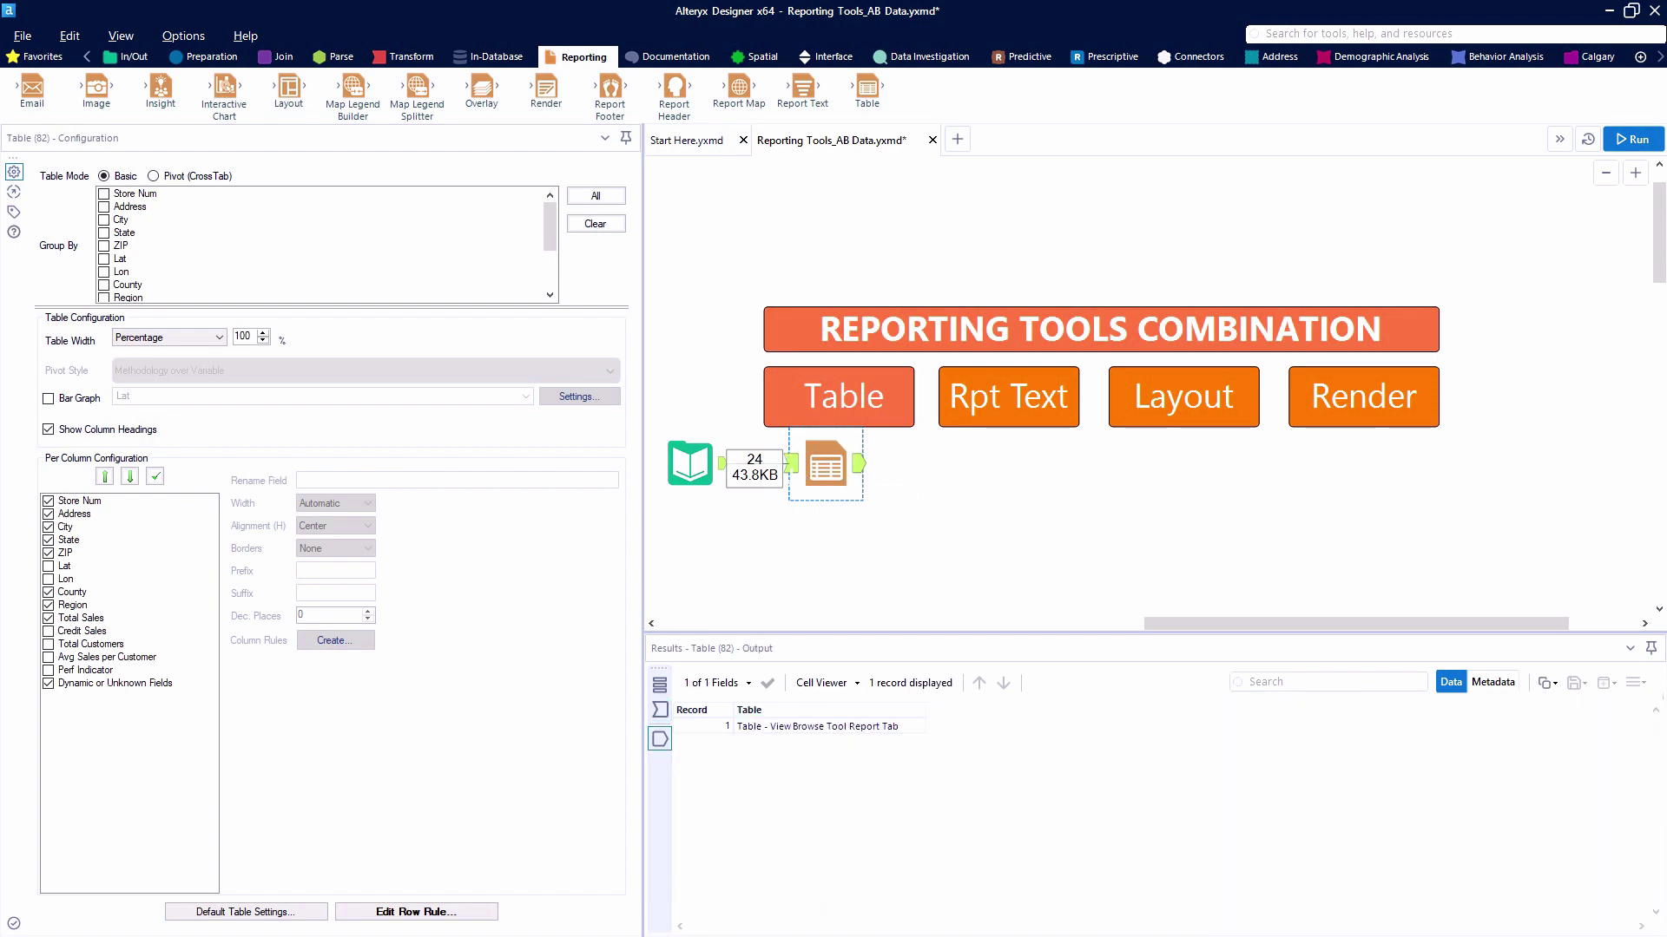
pyautogui.rightClick(836, 467)
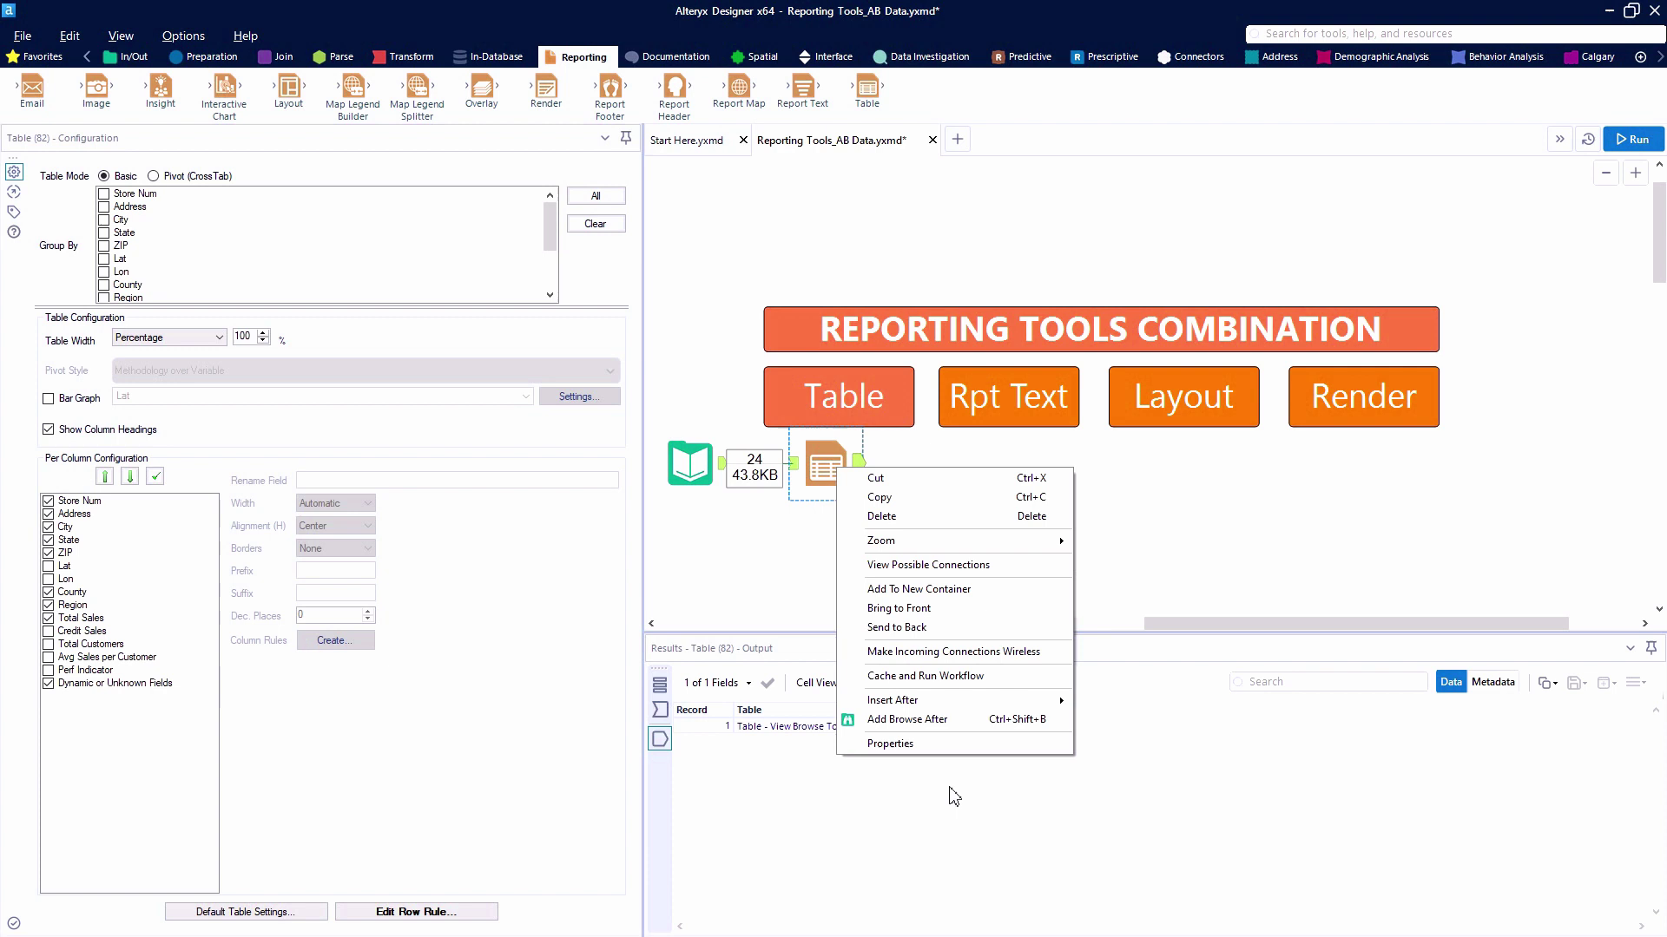
pyautogui.click(988, 726)
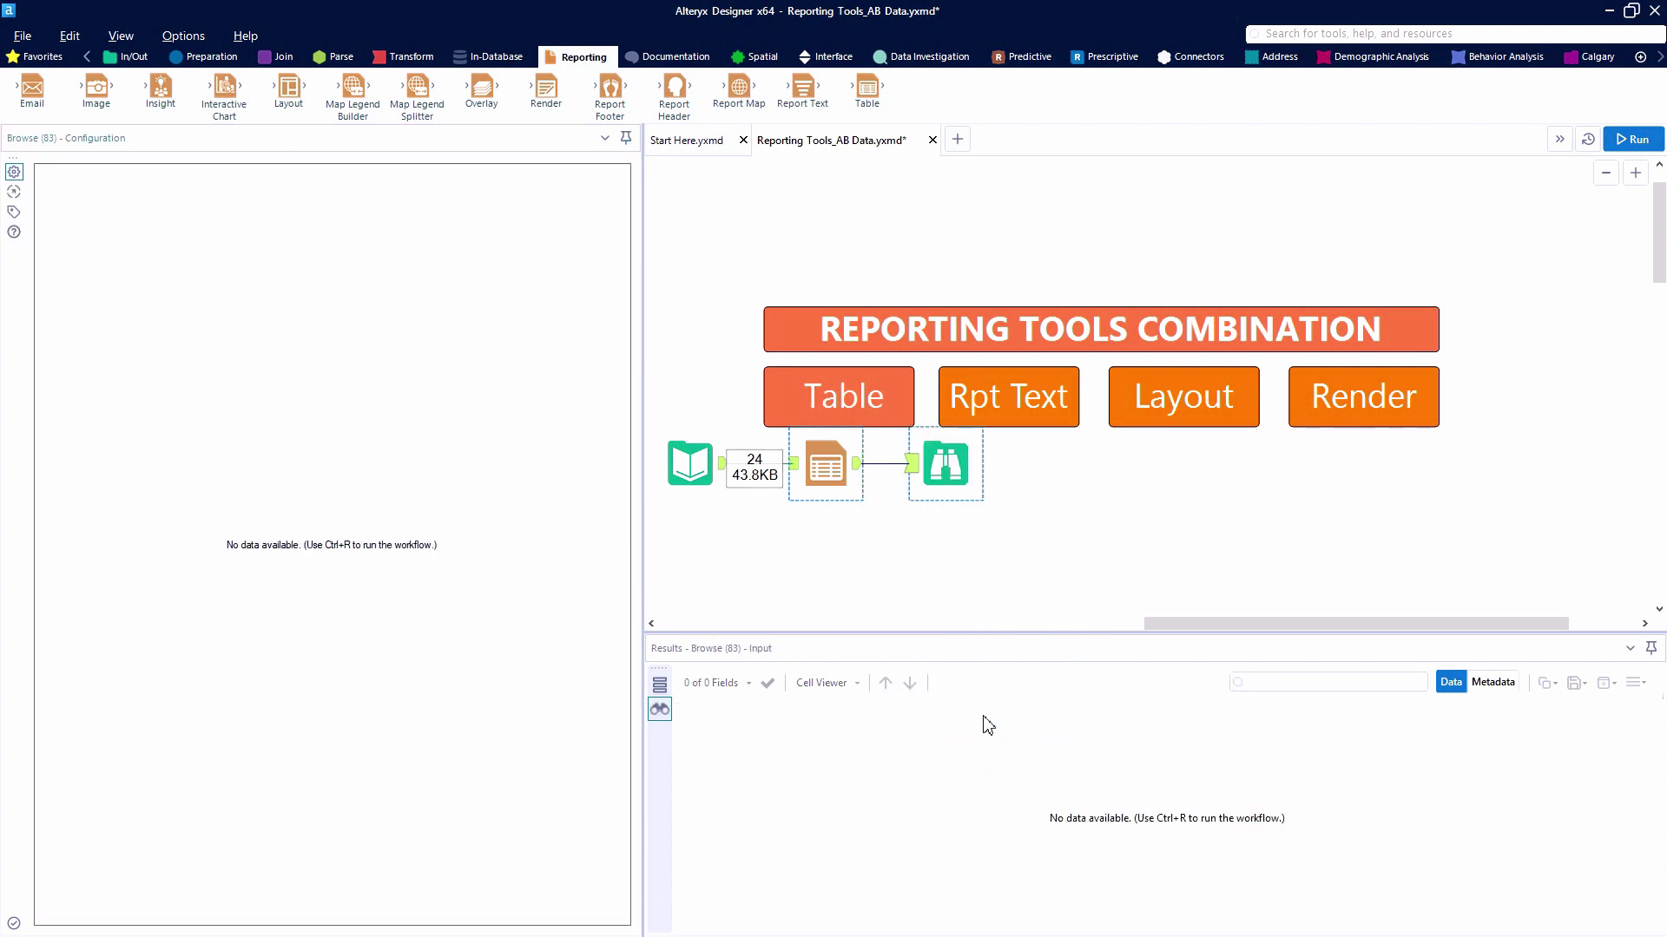
pyautogui.hotkey('ctrl', 'r')
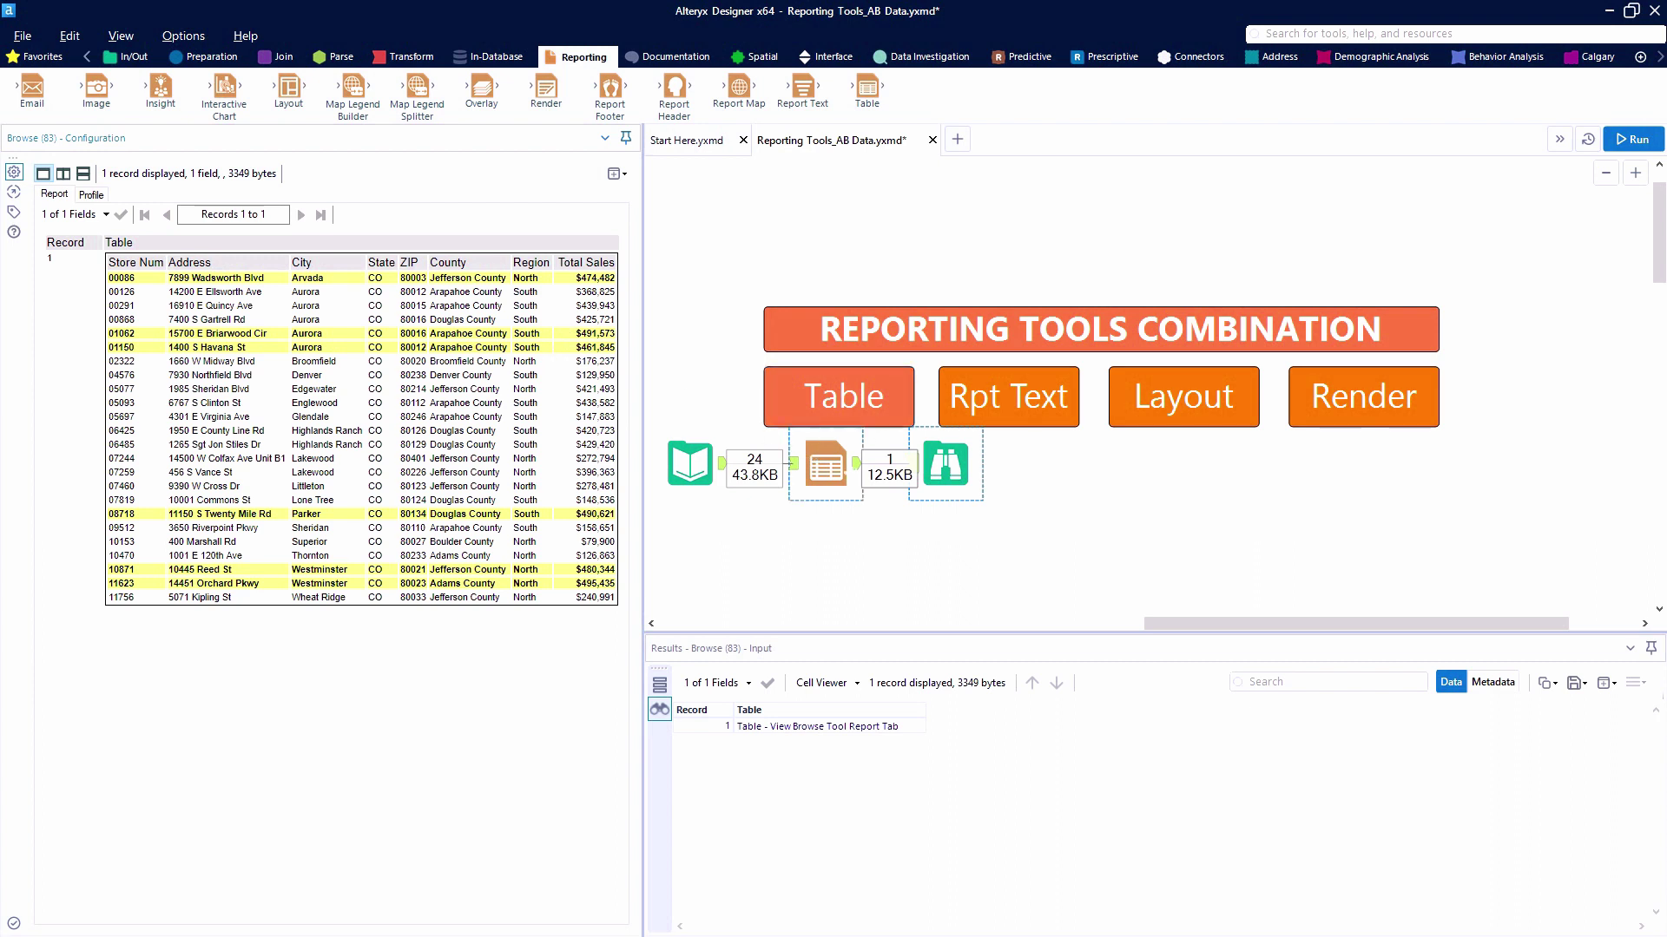
pyautogui.click(827, 463)
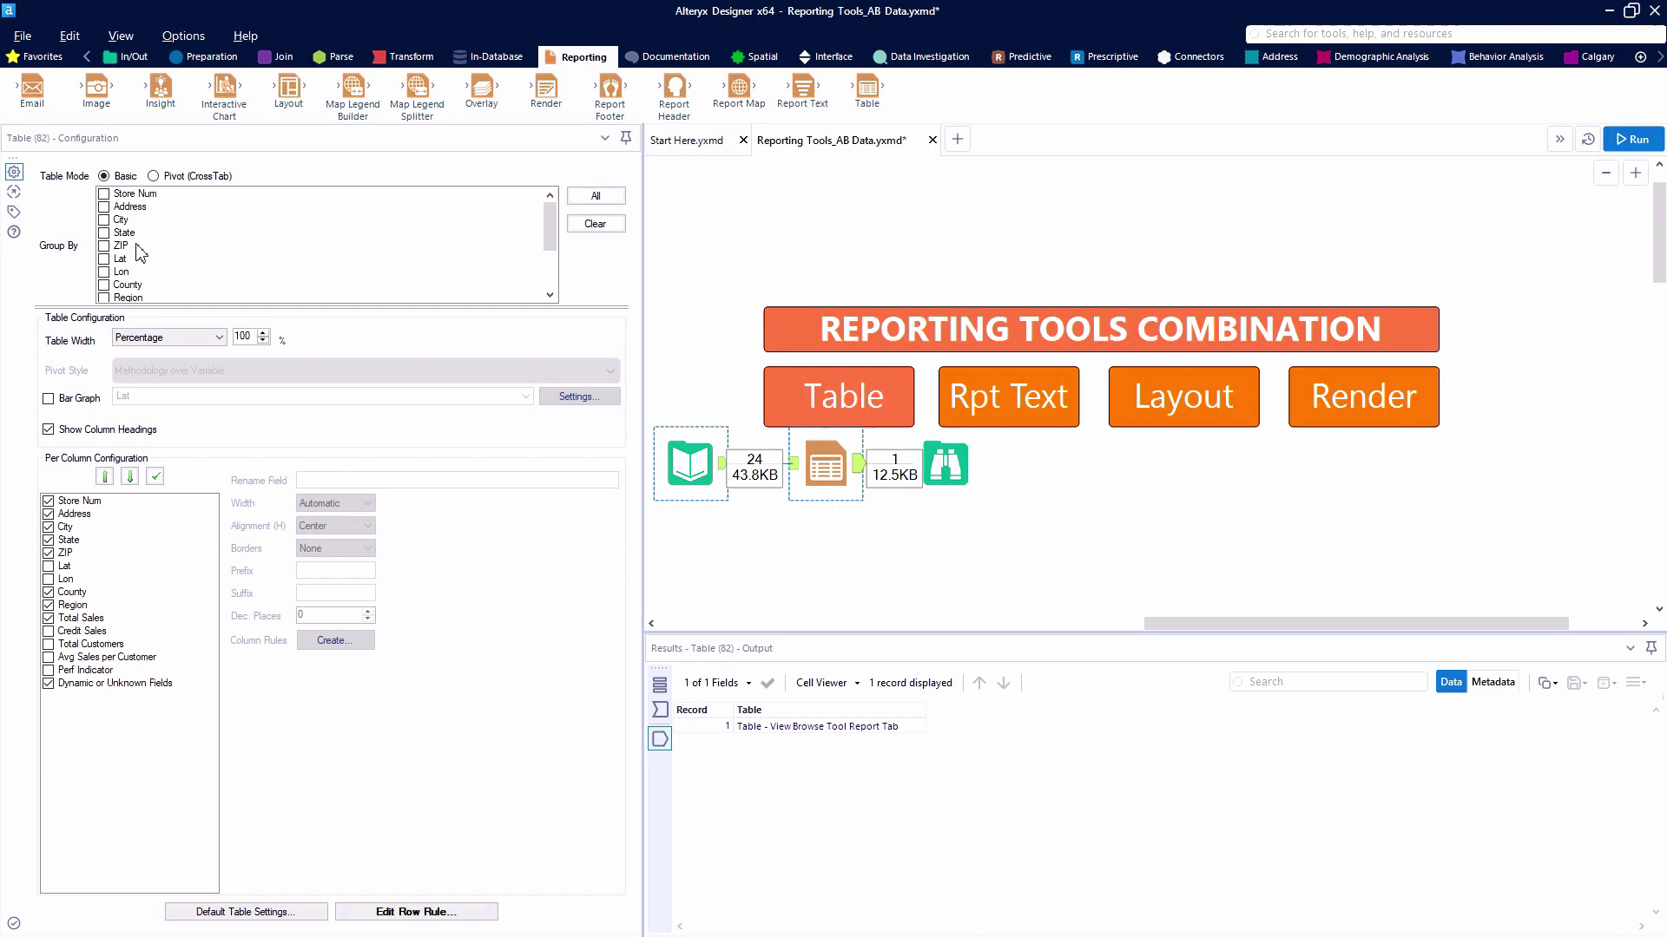
# - Group the Table tool by County, run, and preview the seven county tables in Browse
pyautogui.scroll(-1, 116, 252)
pyautogui.click(105, 246)
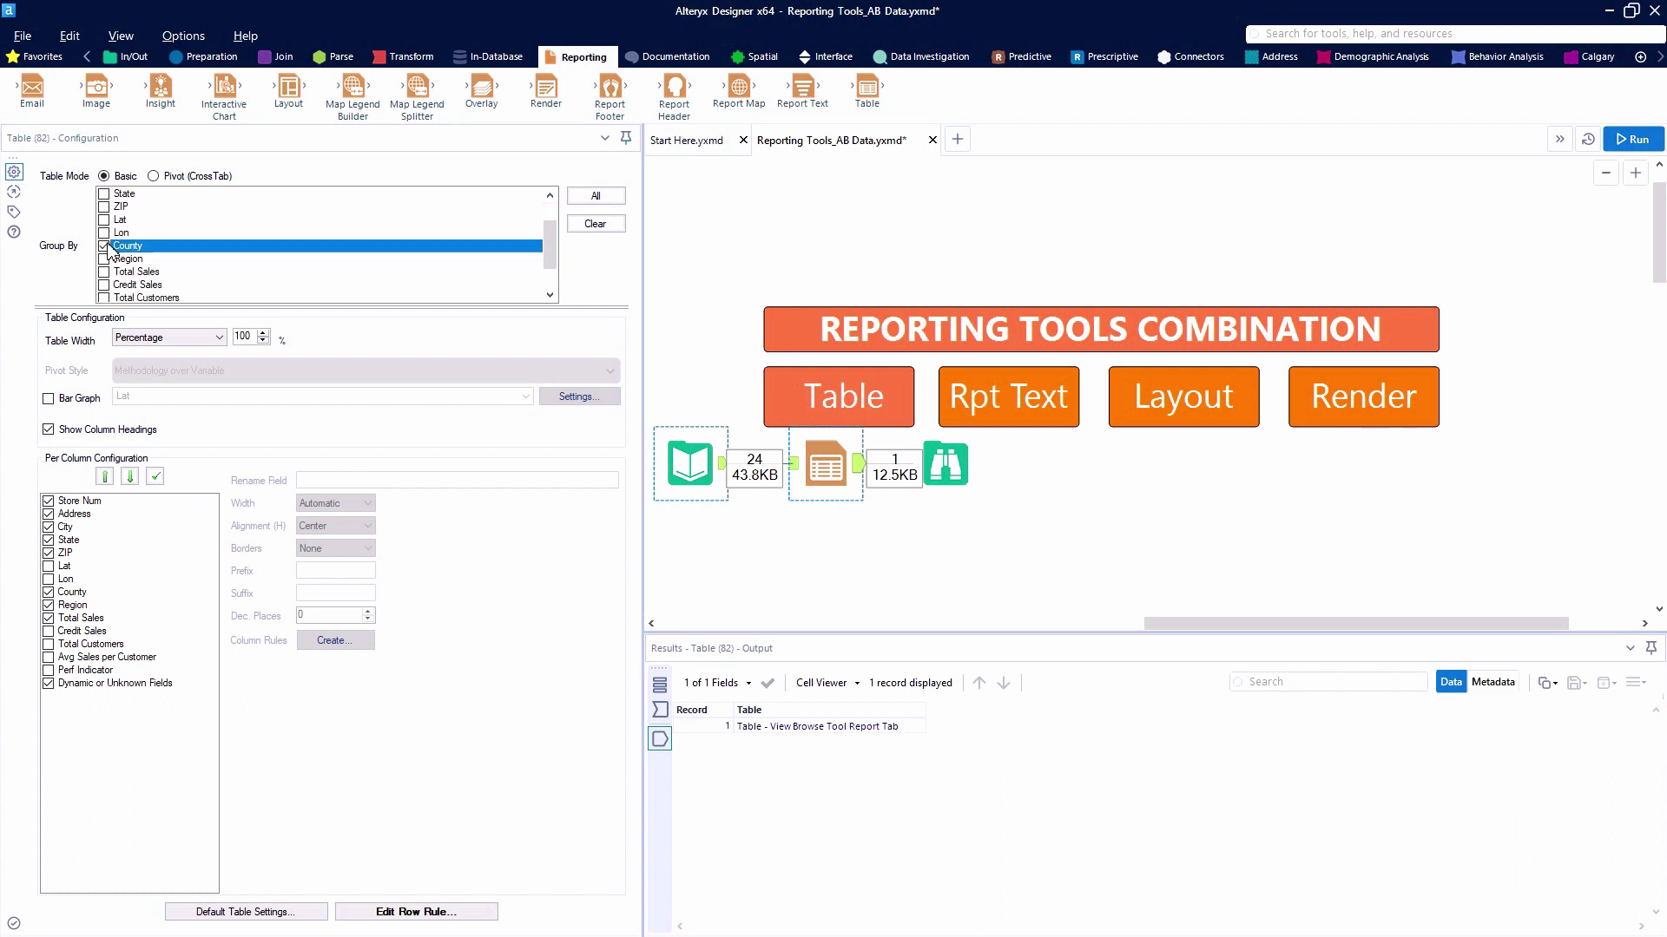
pyautogui.click(79, 249)
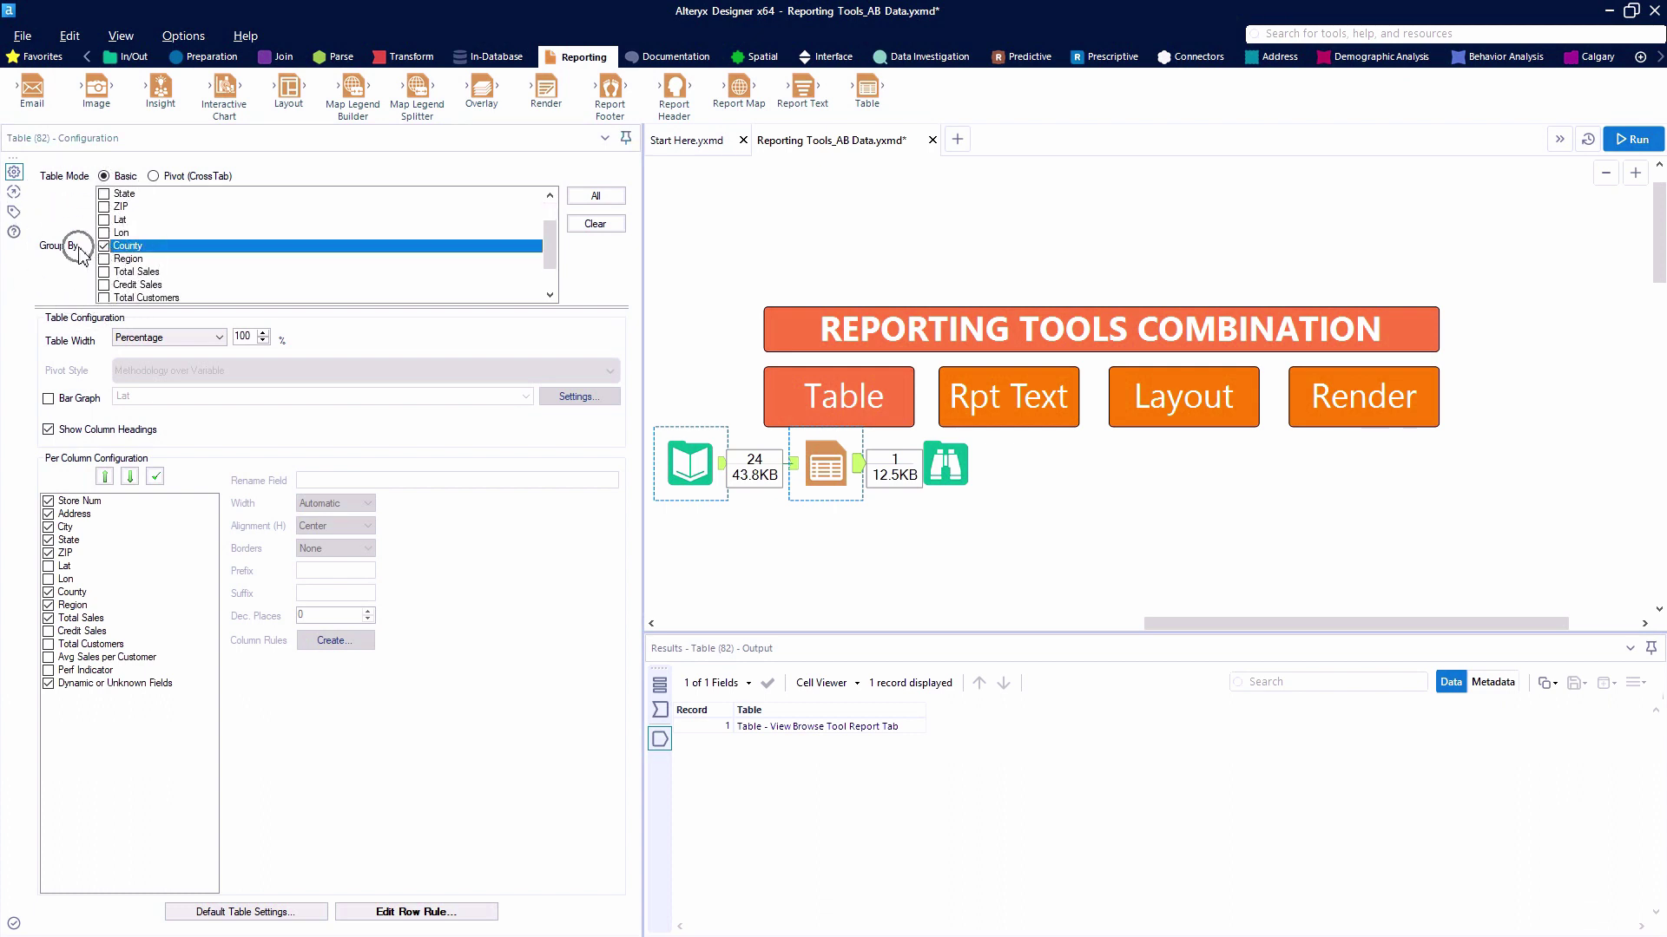
pyautogui.hotkey('ctrl', 'r')
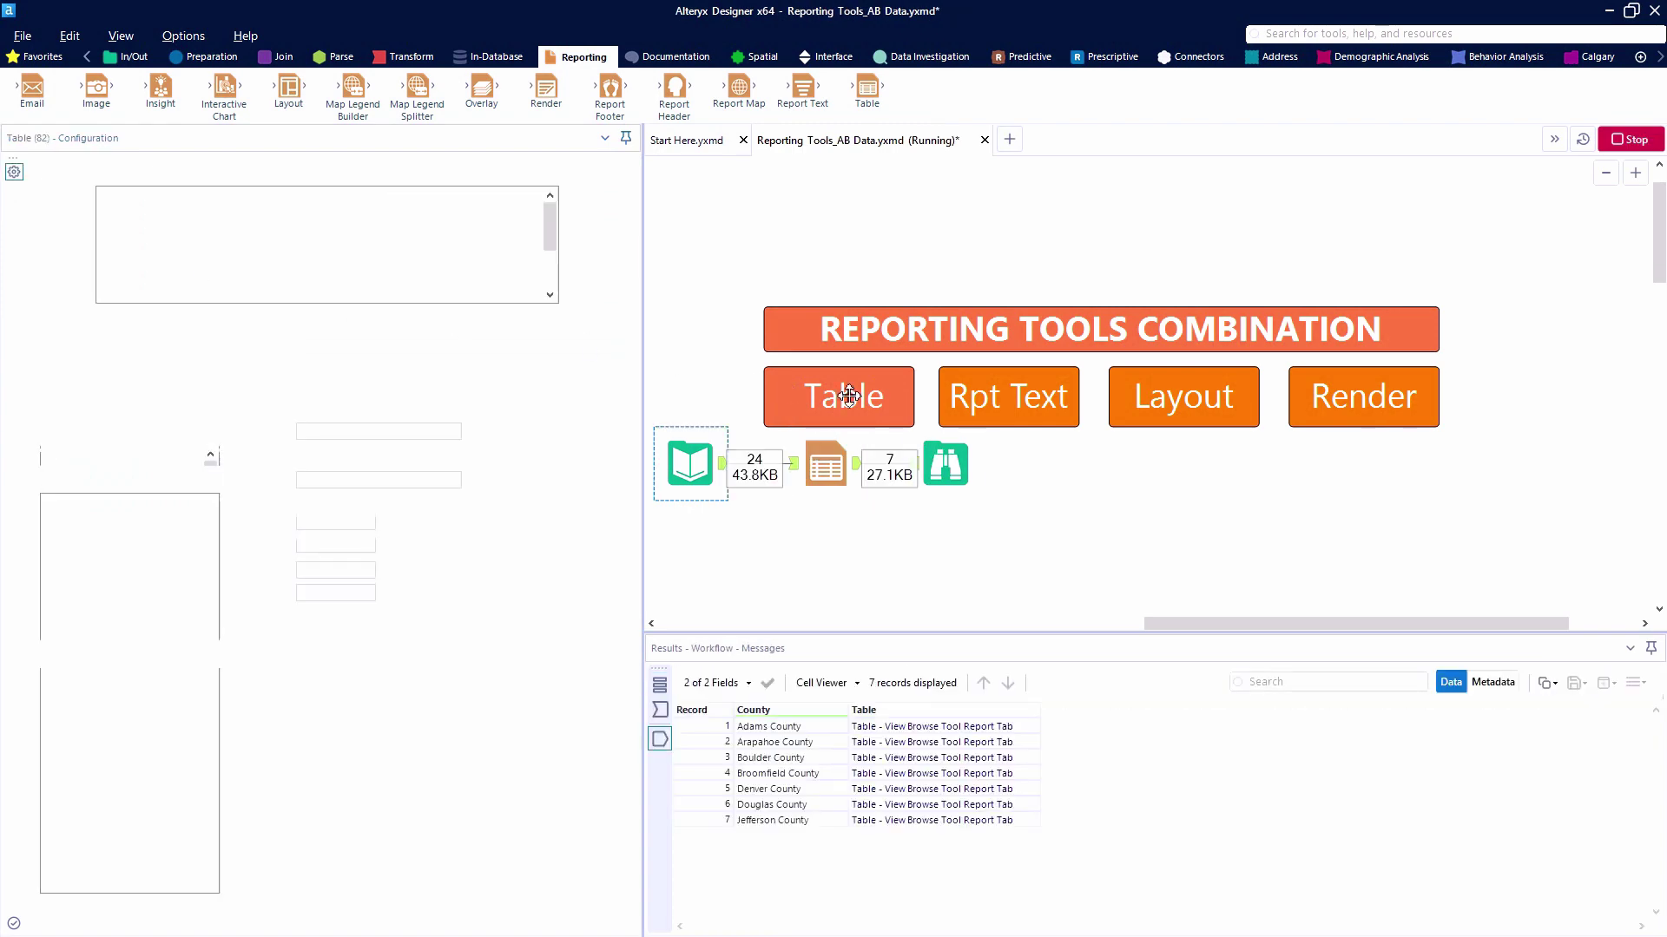
pyautogui.click(951, 474)
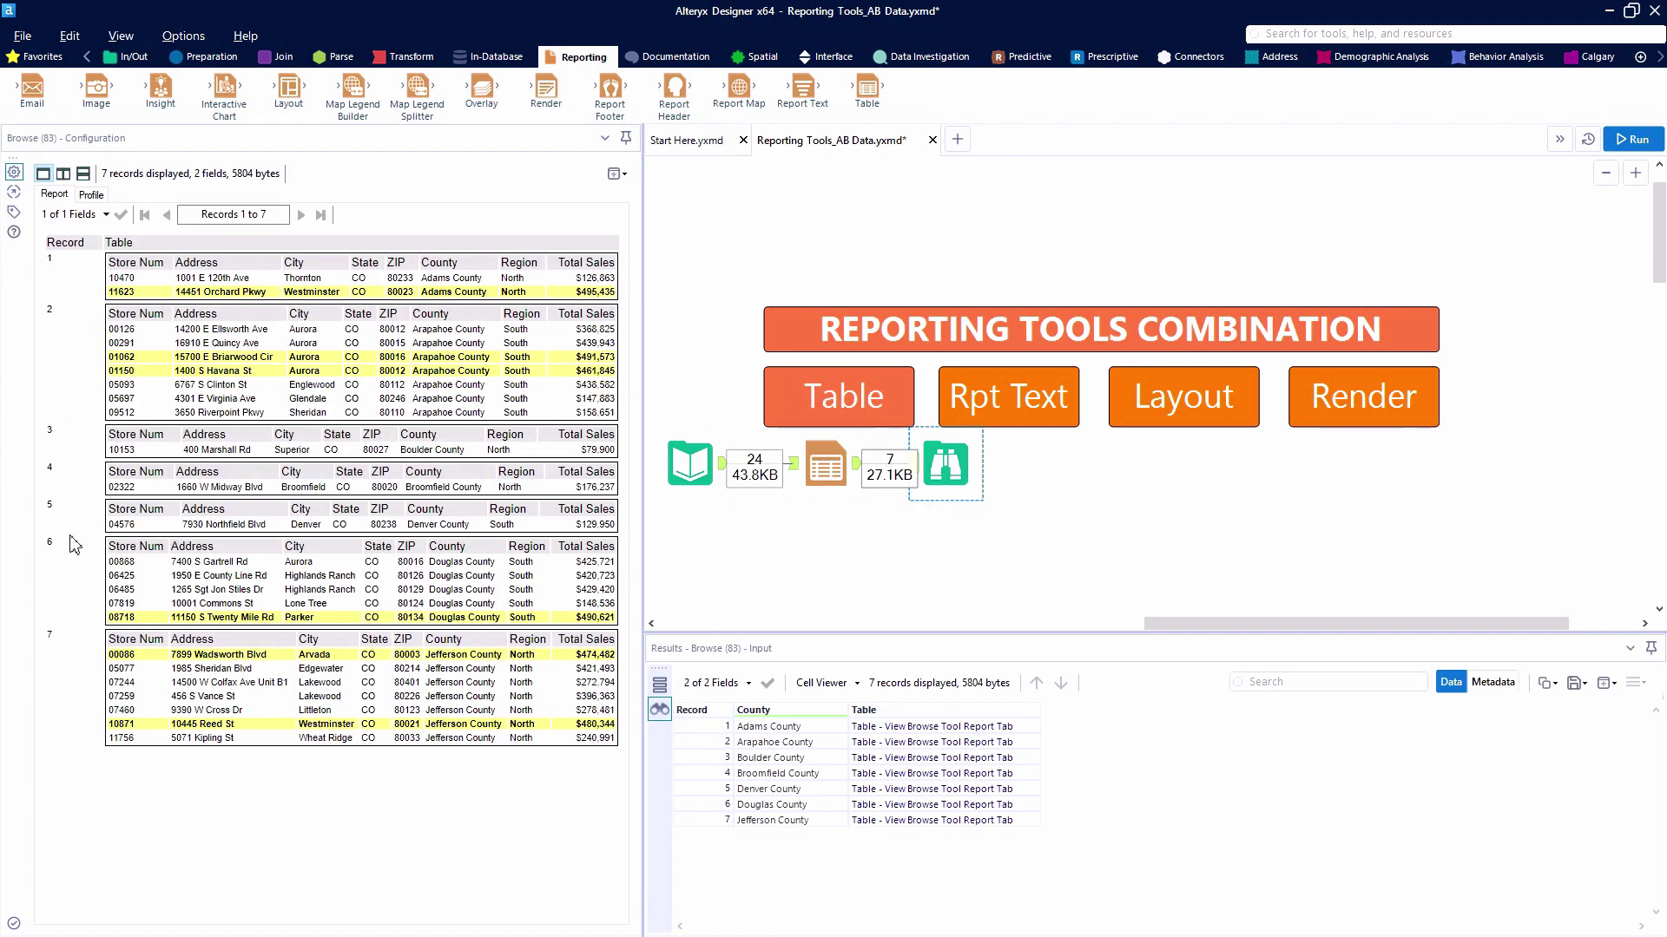
pyautogui.click(64, 644)
pyautogui.moveTo(951, 471); pyautogui.dragTo(1144, 471)
pyautogui.moveTo(802, 95)
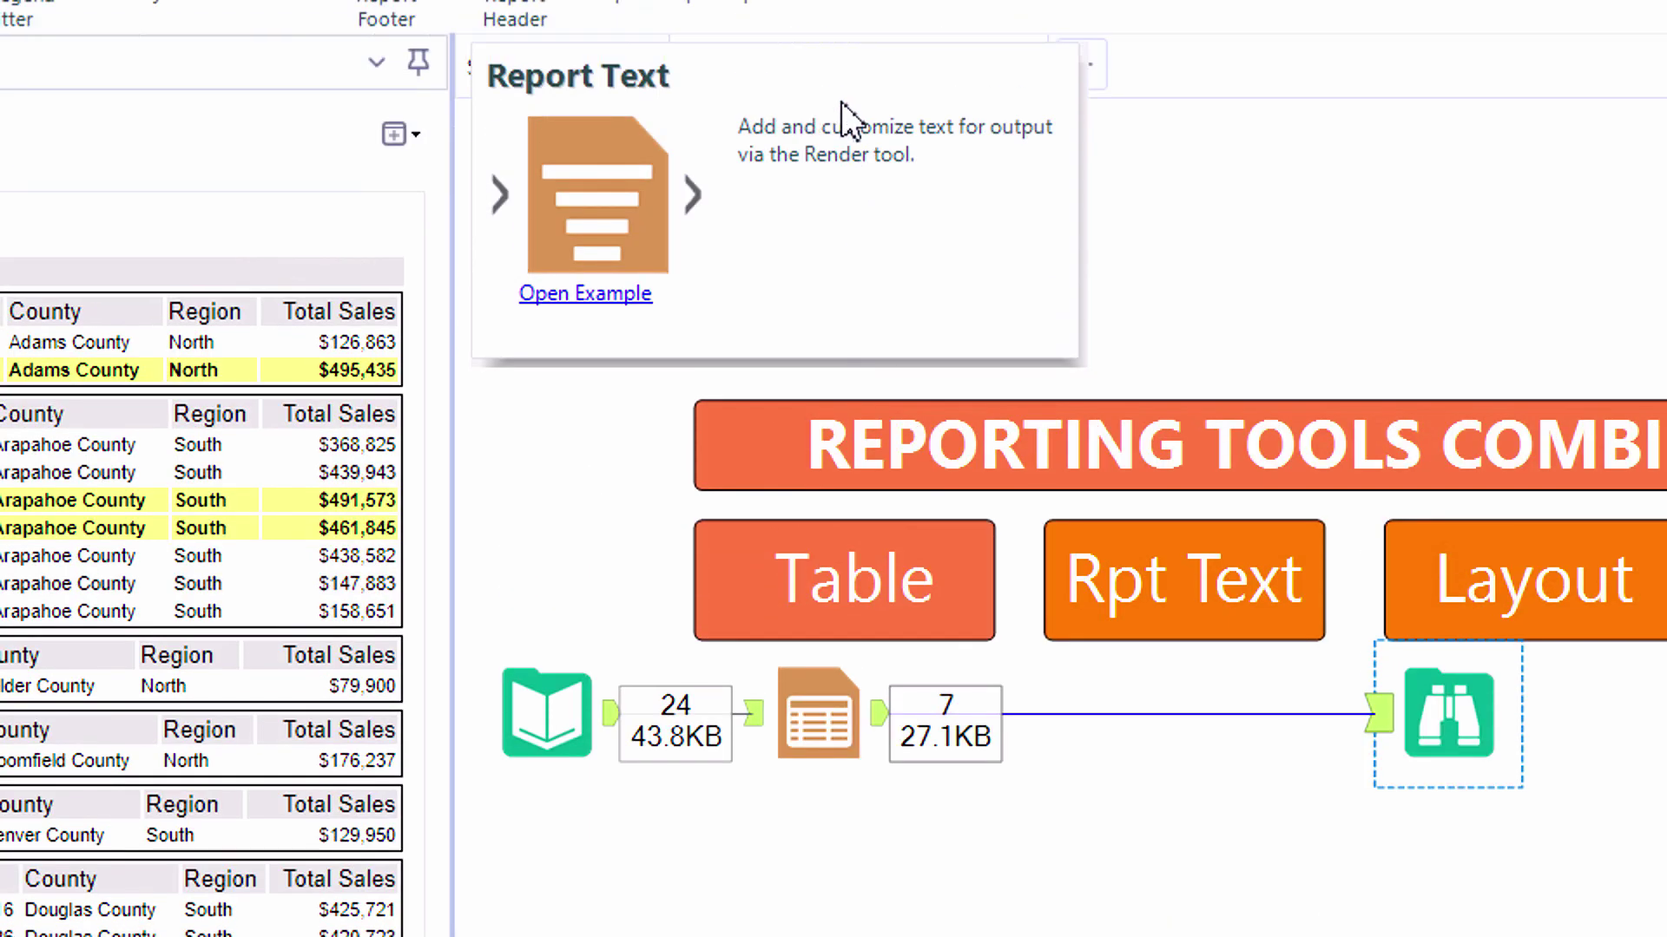
# - Add a Report Text tool attached to the Table field with the County field bold and centred
pyautogui.moveTo(781, 109); pyautogui.dragTo(1154, 803)
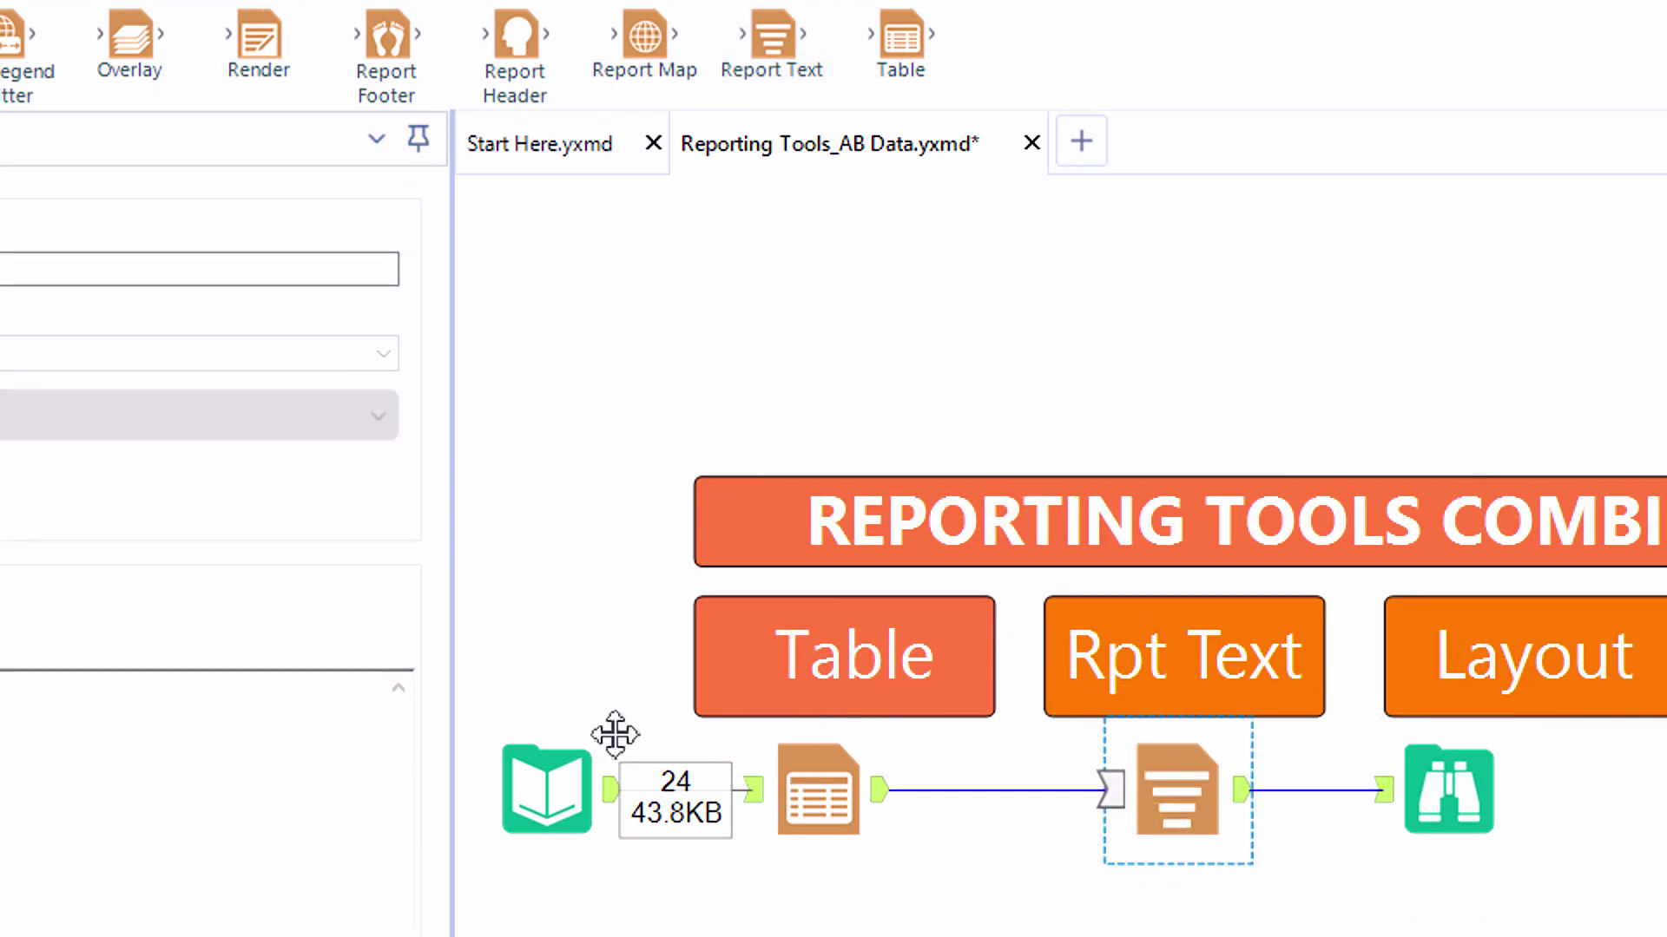
pyautogui.click(564, 777)
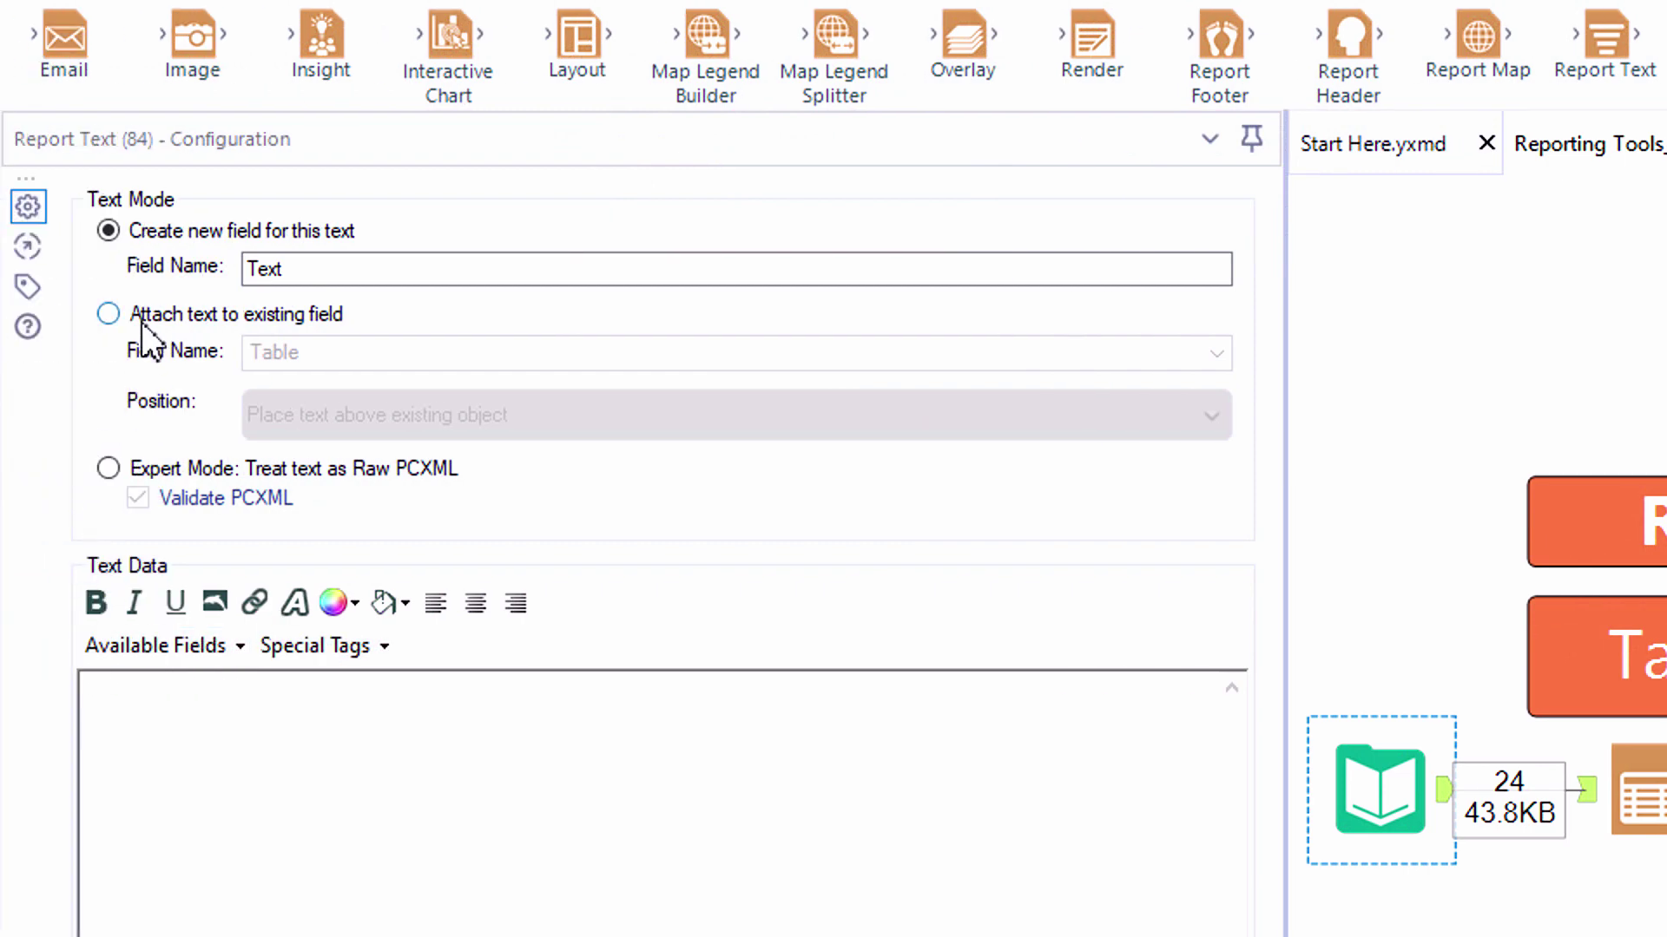
pyautogui.click(113, 316)
pyautogui.click(144, 647)
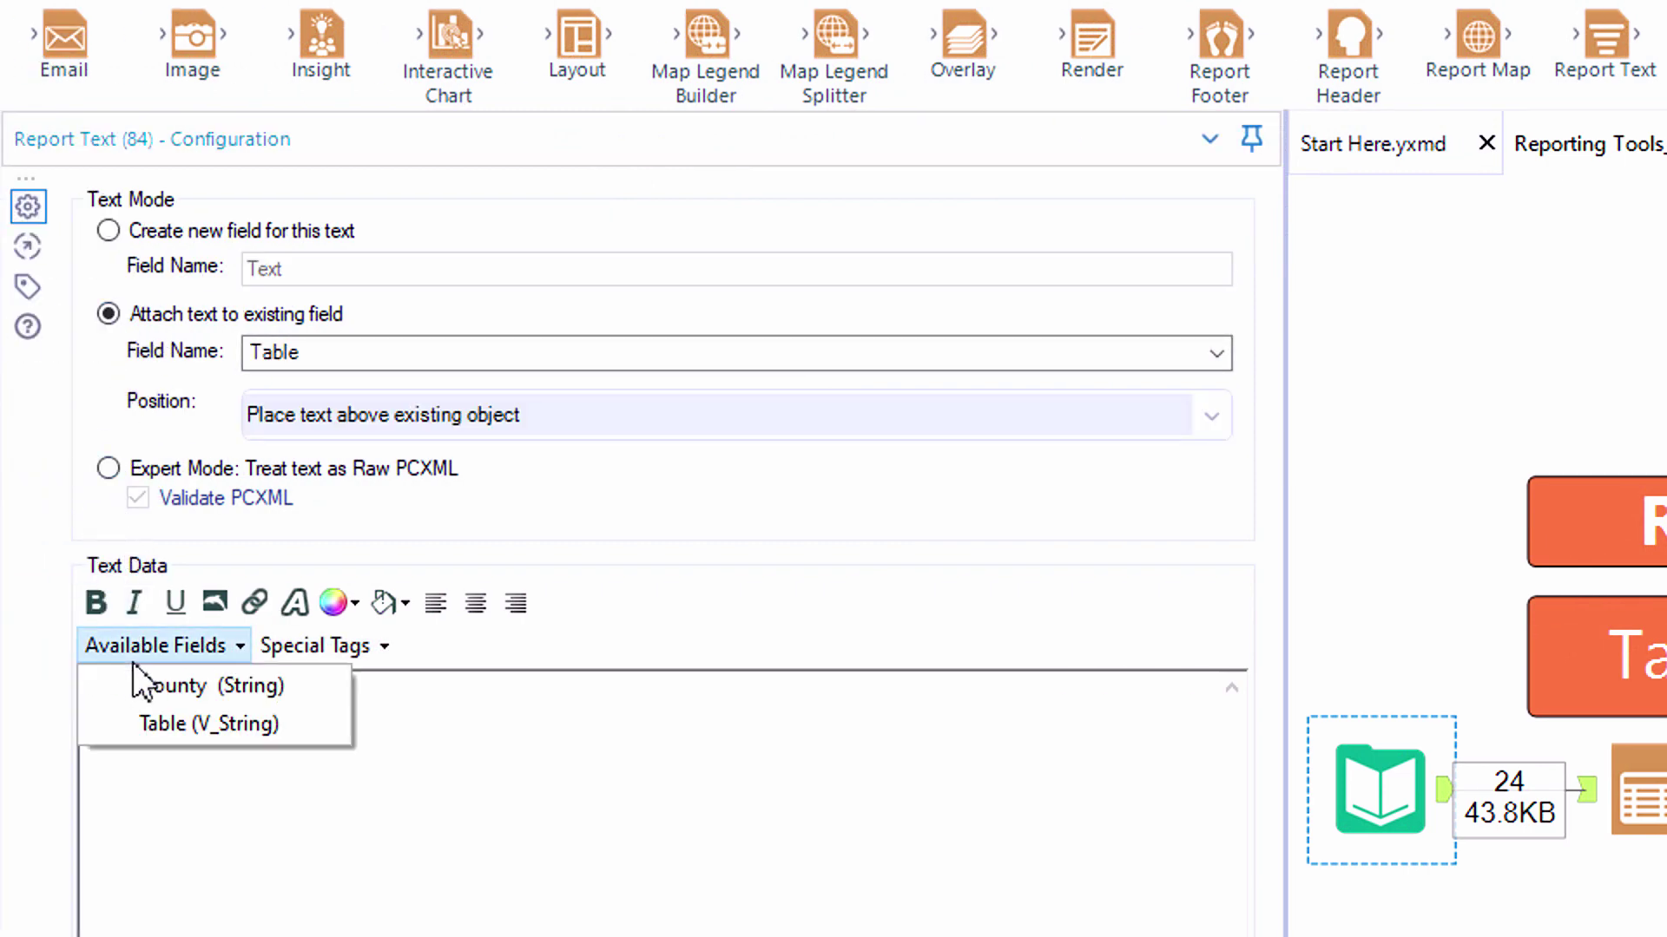
pyautogui.click(137, 686)
pyautogui.moveTo(215, 690); pyautogui.dragTo(113, 691)
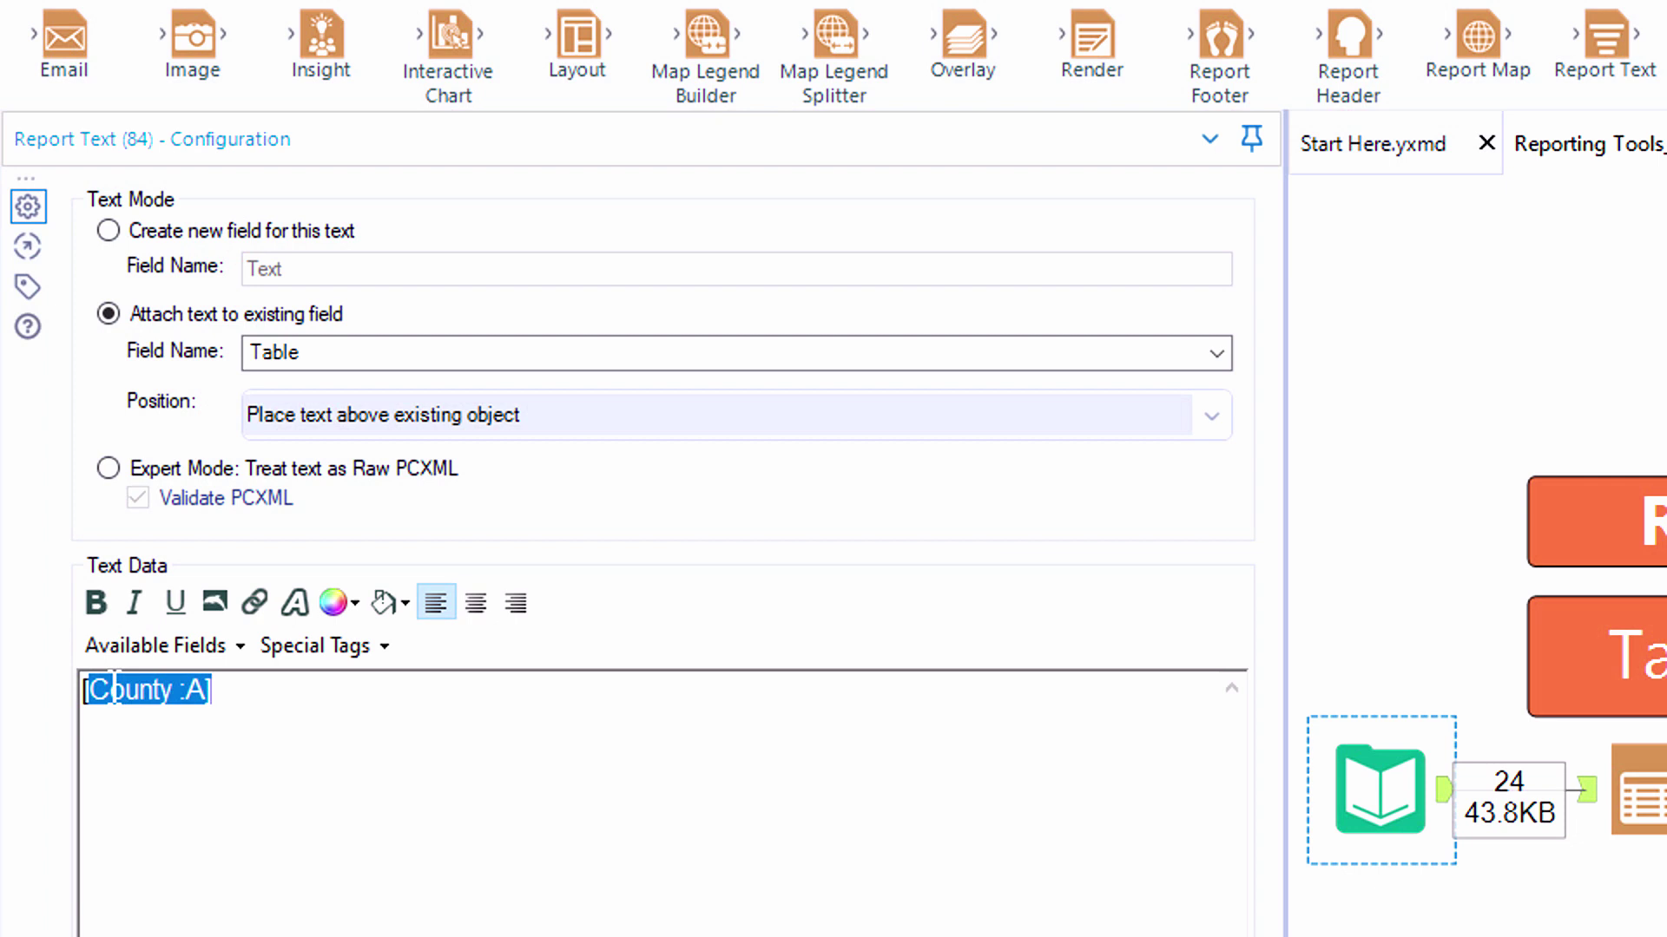
pyautogui.click(92, 613)
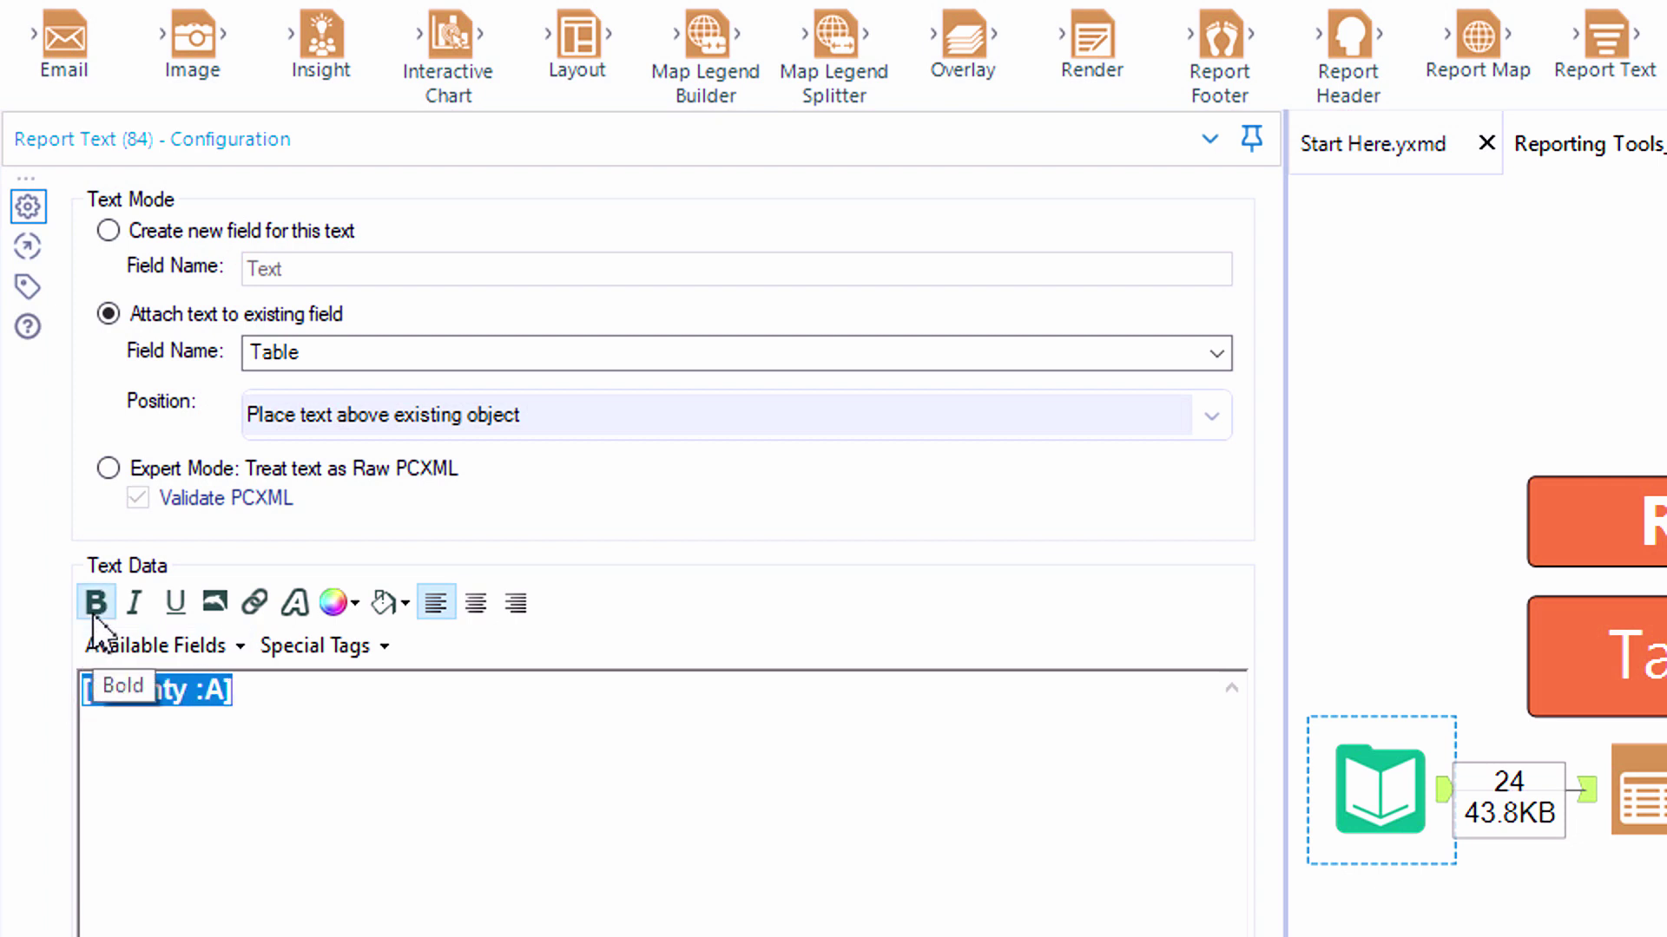
pyautogui.click(475, 607)
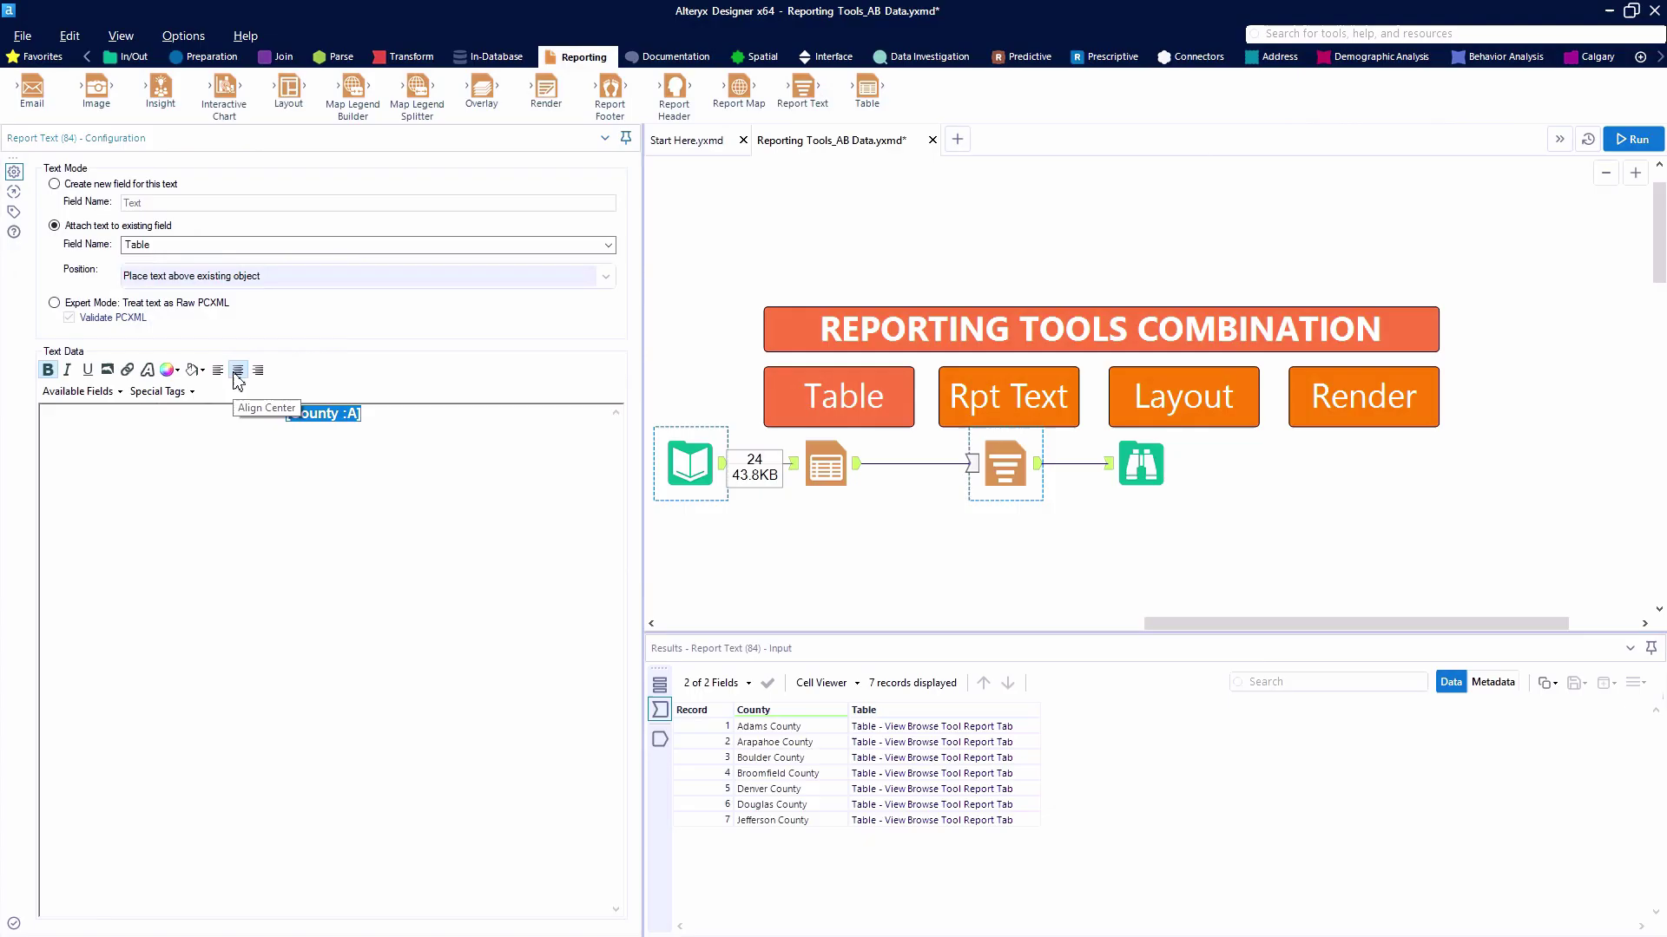
# - Run the workflow, check the county headers in Browse, and move the Browse tool right
pyautogui.hotkey('ctrl', 'r')
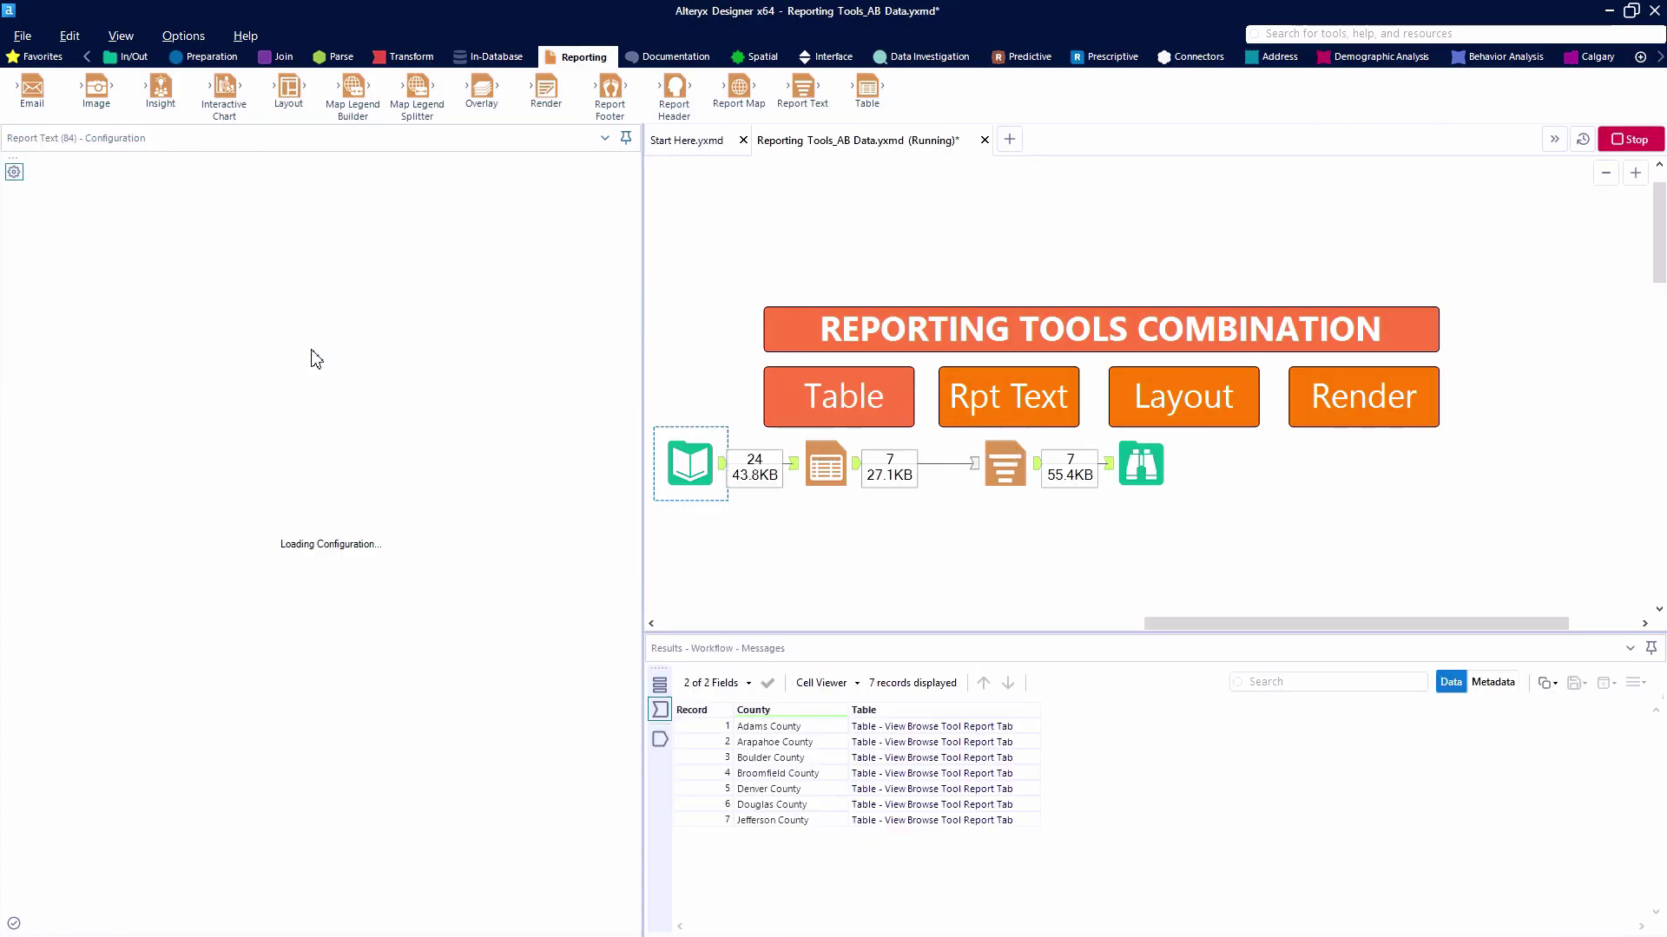
pyautogui.click(1167, 483)
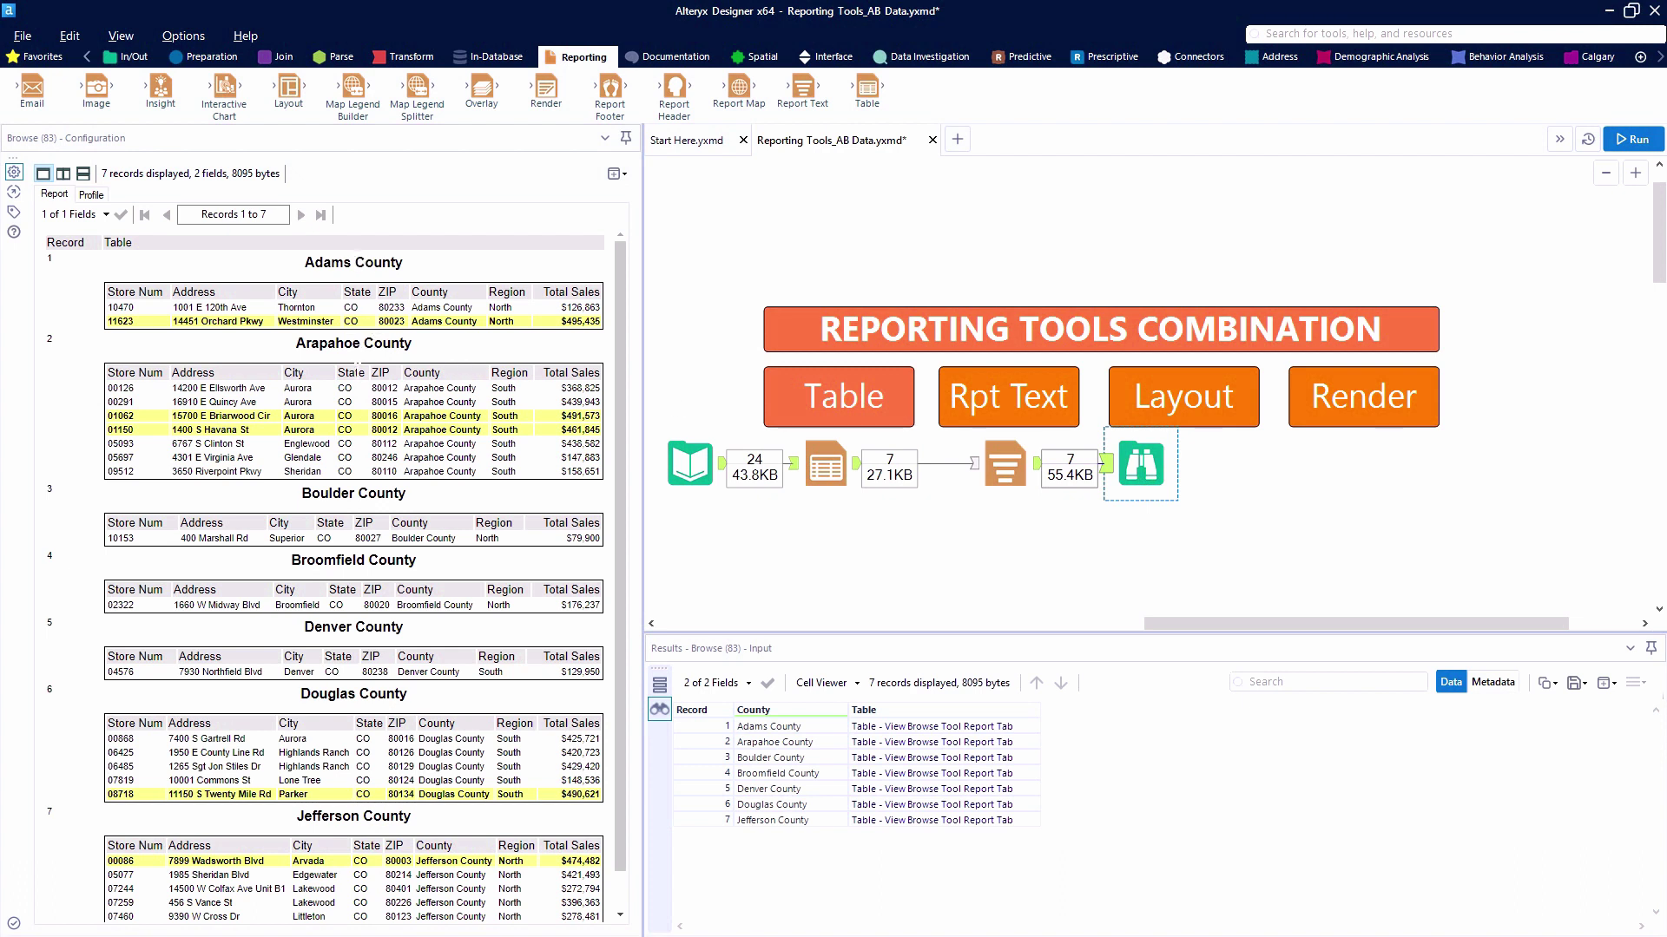
pyautogui.scroll(-1, 355, 560)
pyautogui.scroll(1, 353, 560)
pyautogui.moveTo(1166, 480); pyautogui.dragTo(1511, 480)
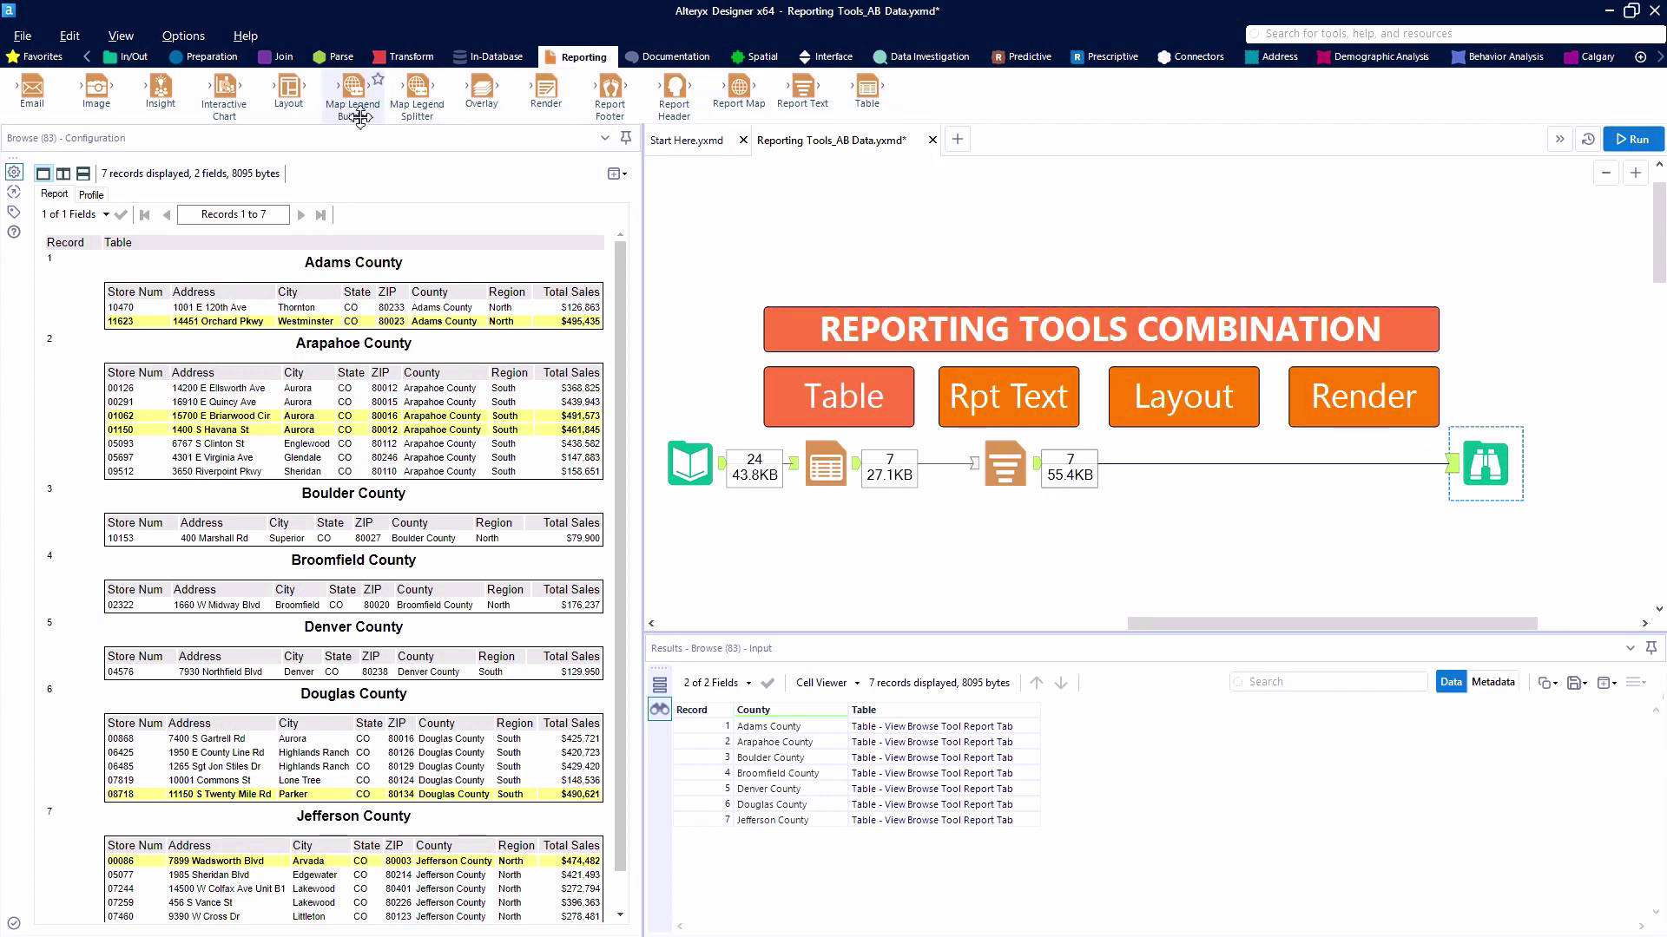
# - Add a Layout tool per County group, vertical with section breaks, sections named County, and attach Render
pyautogui.moveTo(291, 100); pyautogui.dragTo(1184, 466)
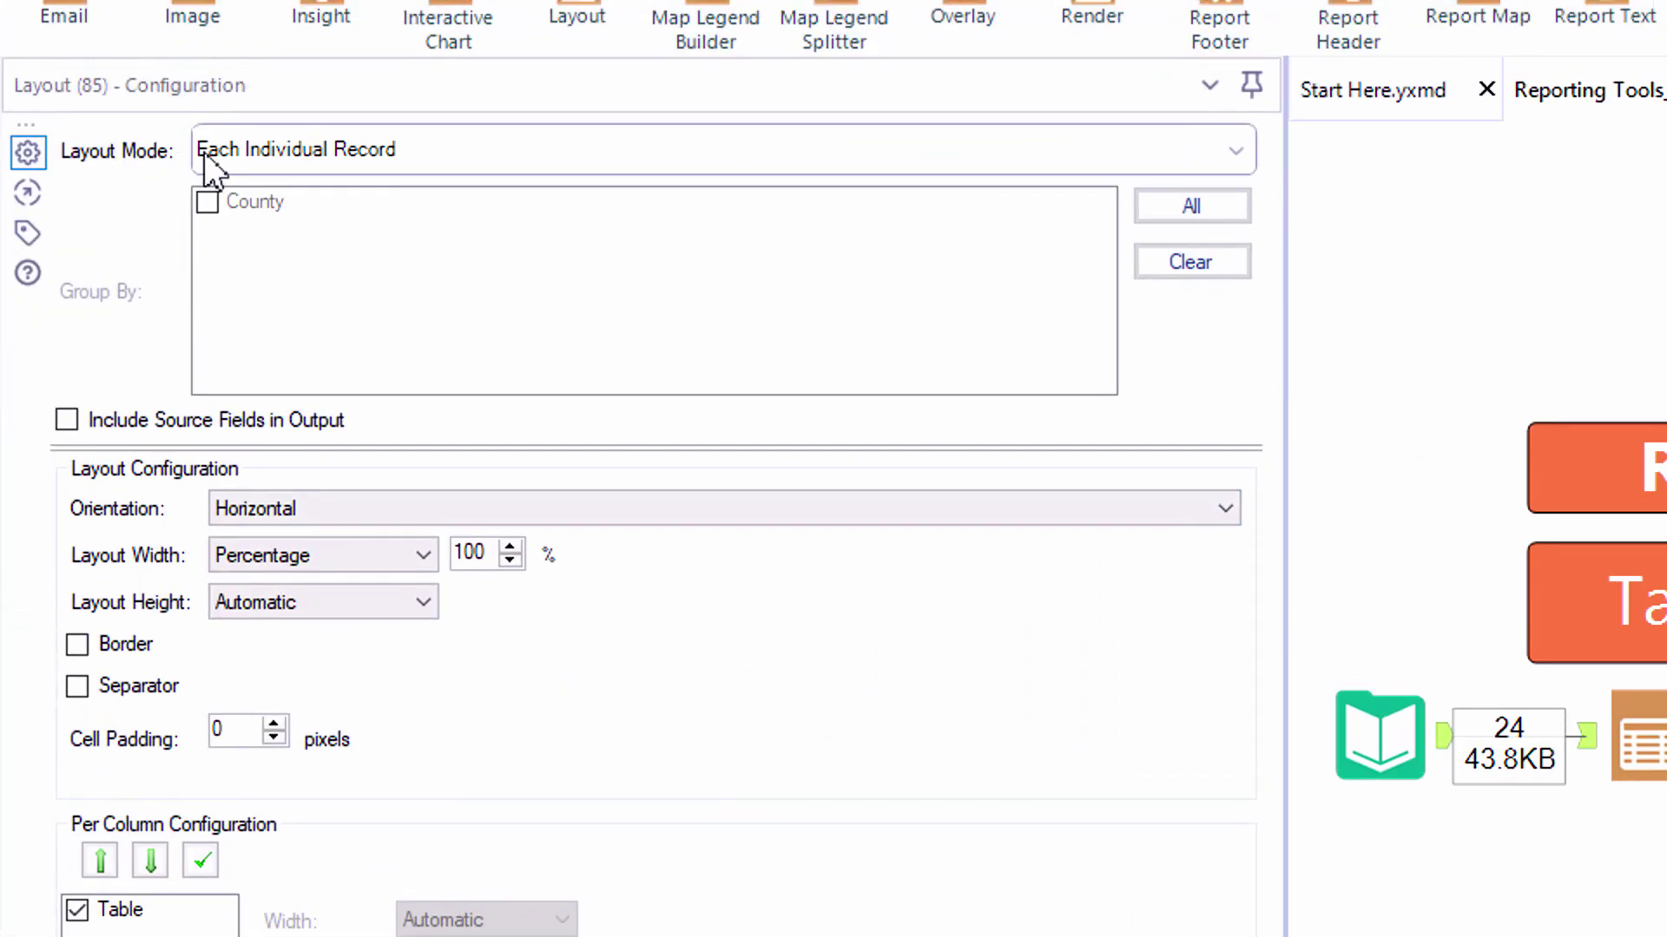
pyautogui.click(207, 163)
pyautogui.click(222, 223)
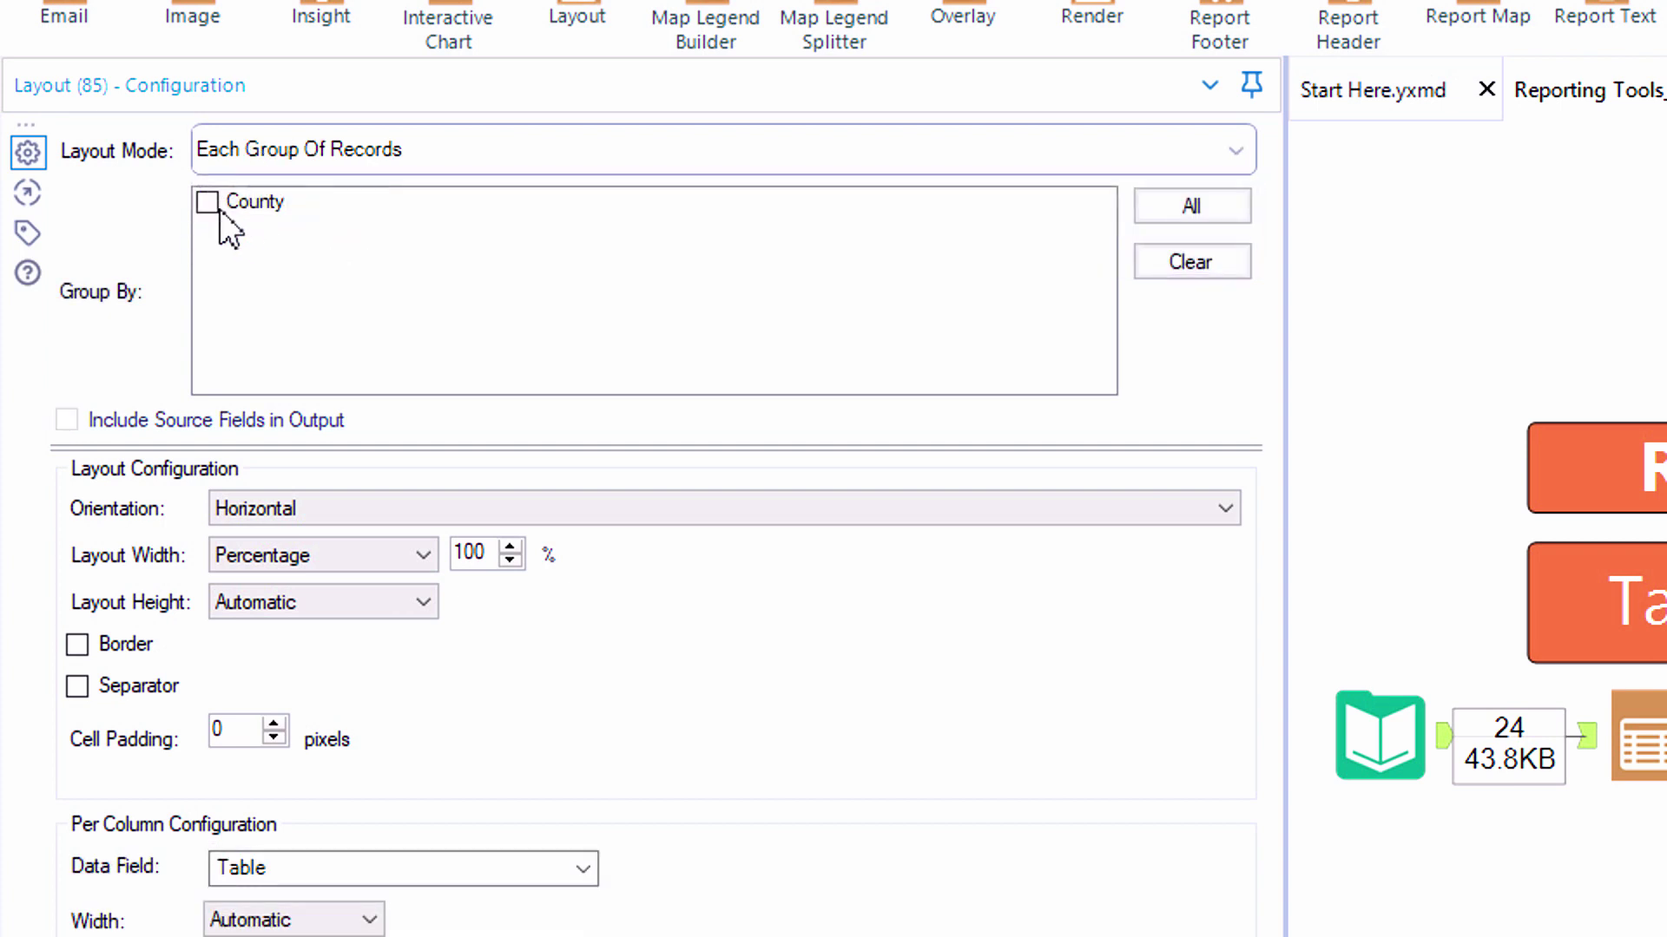
pyautogui.click(219, 212)
pyautogui.click(273, 508)
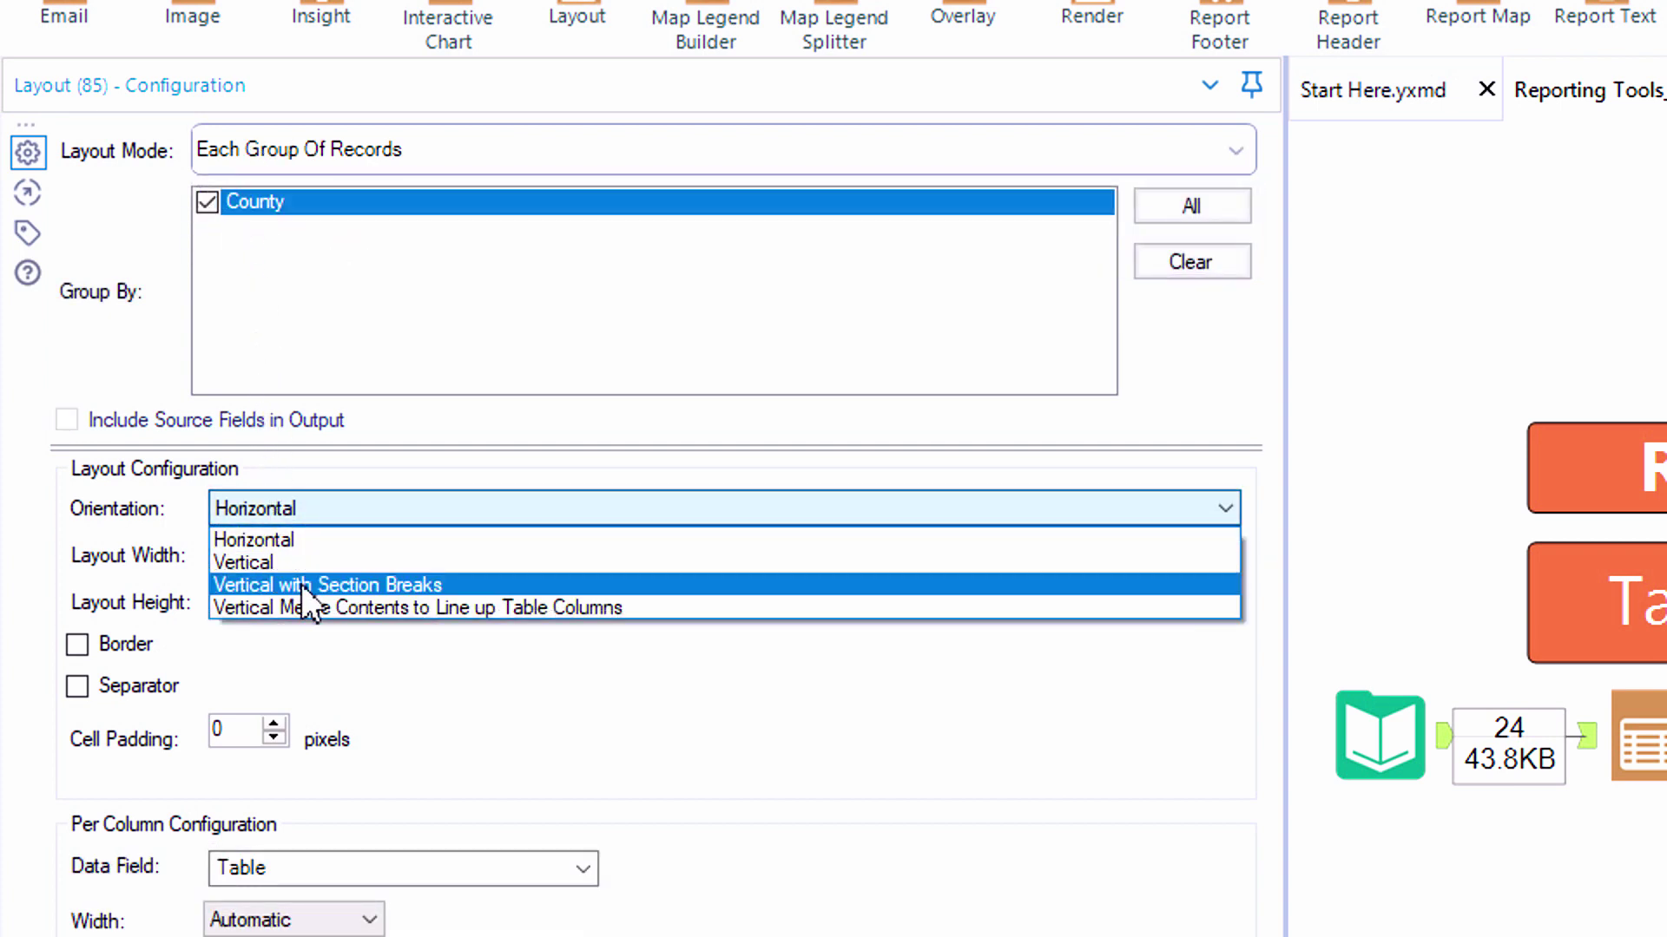
pyautogui.click(326, 582)
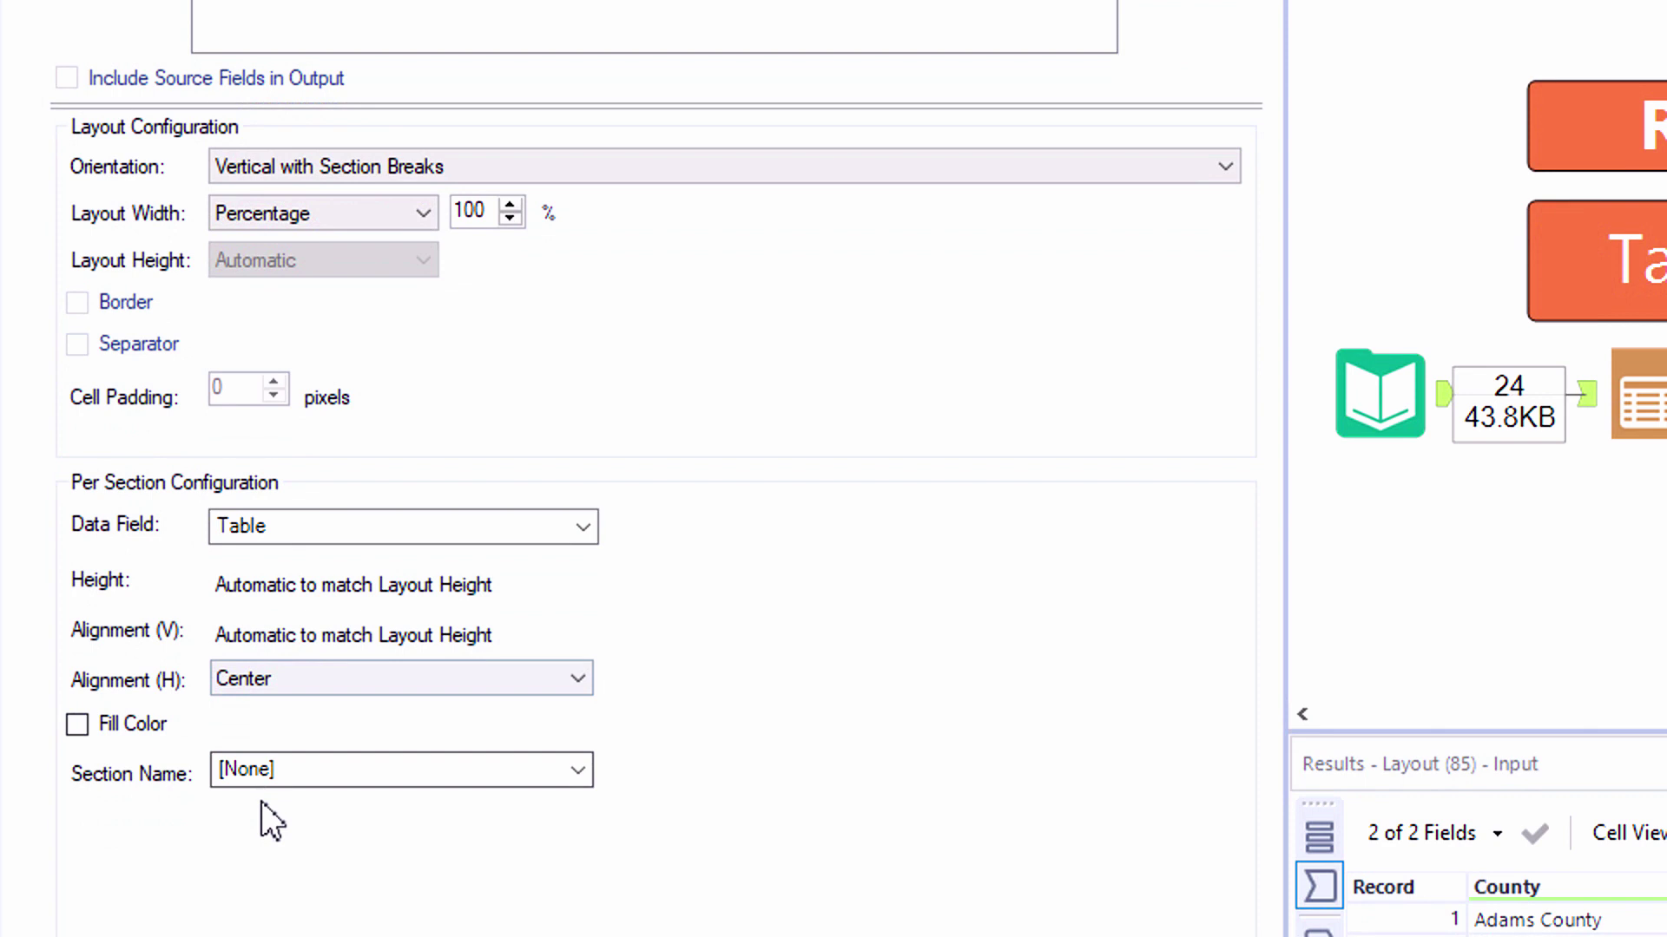
pyautogui.click(259, 764)
pyautogui.click(258, 816)
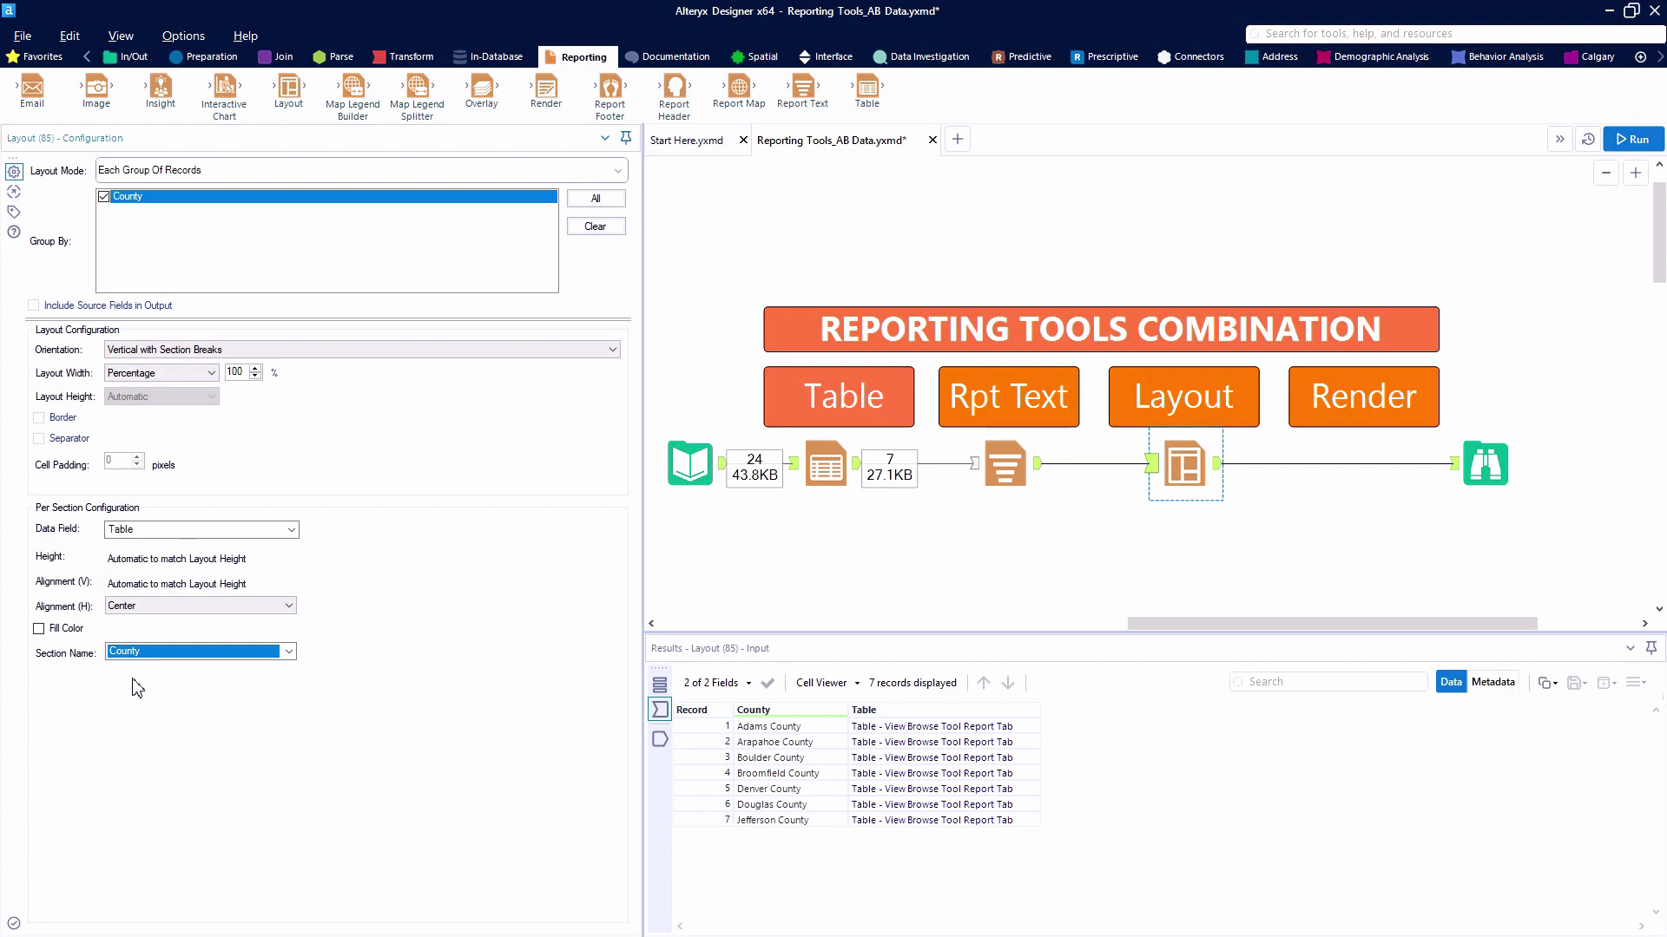
pyautogui.hotkey('ctrl', 'r')
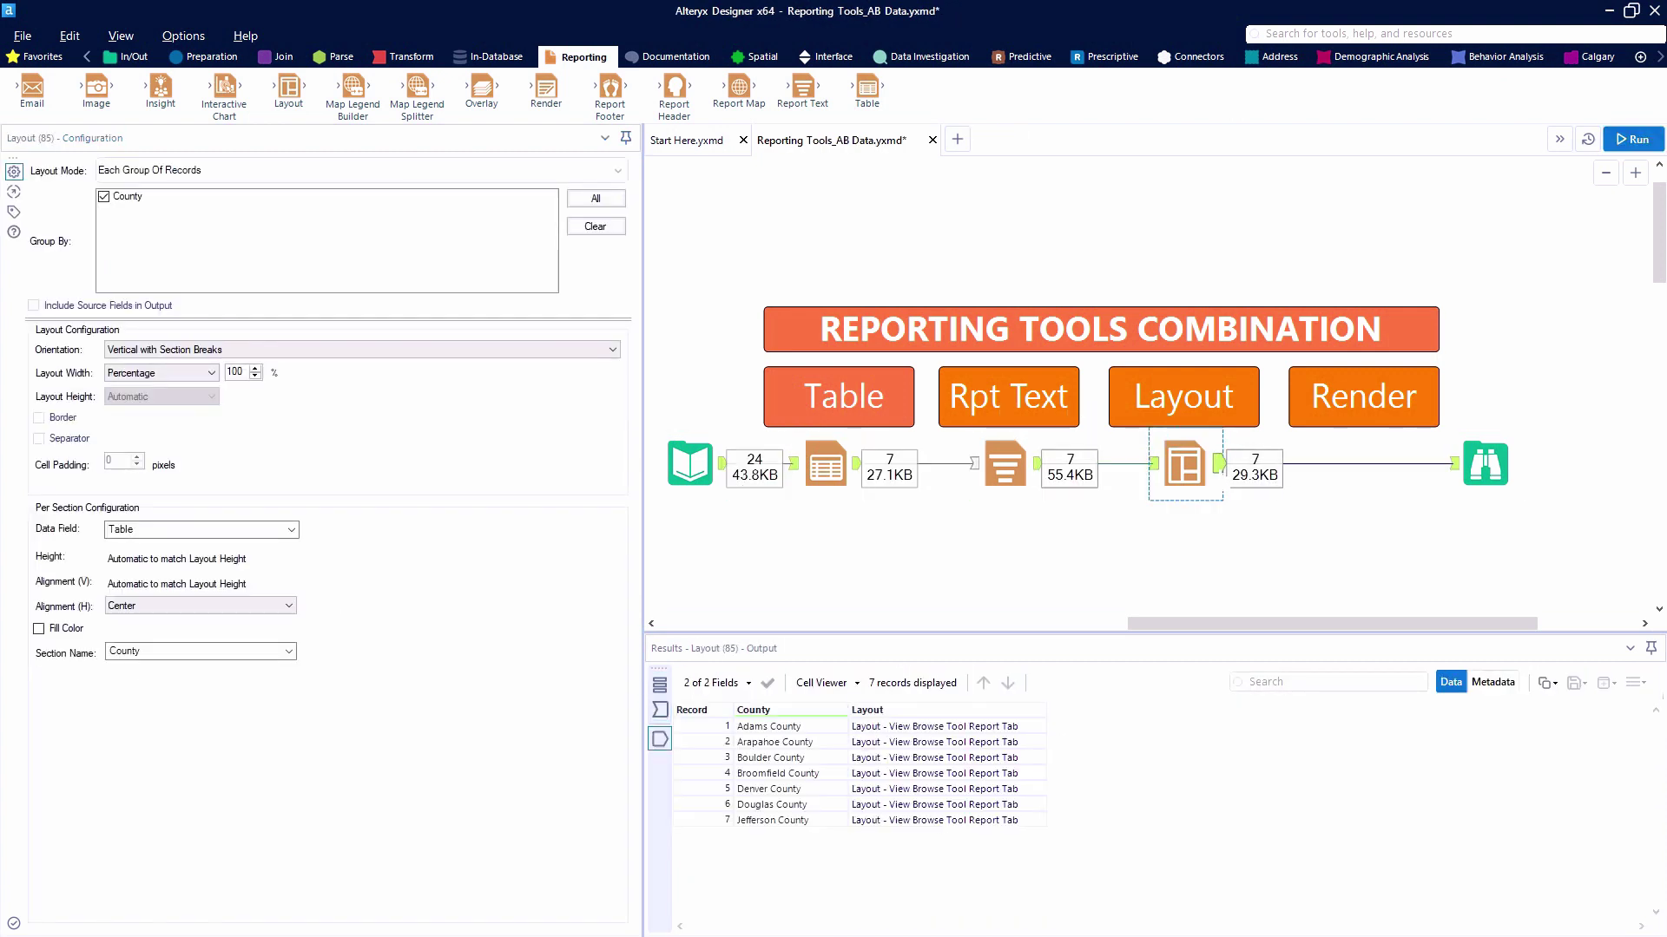
pyautogui.moveTo(546, 95); pyautogui.dragTo(1368, 522)
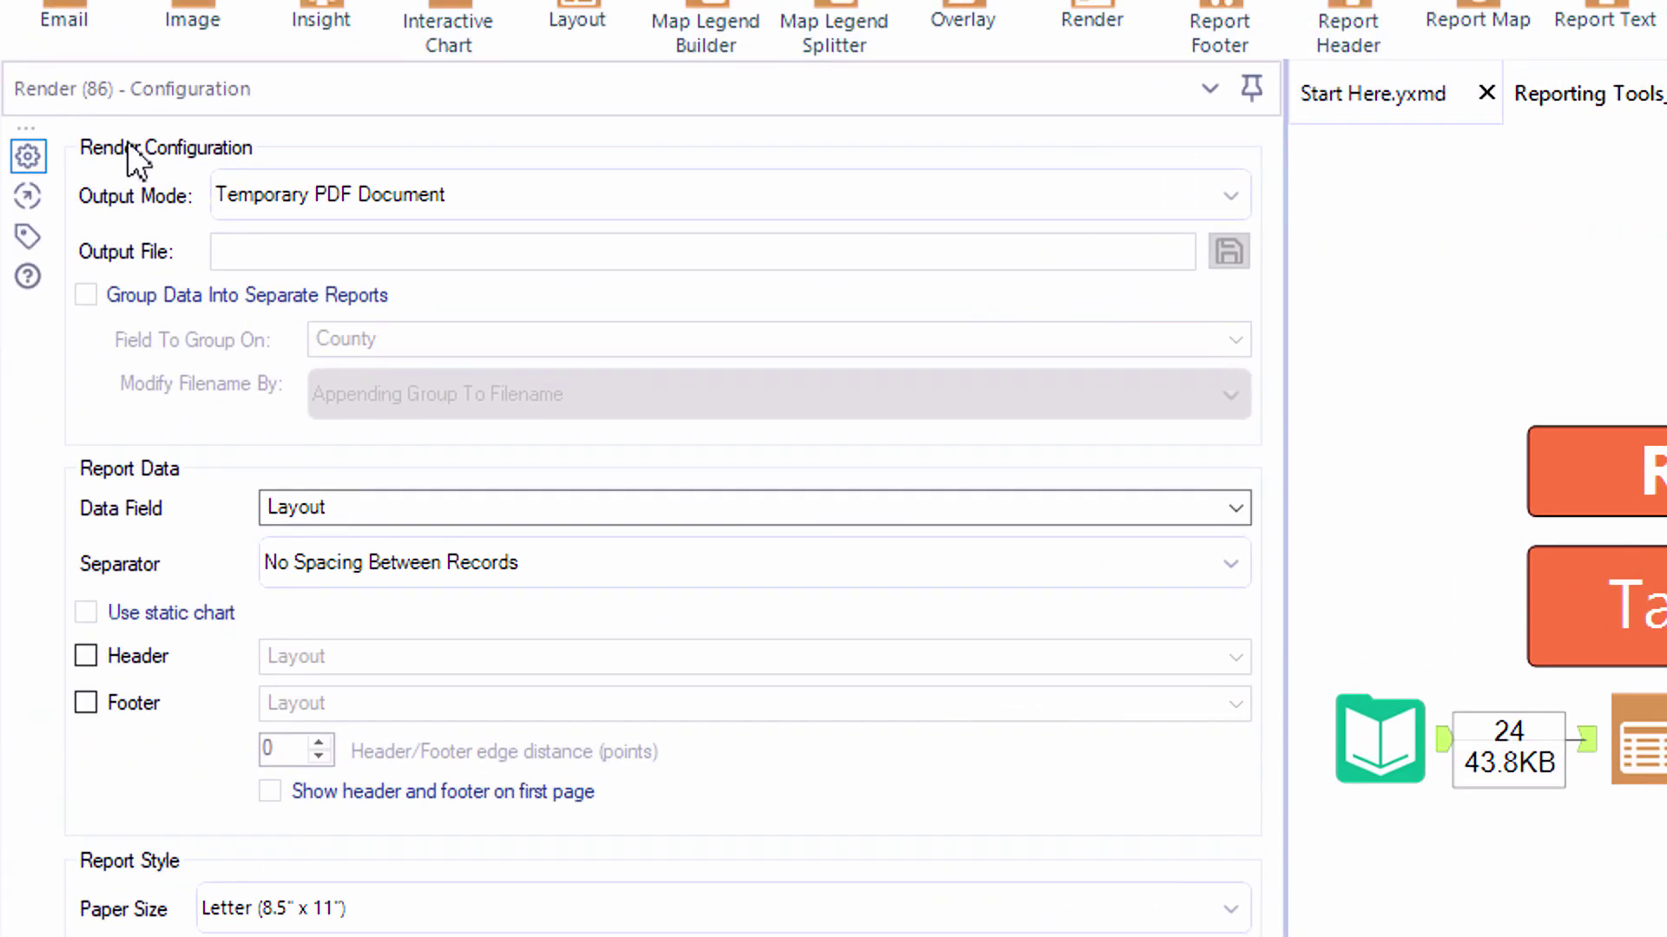
# - Set Render to write the specific output file CountyReport.xlsx and review the run messages
pyautogui.click(248, 186)
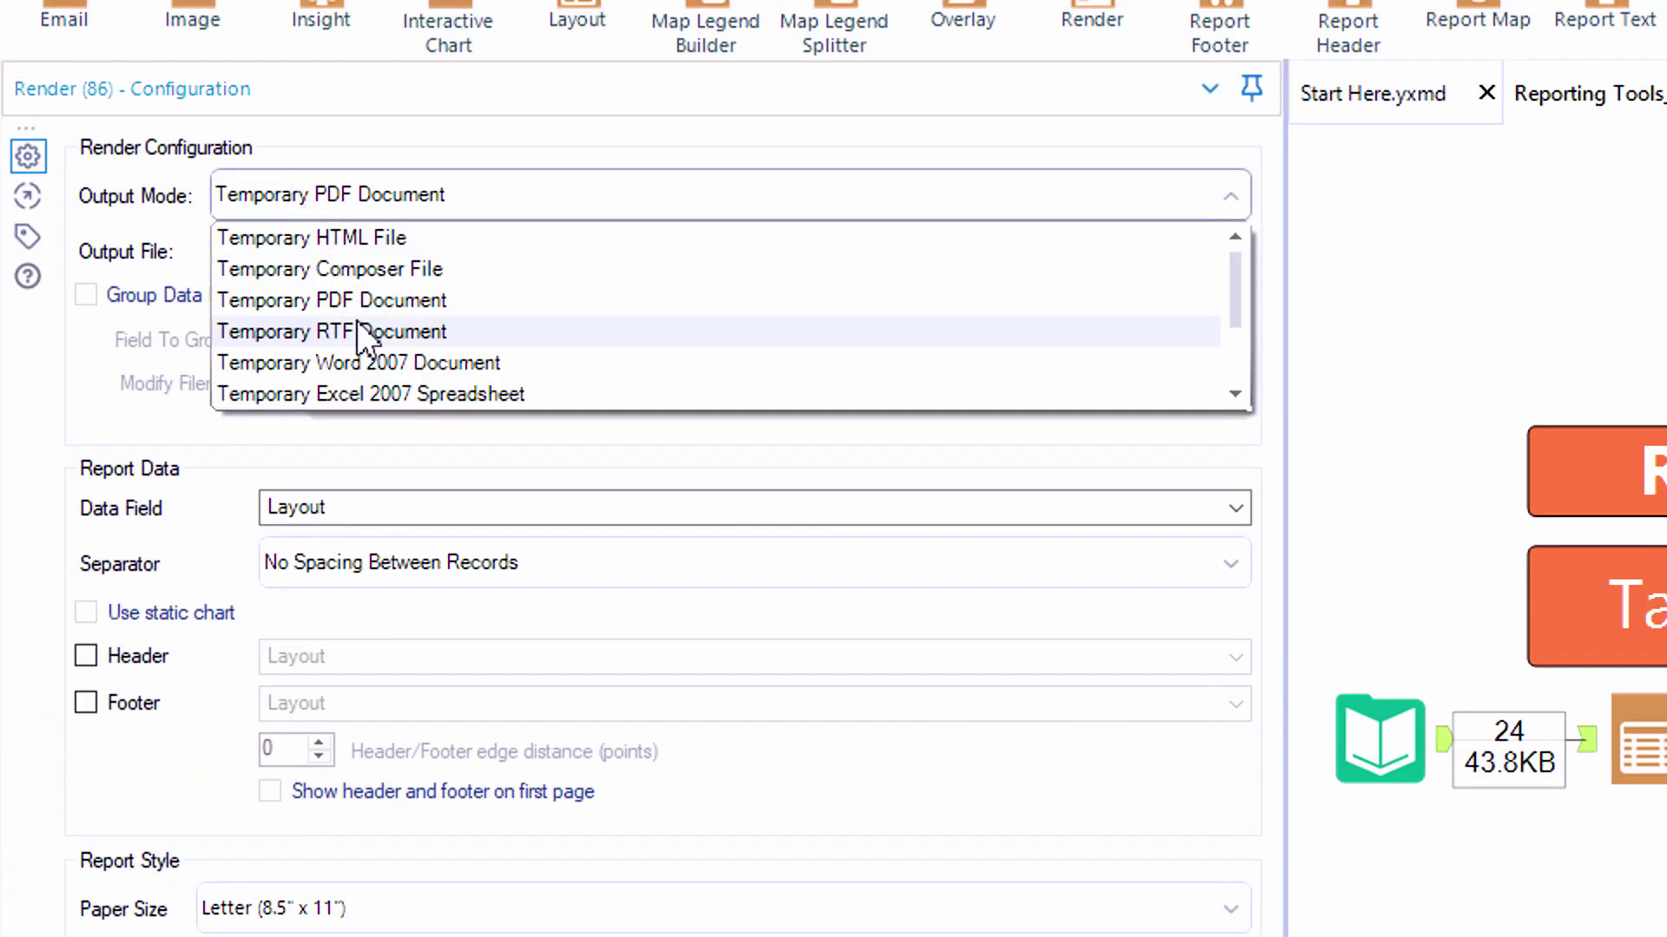
pyautogui.scroll(-2, 469, 393)
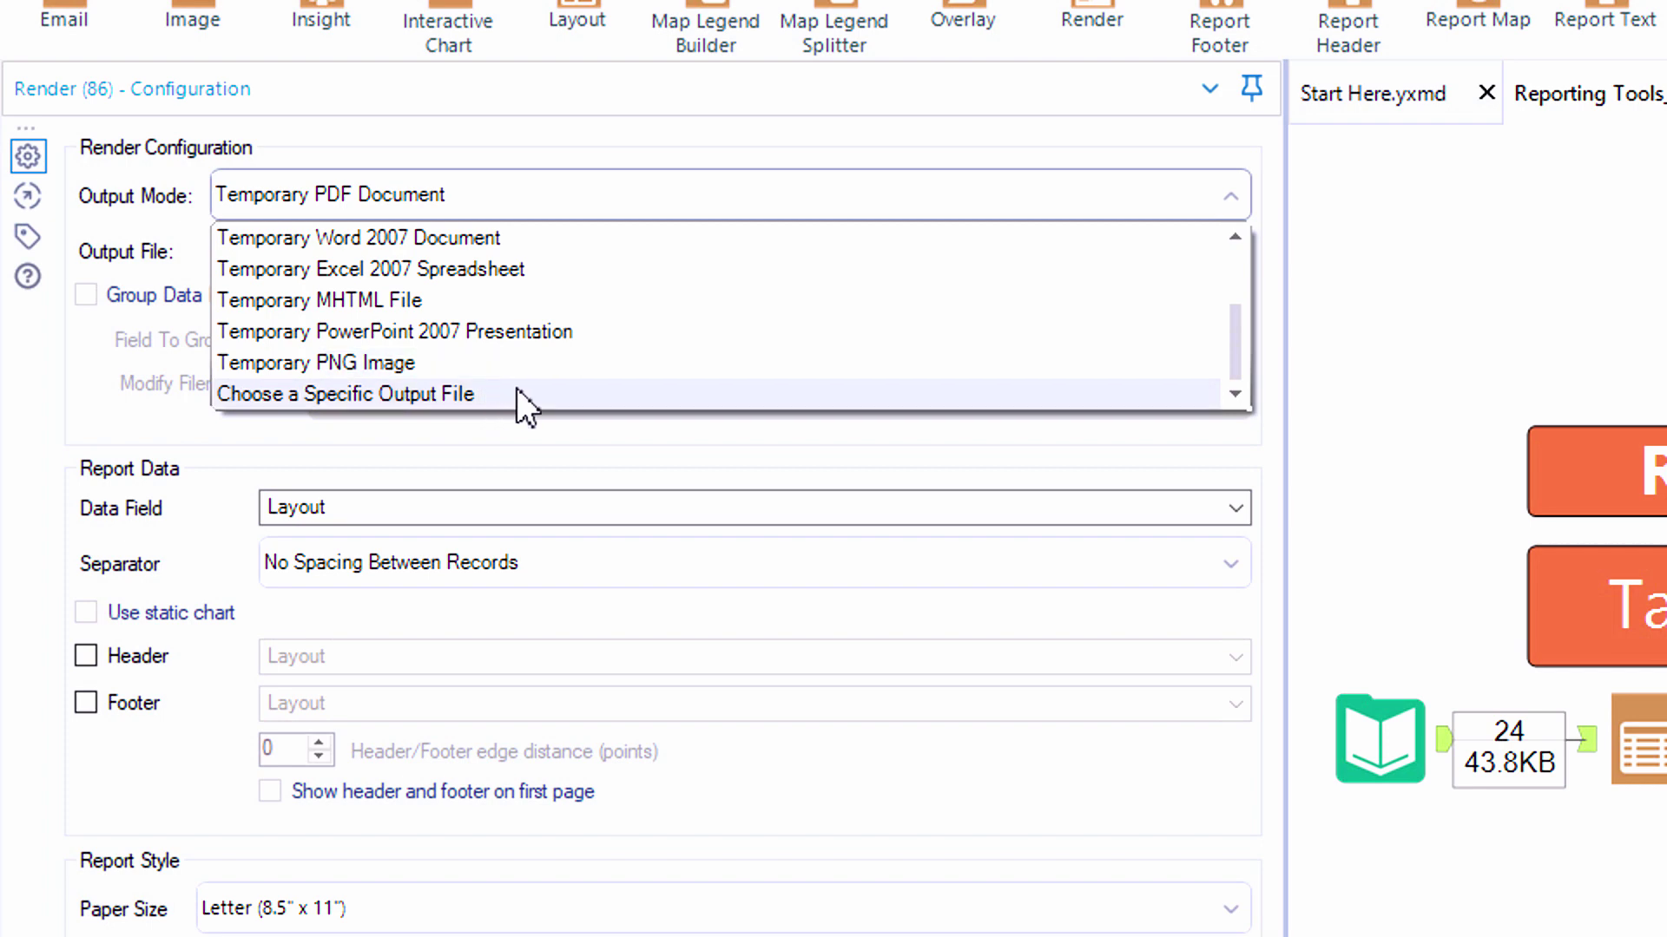
pyautogui.click(517, 393)
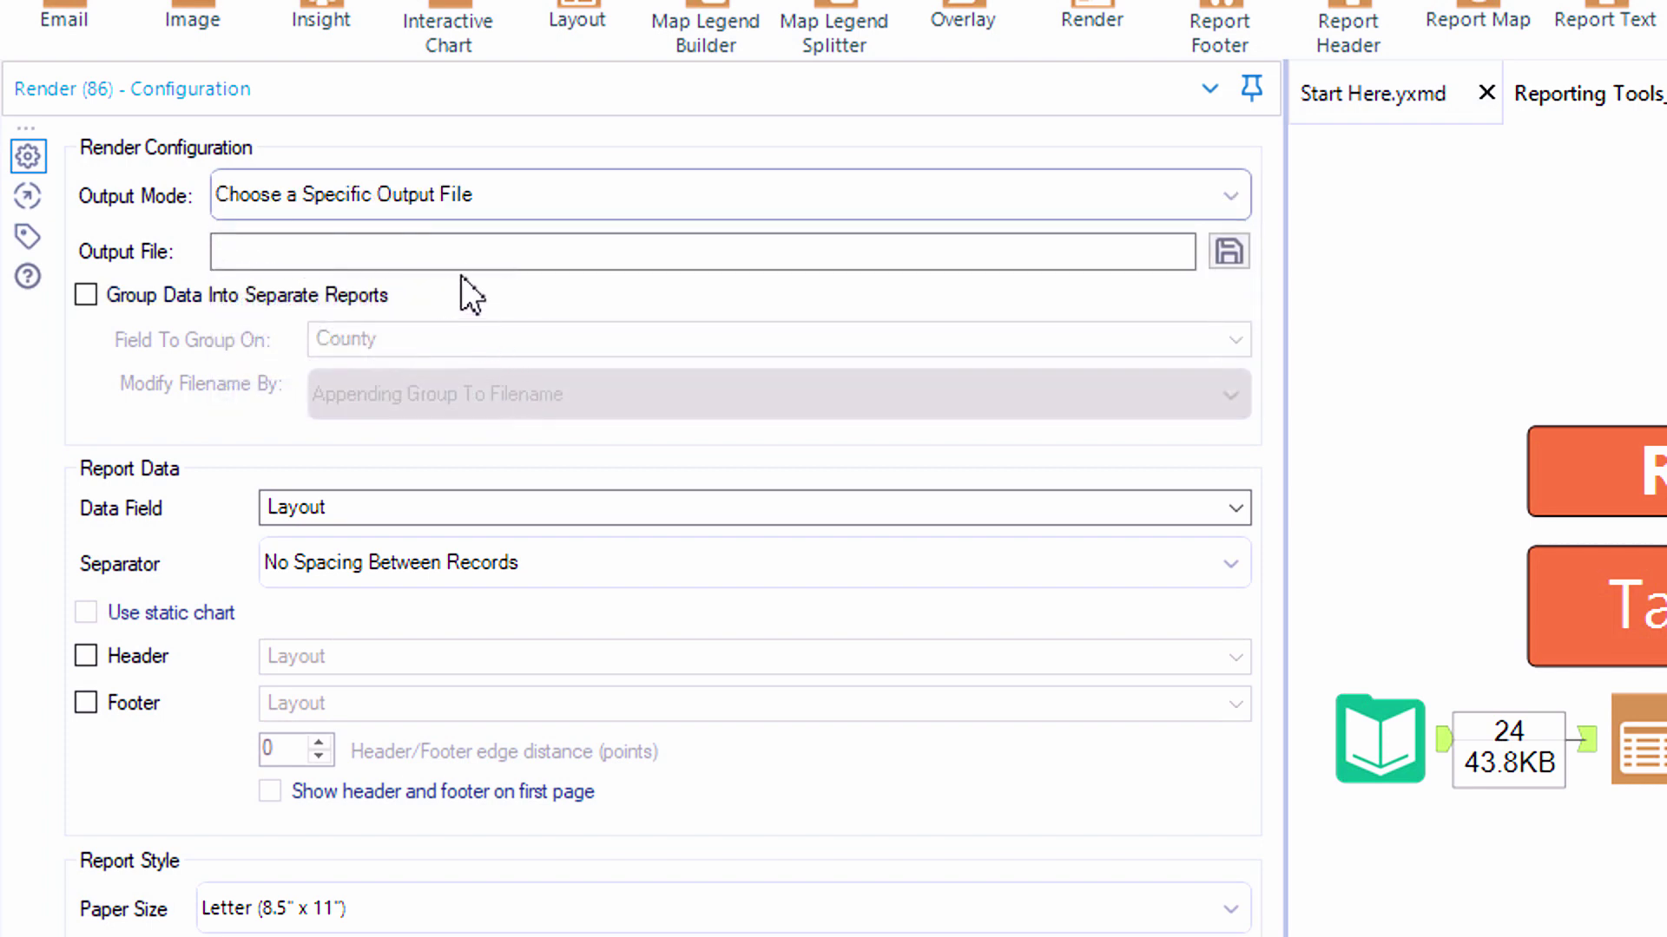
pyautogui.write('County')
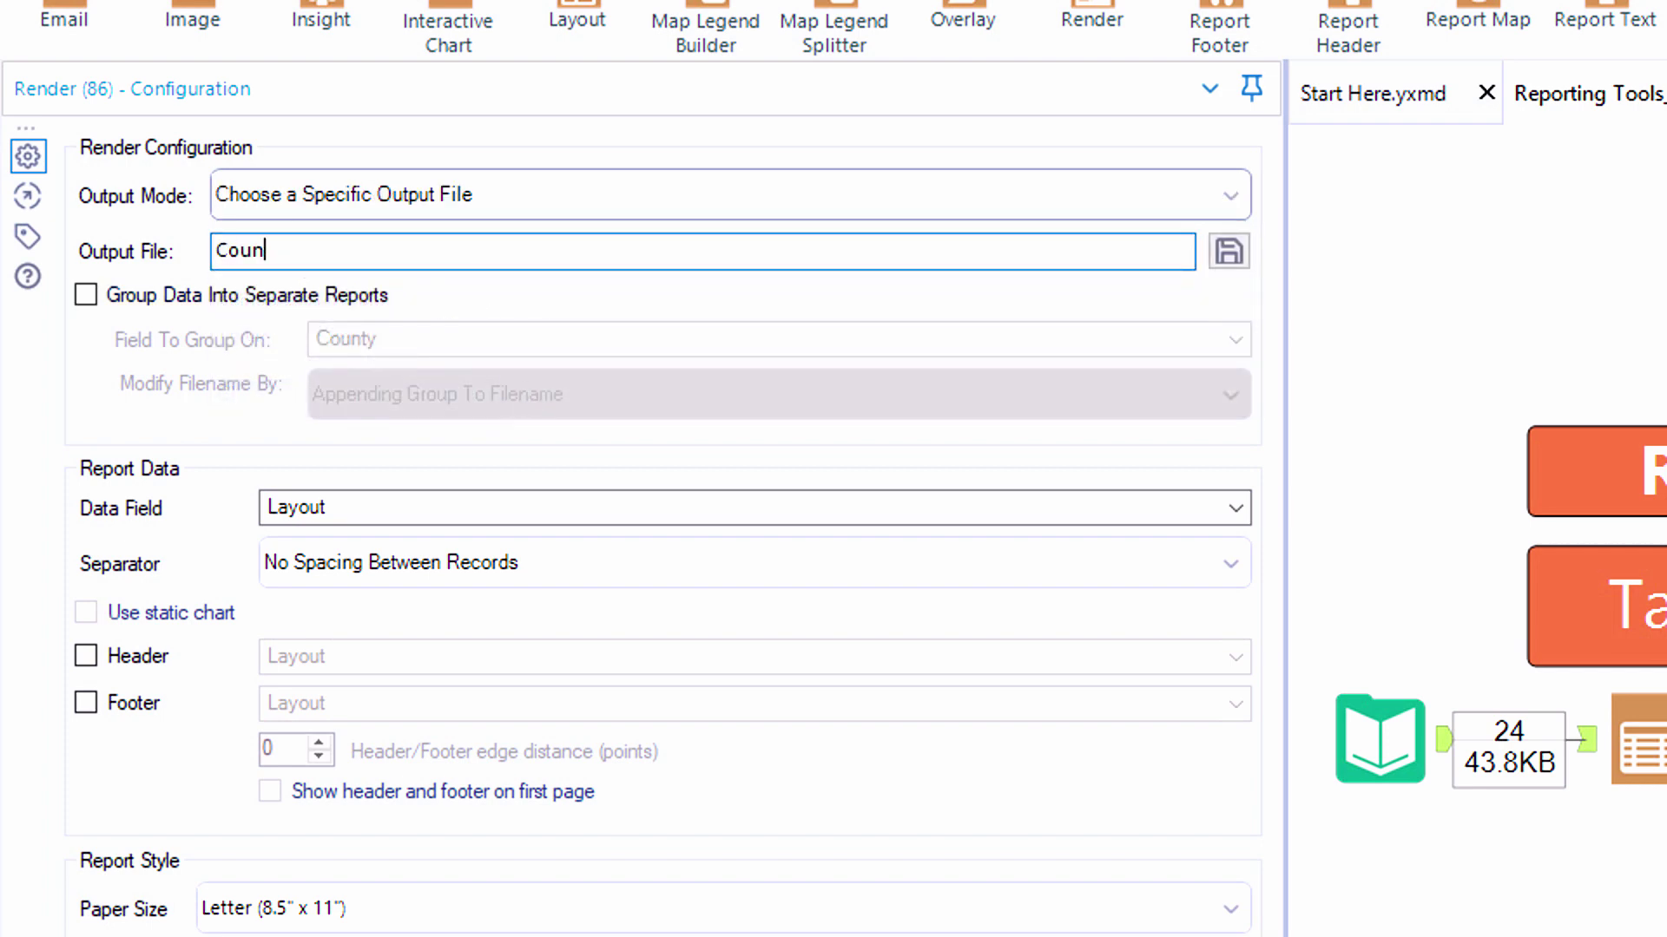
pyautogui.write('Report.xlsx')
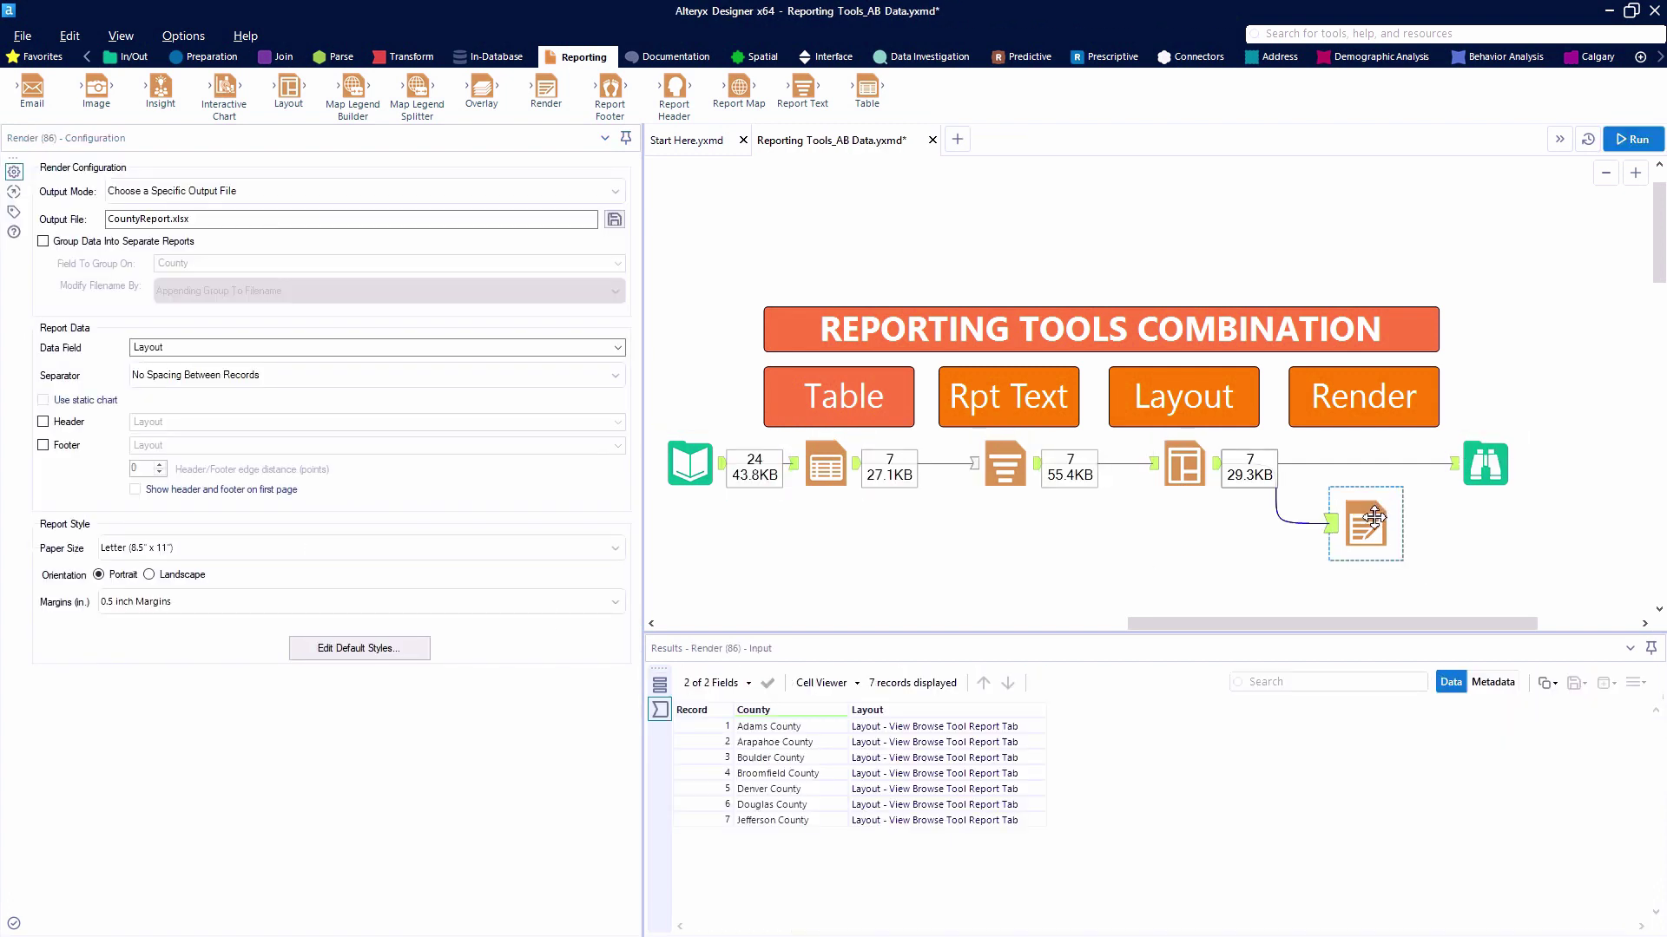
pyautogui.click(660, 685)
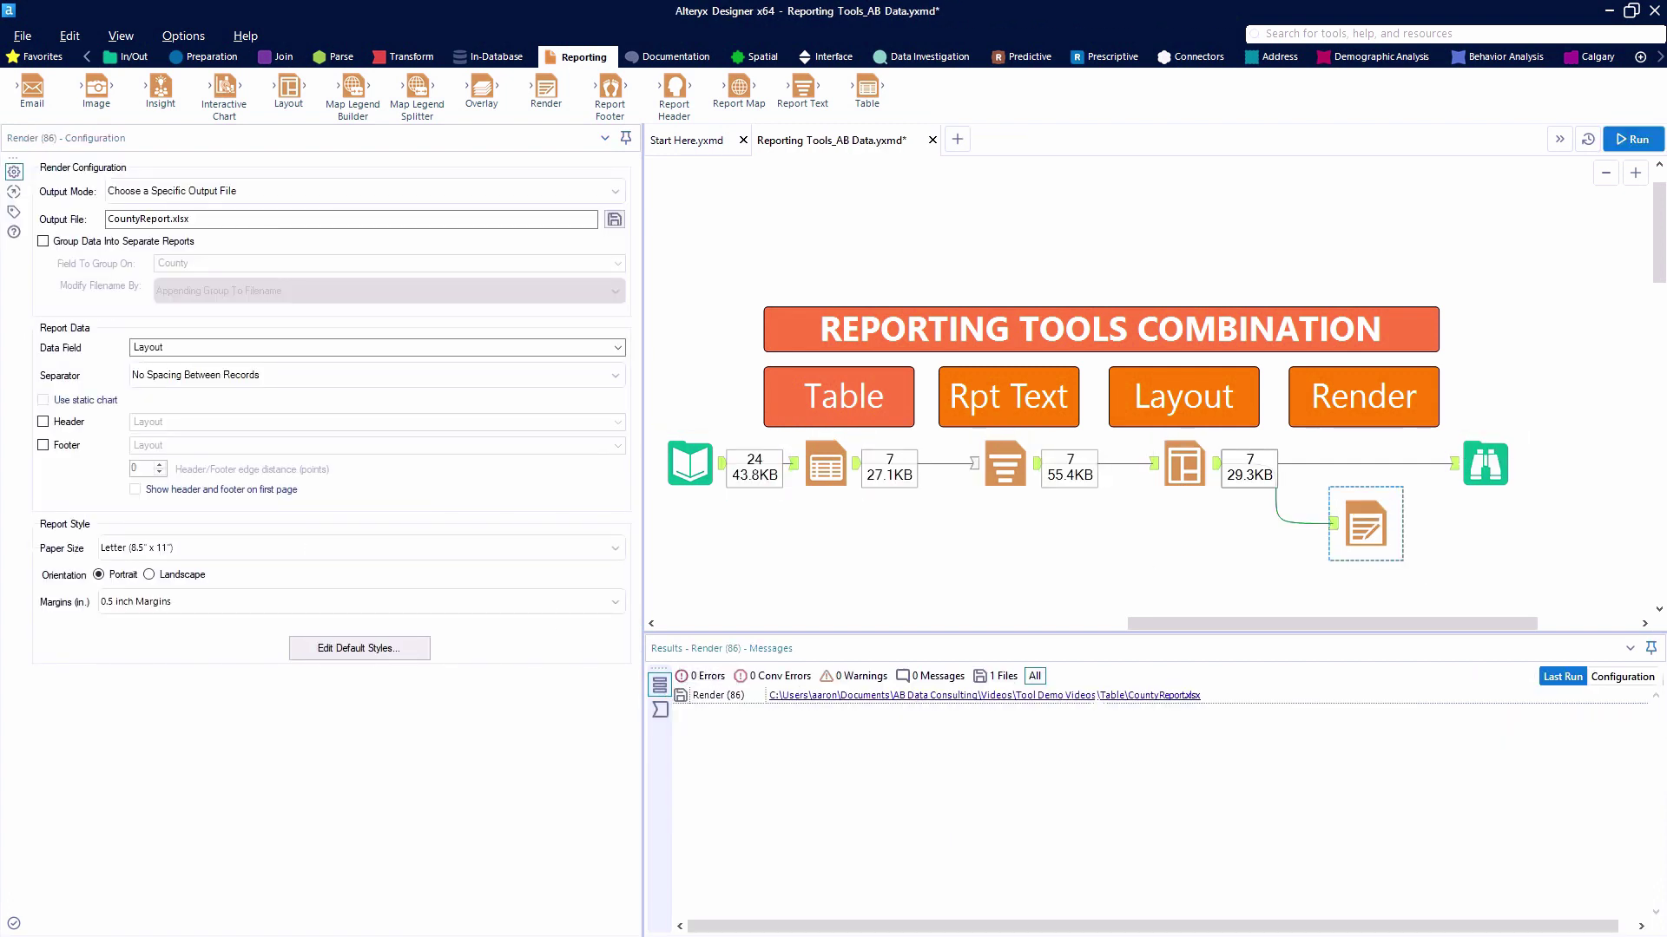
# - Open CountyReport.xlsx in Excel and page through the county sheets to Douglas County
pyautogui.click(985, 695)
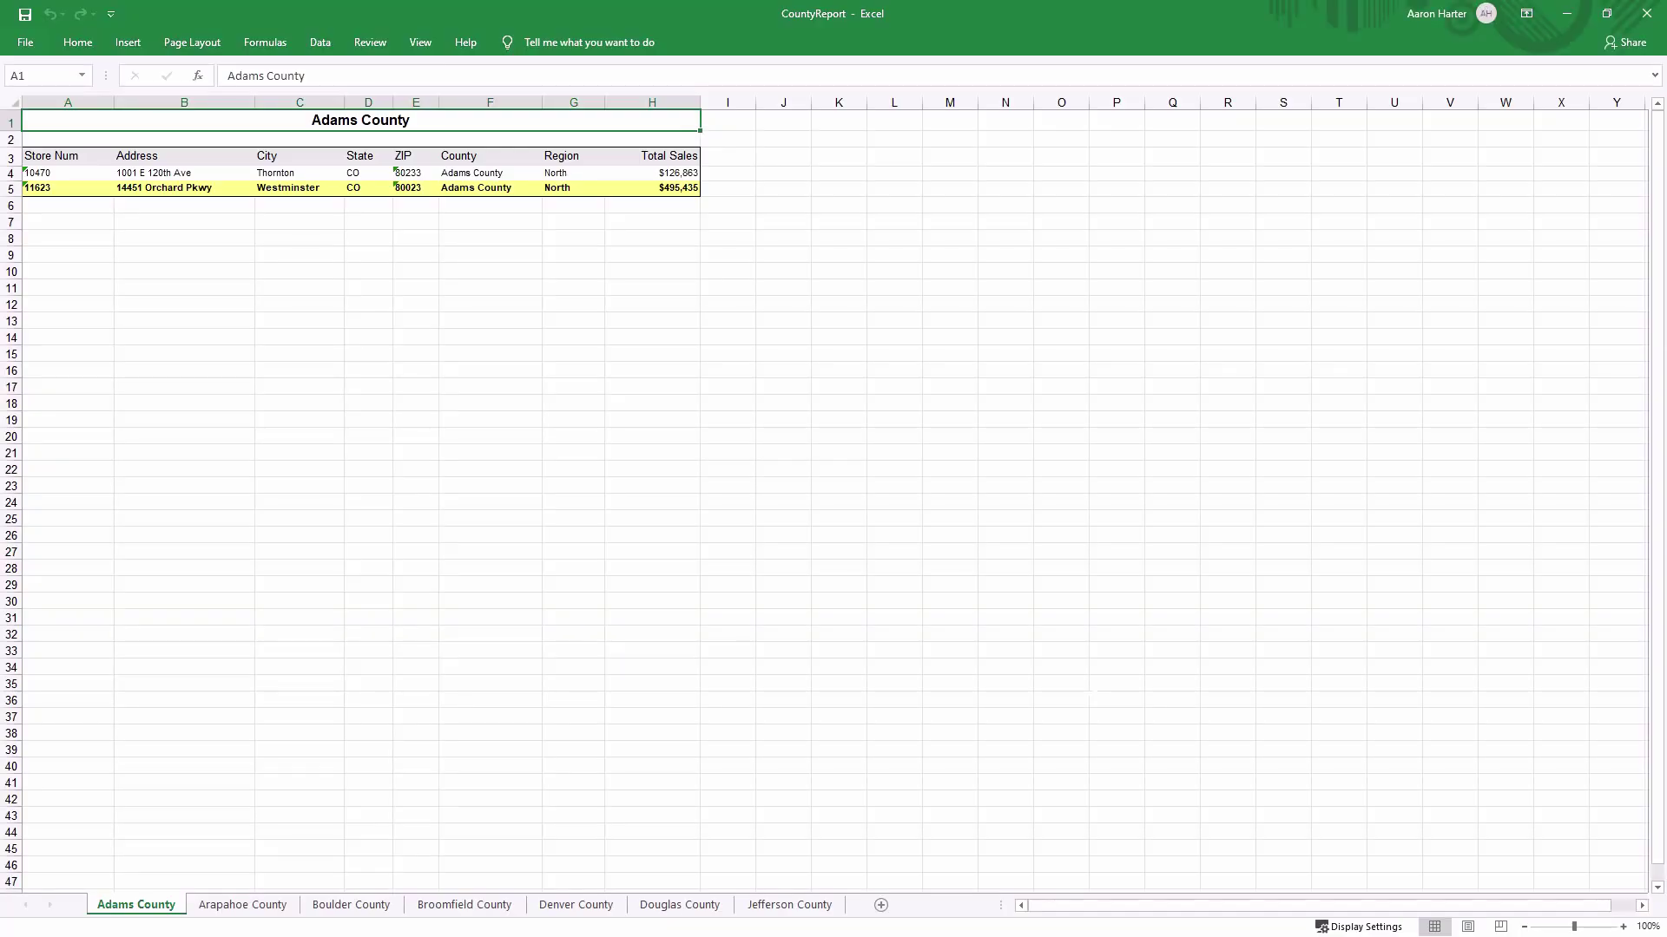
pyautogui.hotkey('ctrl', 'pagedown')
pyautogui.hotkey('ctrl', 'pagedown')
pyautogui.hotkey('ctrl', 'pagedown')
pyautogui.hotkey('ctrl', 'pagedown')
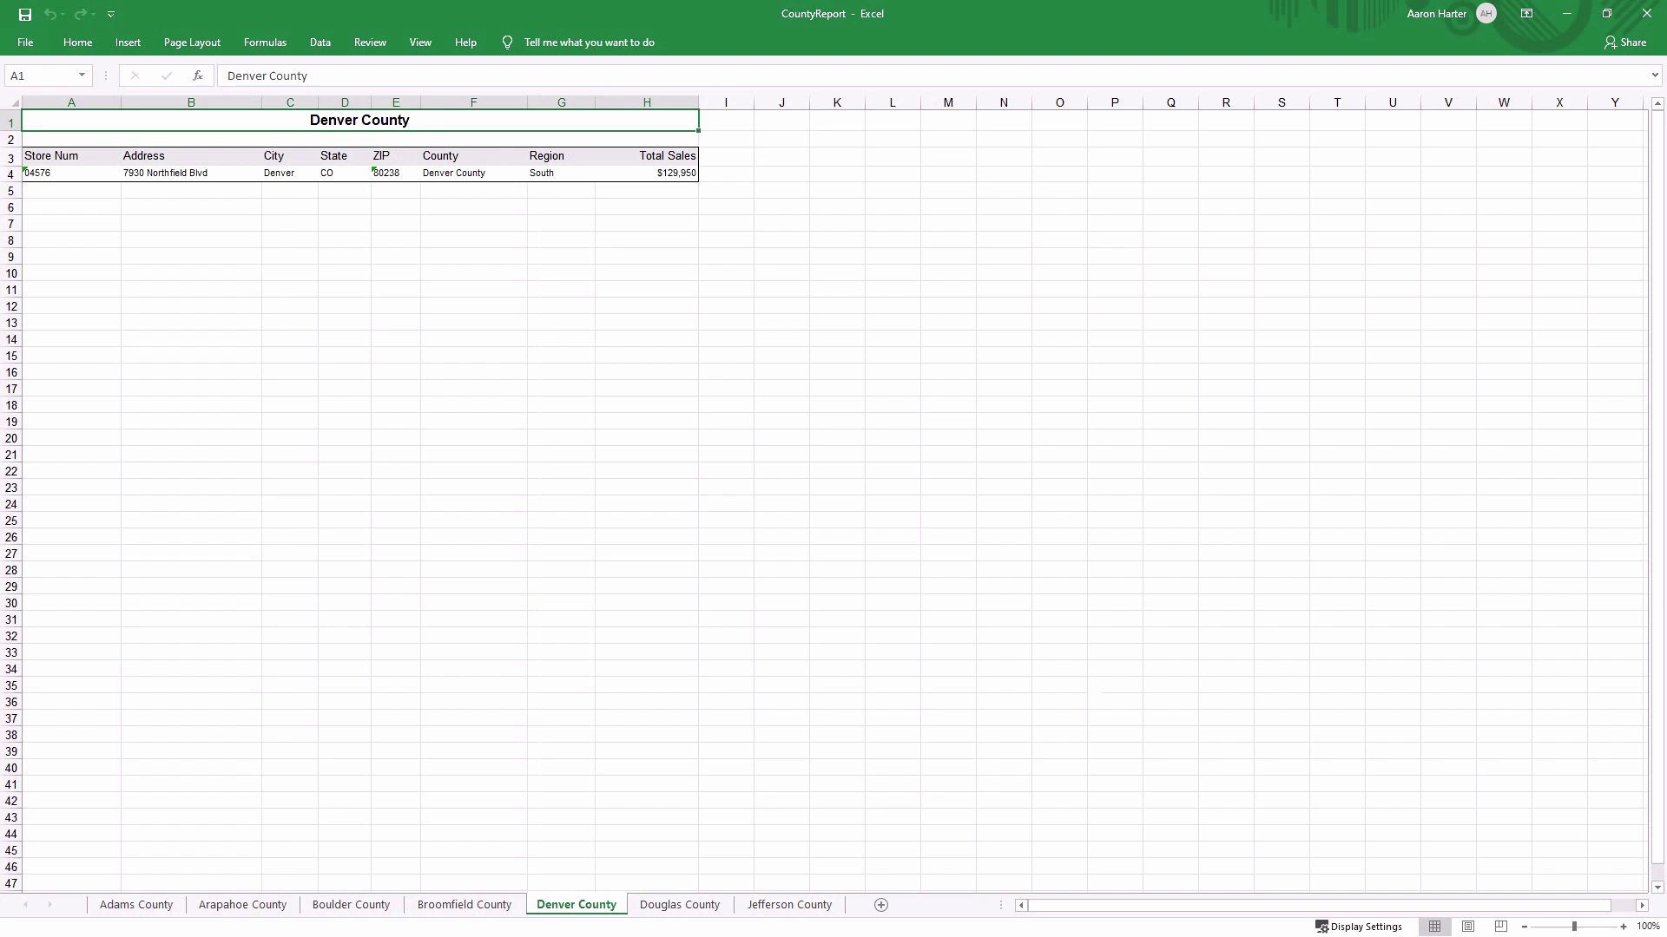
pyautogui.hotkey('ctrl', 'pagedown')
pyautogui.hotkey('ctrl', 'pagedown')
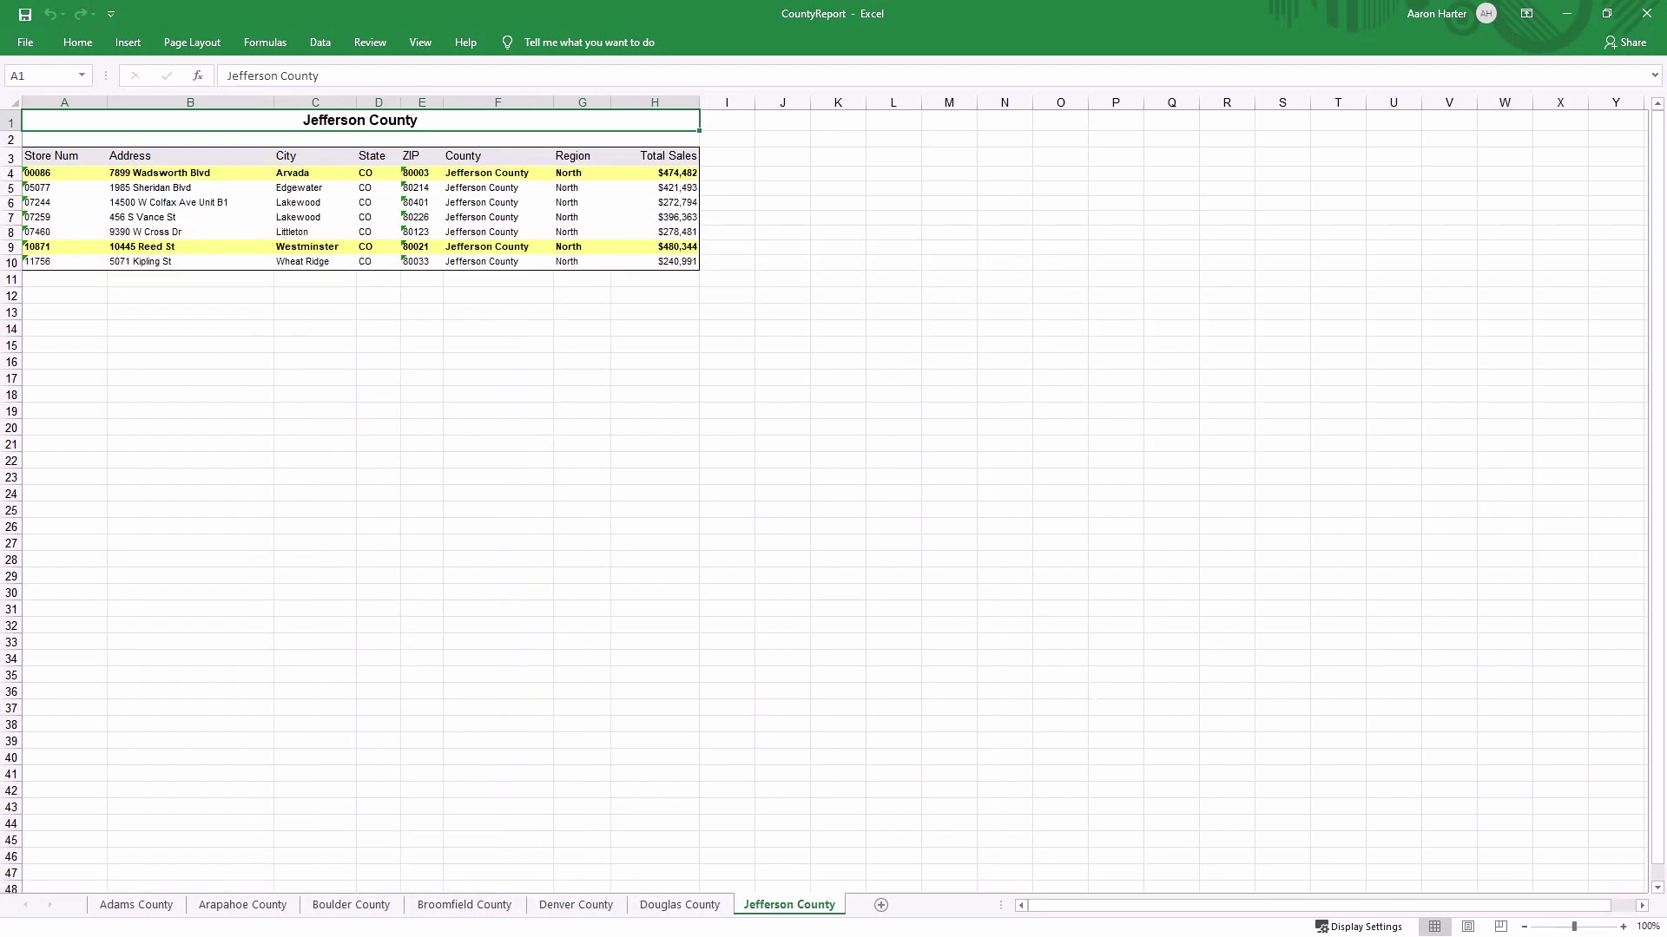
pyautogui.scroll(5, 65, 193)
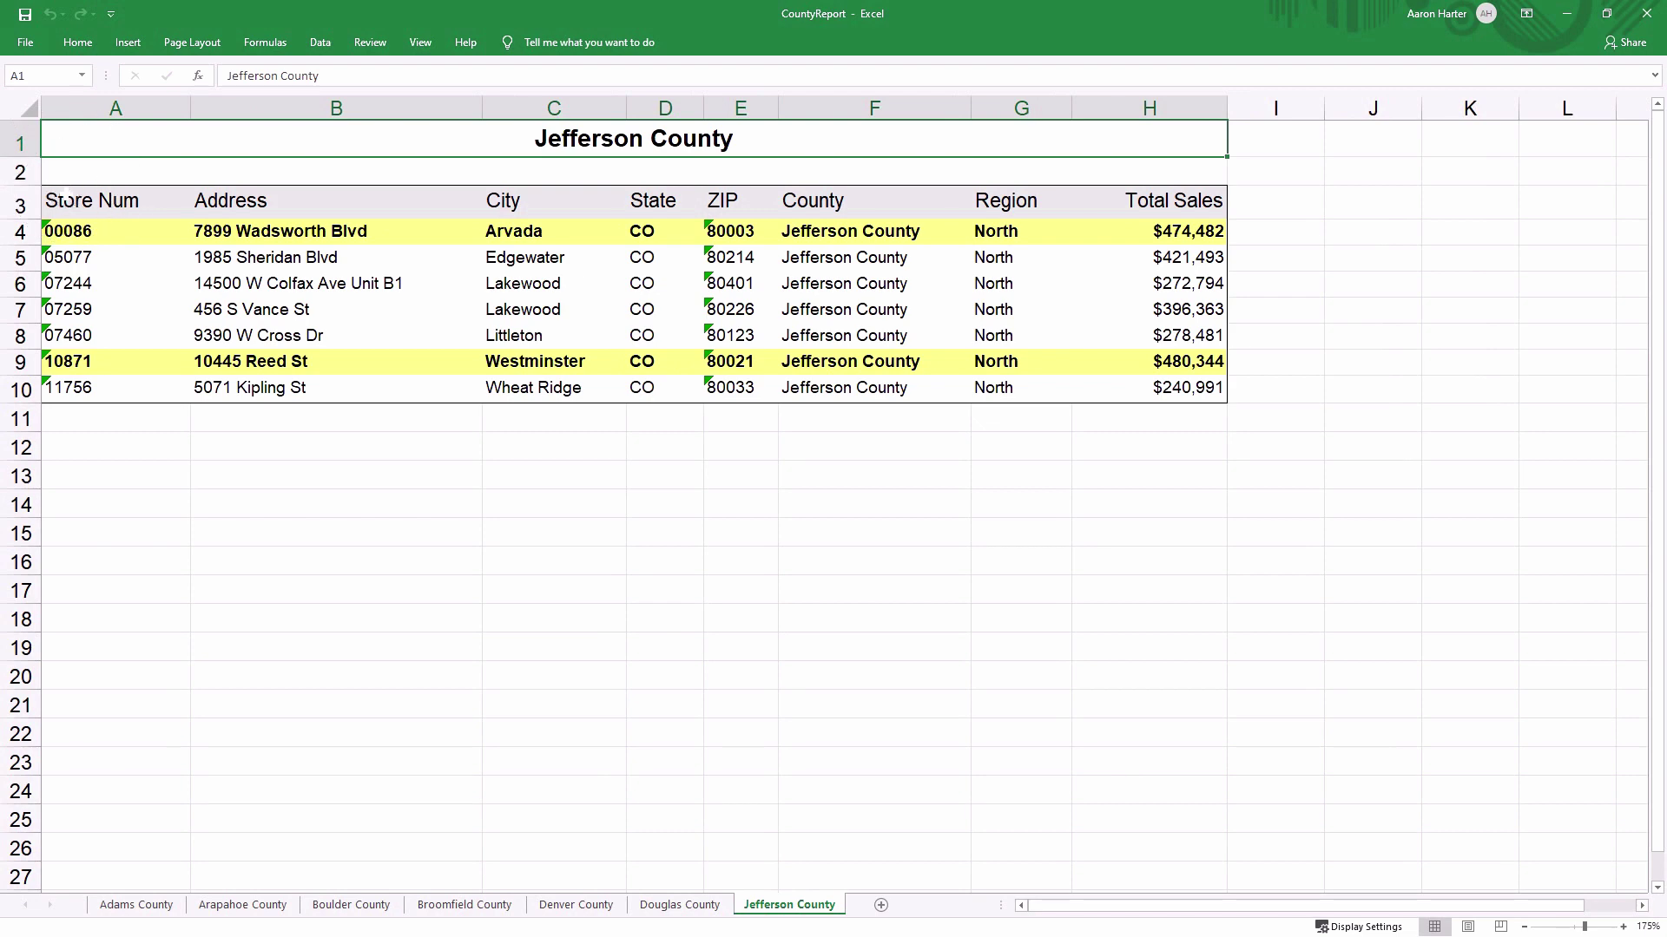
pyautogui.scroll(1, 65, 193)
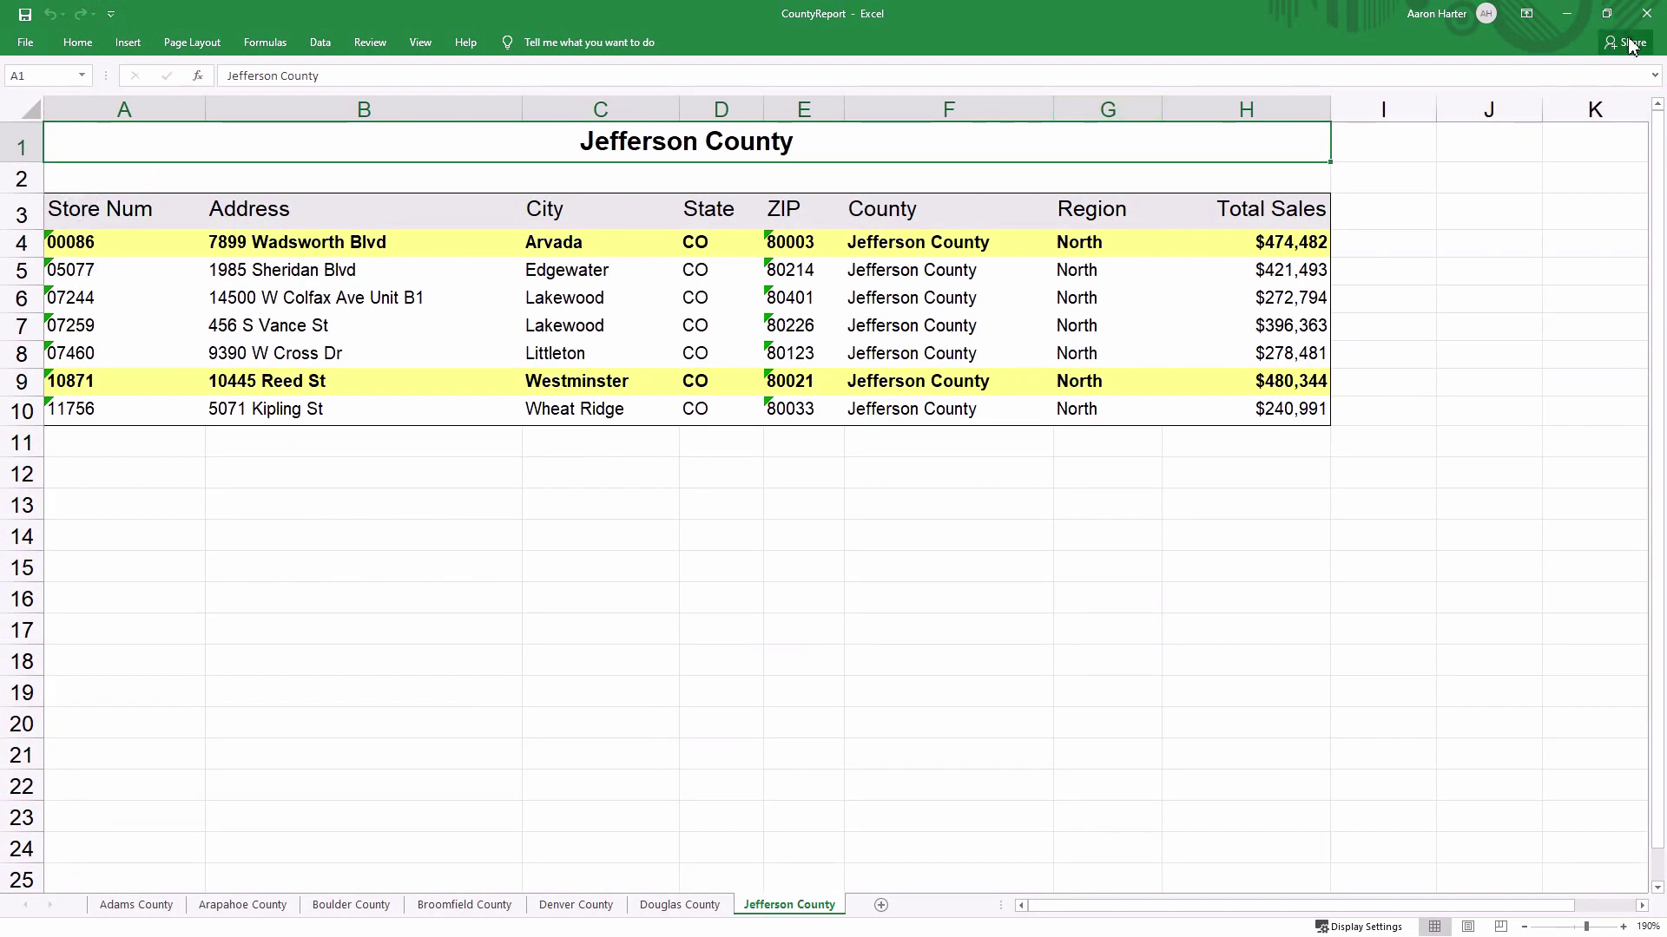